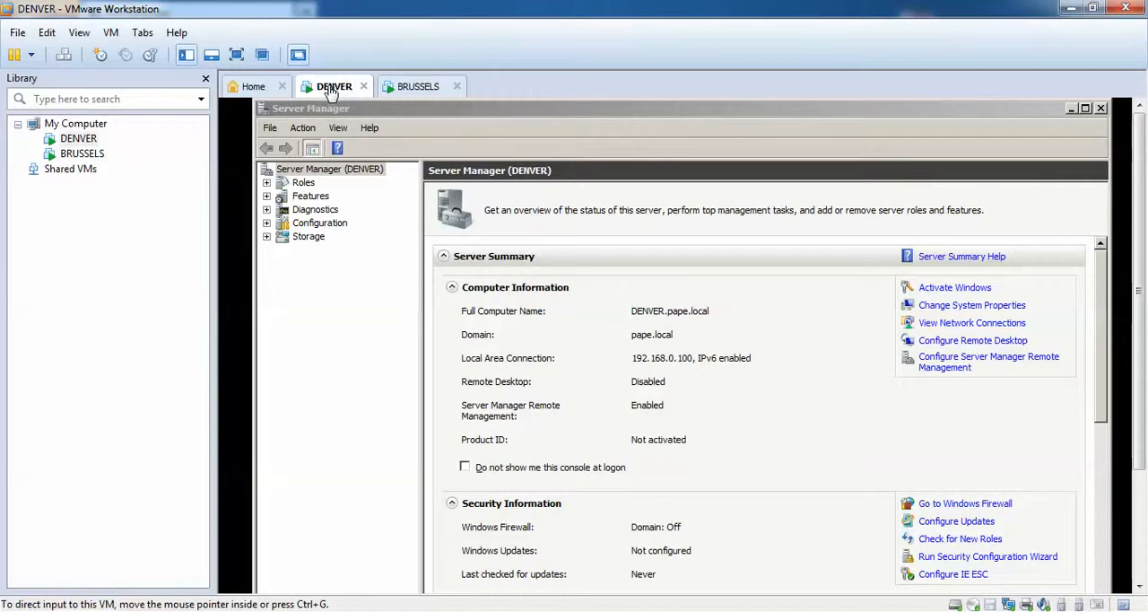
# Review the Server Manager summaries of the BRUSSELS and DENVER virtual machines and the AD Replication topology in GNS3, returning to VMware Workstation.
pyautogui.click(423, 87)
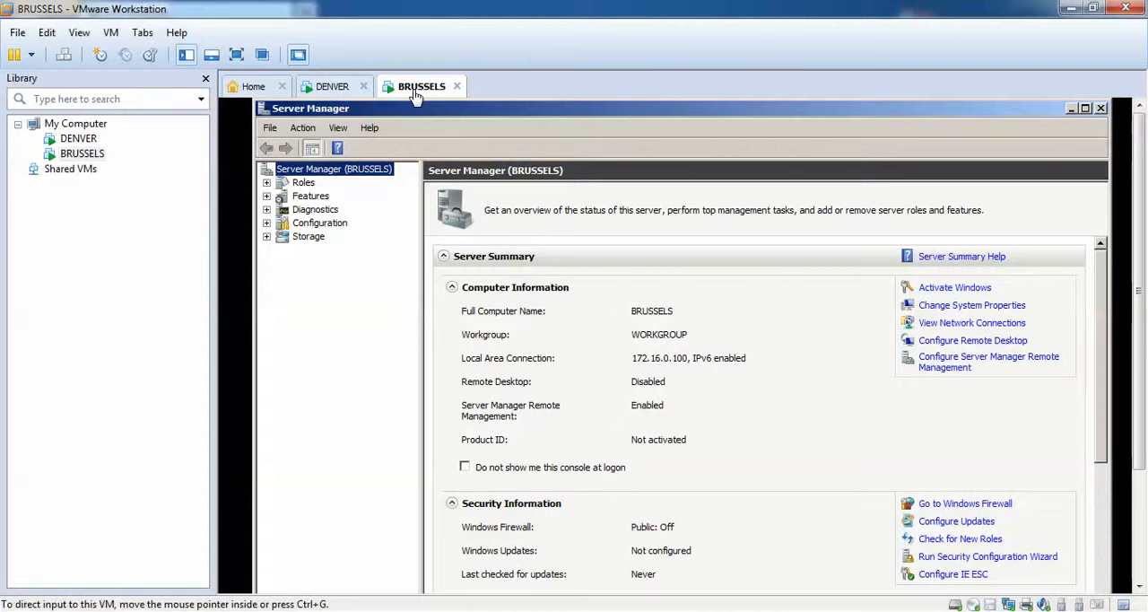
pyautogui.click(337, 90)
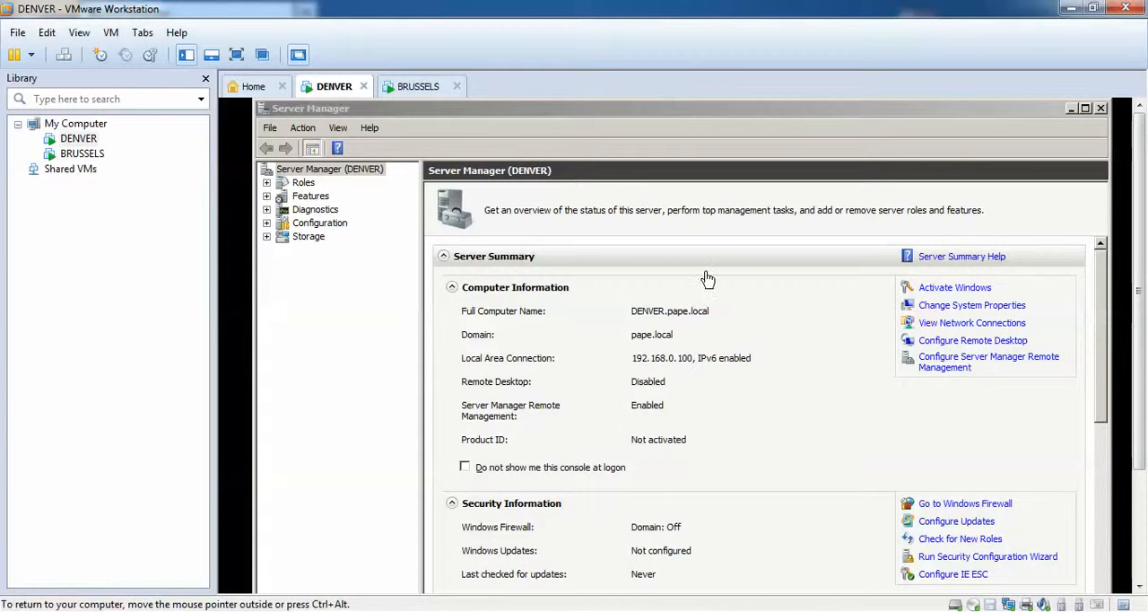
pyautogui.moveTo(439, 611)
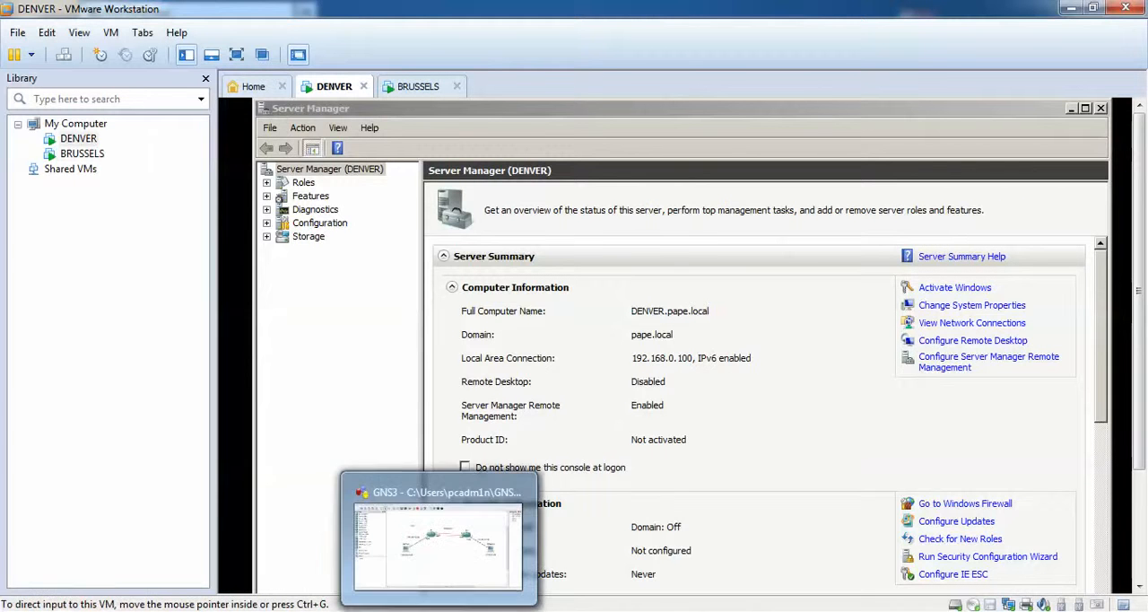
pyautogui.click(438, 538)
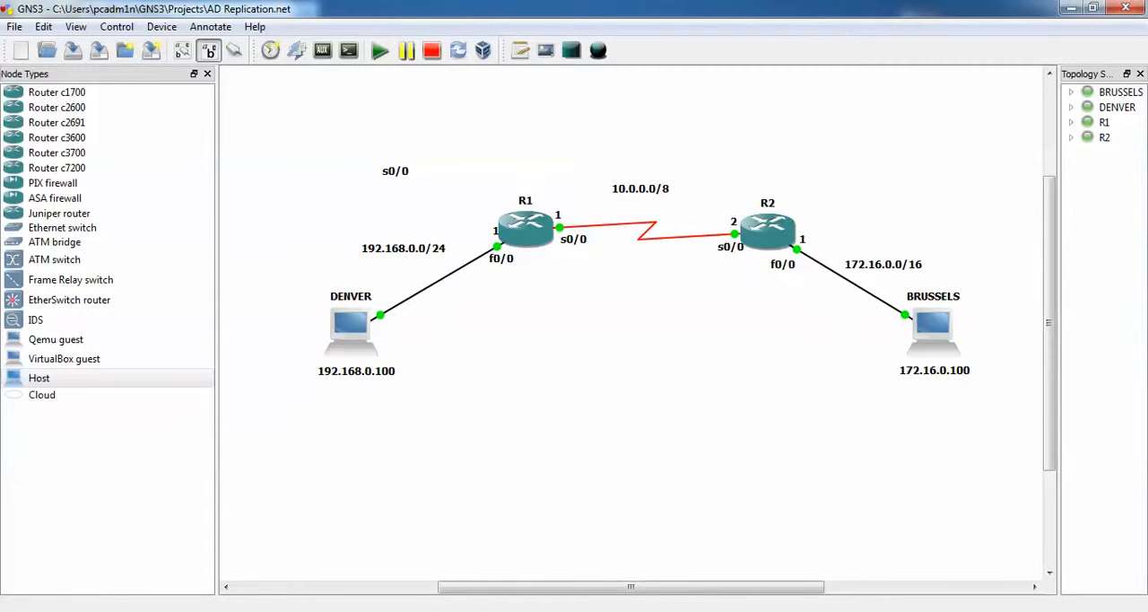
pyautogui.click(411, 570)
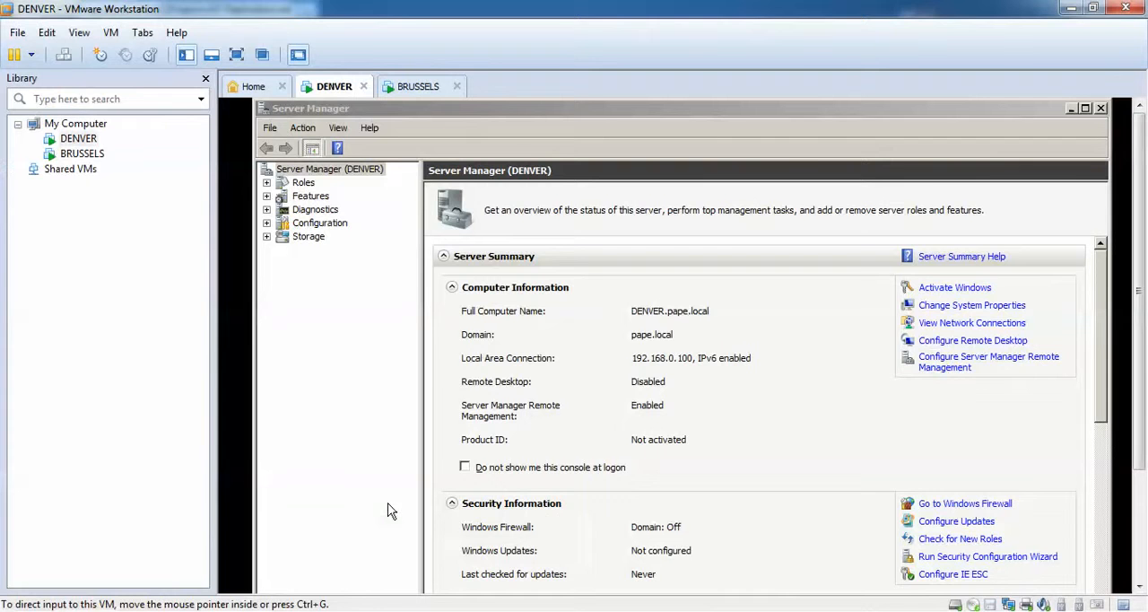
# Check the IPv4 settings of DENVER's Local Area Connection and close its property and status dialogs.
pyautogui.moveTo(1140, 429); pyautogui.dragTo(1141, 561)
pyautogui.click(1015, 579)
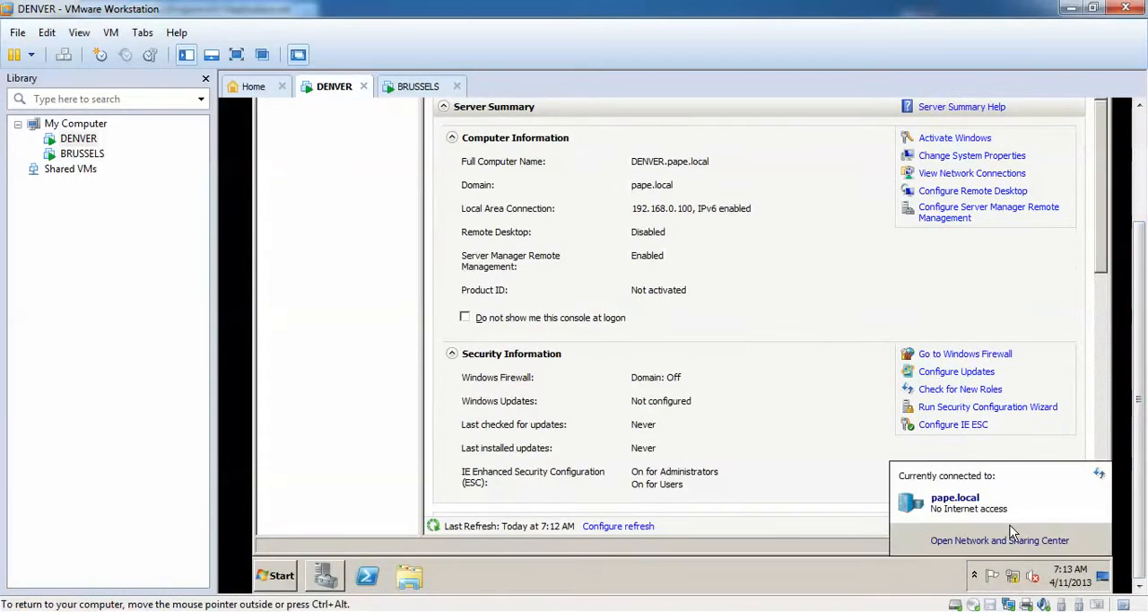
pyautogui.click(1010, 540)
pyautogui.click(901, 205)
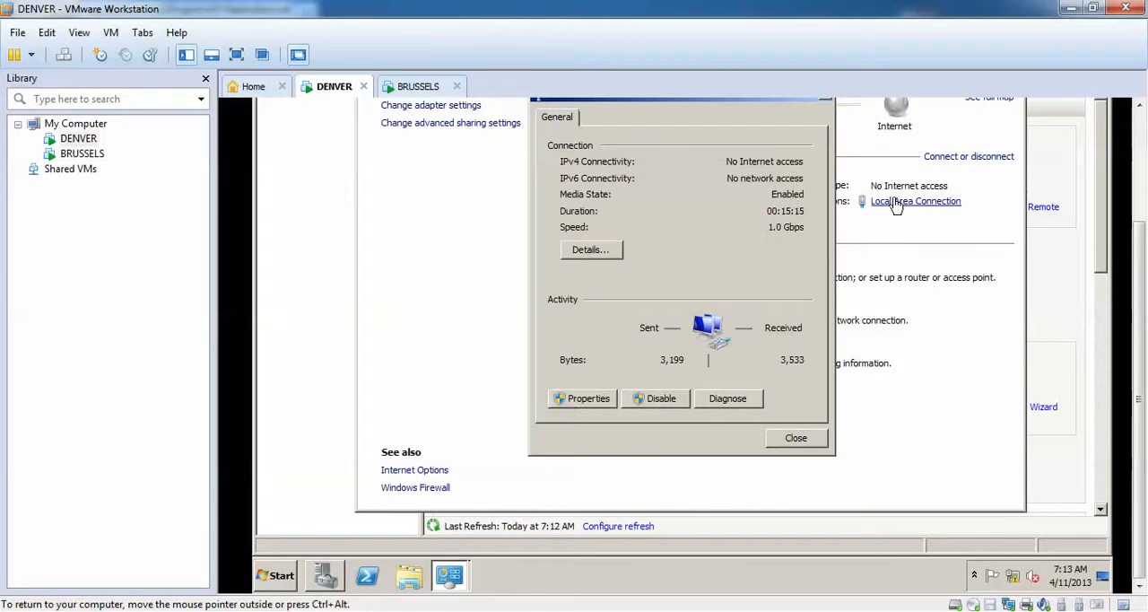
pyautogui.click(599, 401)
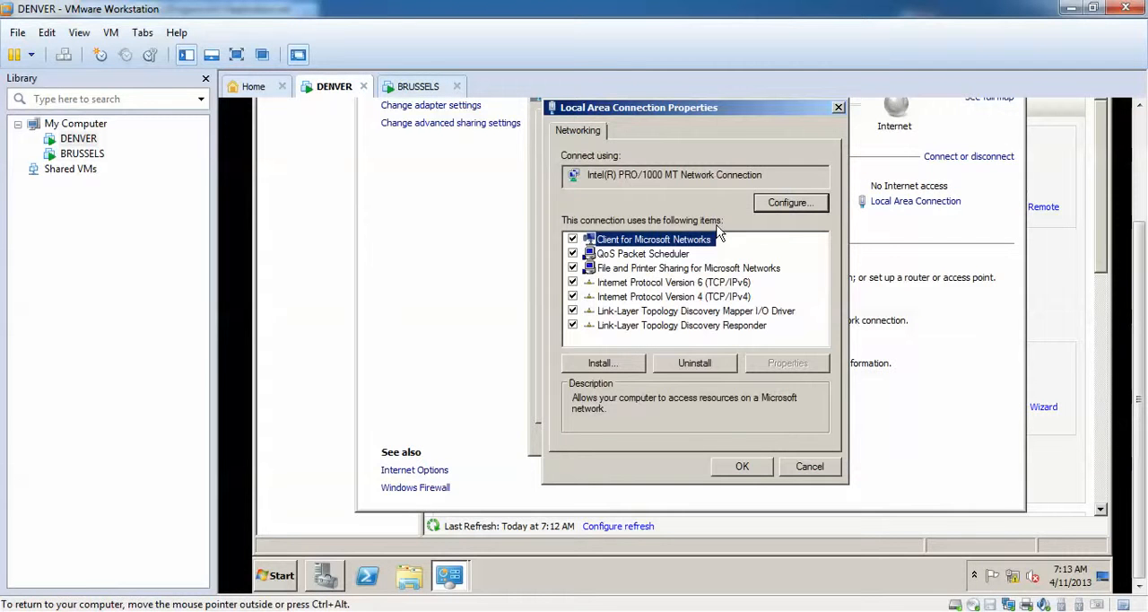
pyautogui.click(708, 298)
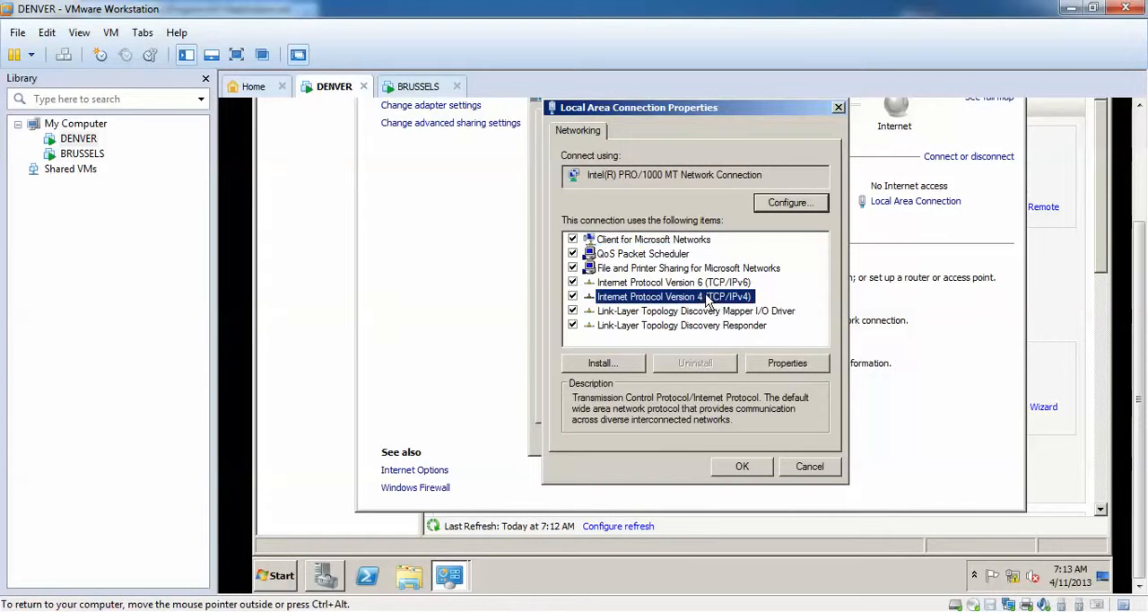
pyautogui.click(769, 360)
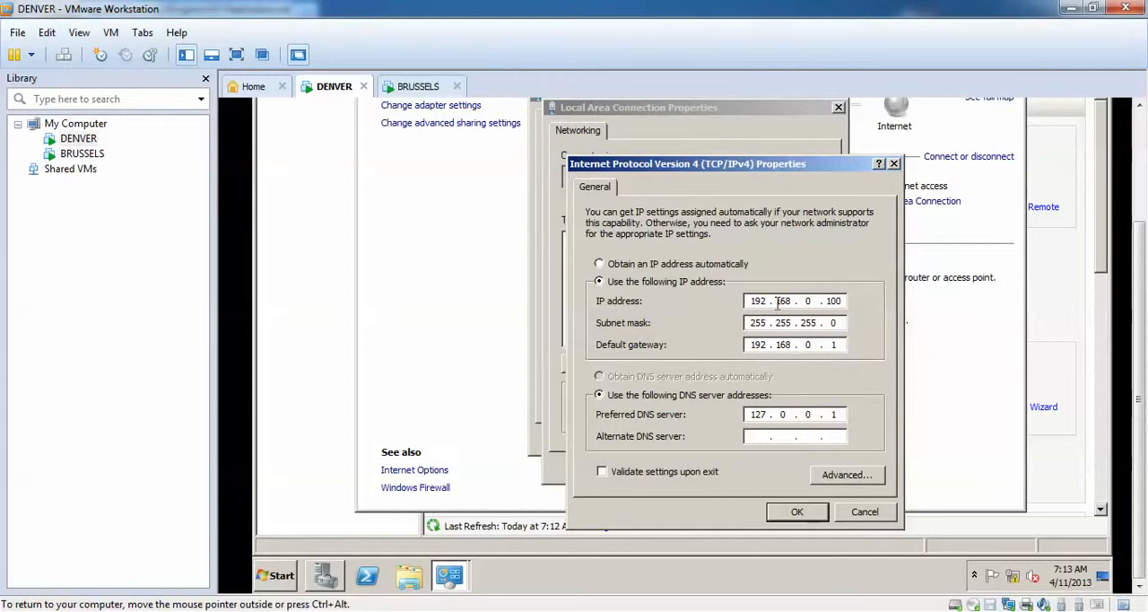
pyautogui.click(780, 511)
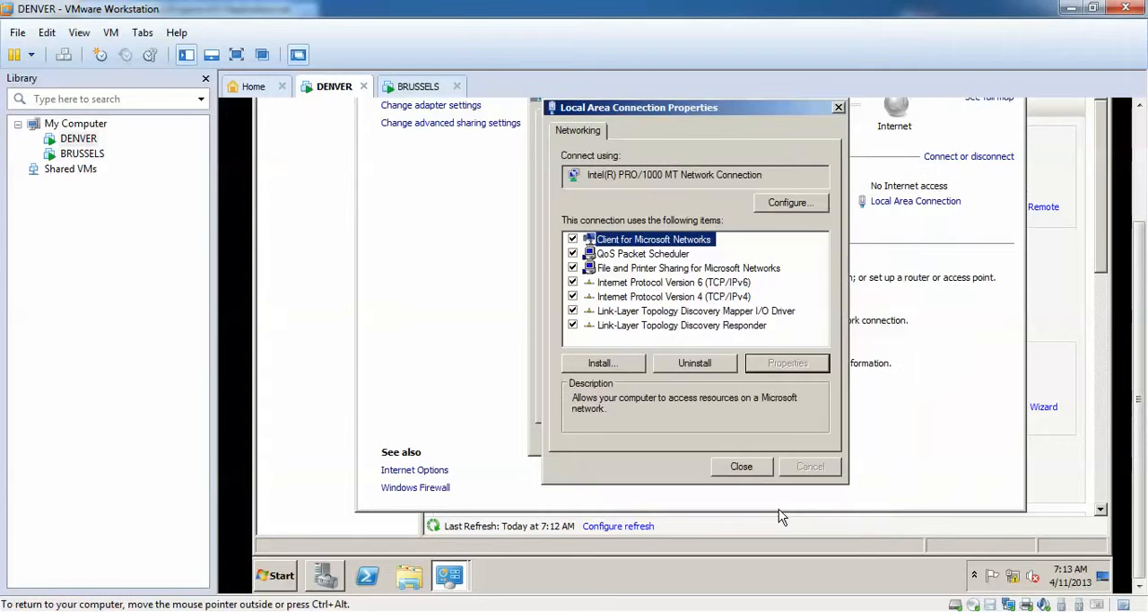
pyautogui.click(748, 475)
pyautogui.click(787, 439)
# On the BRUSSELS virtual machine, open the IPv4 properties of the Local Area Connection.
pyautogui.click(418, 87)
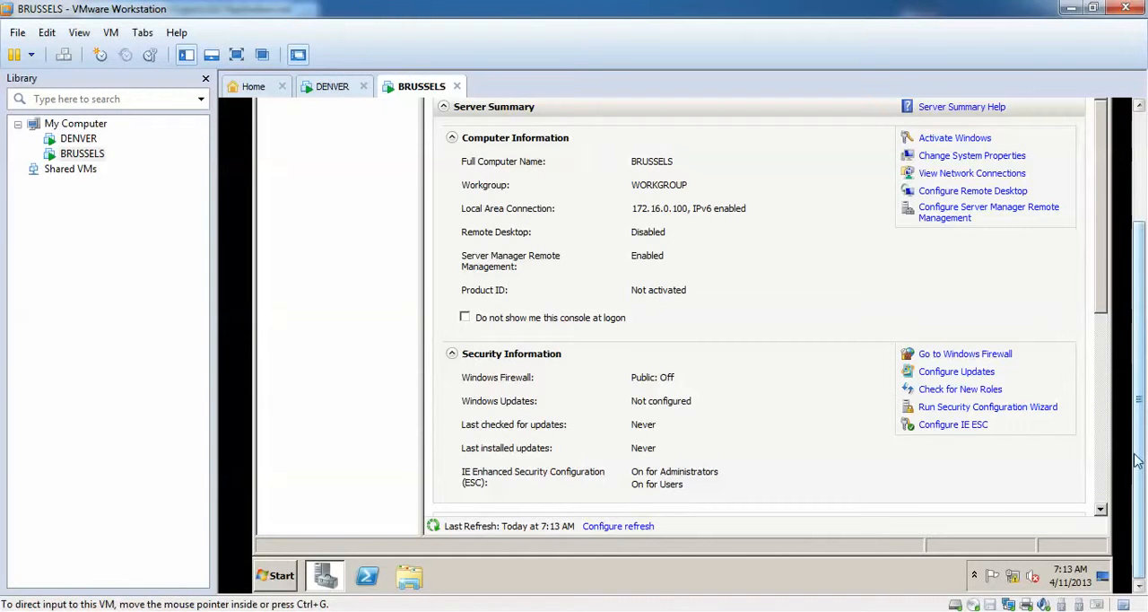
pyautogui.click(1013, 575)
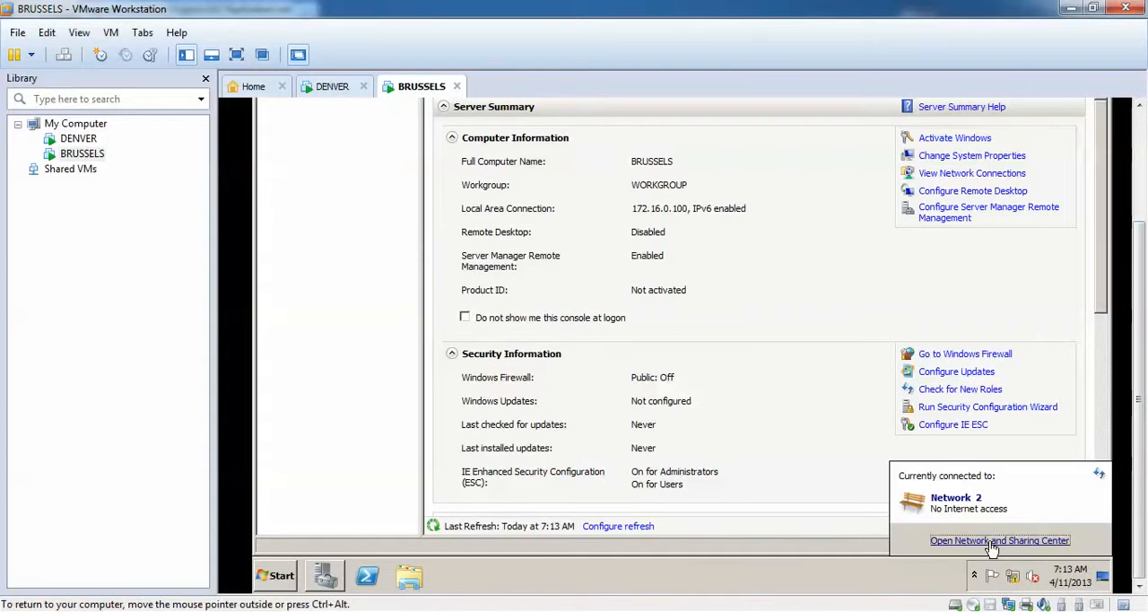
pyautogui.click(992, 541)
pyautogui.click(915, 203)
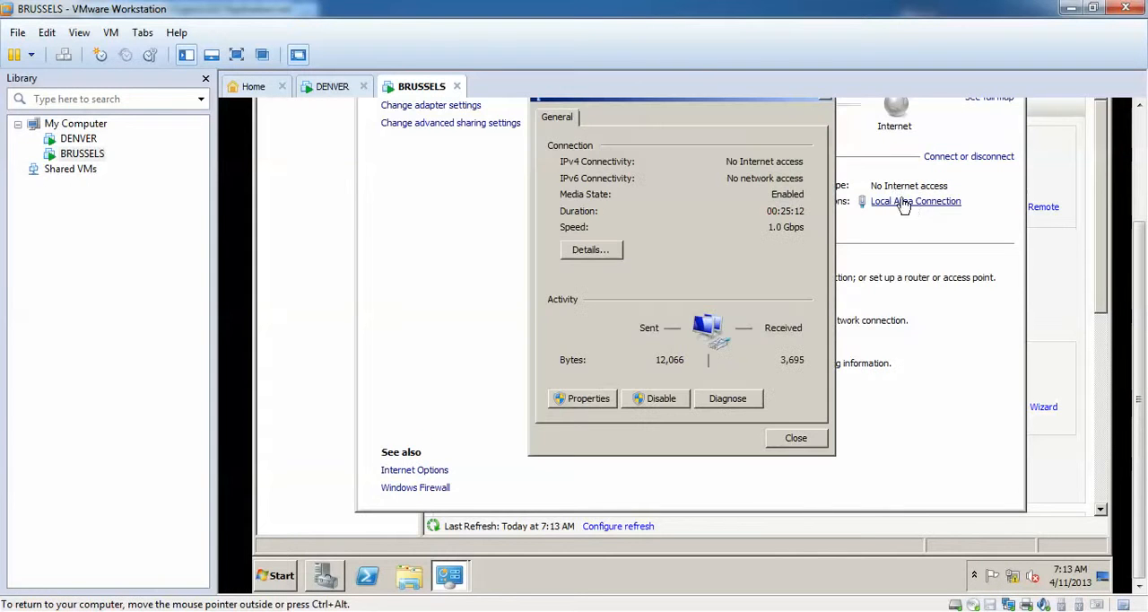
pyautogui.click(591, 396)
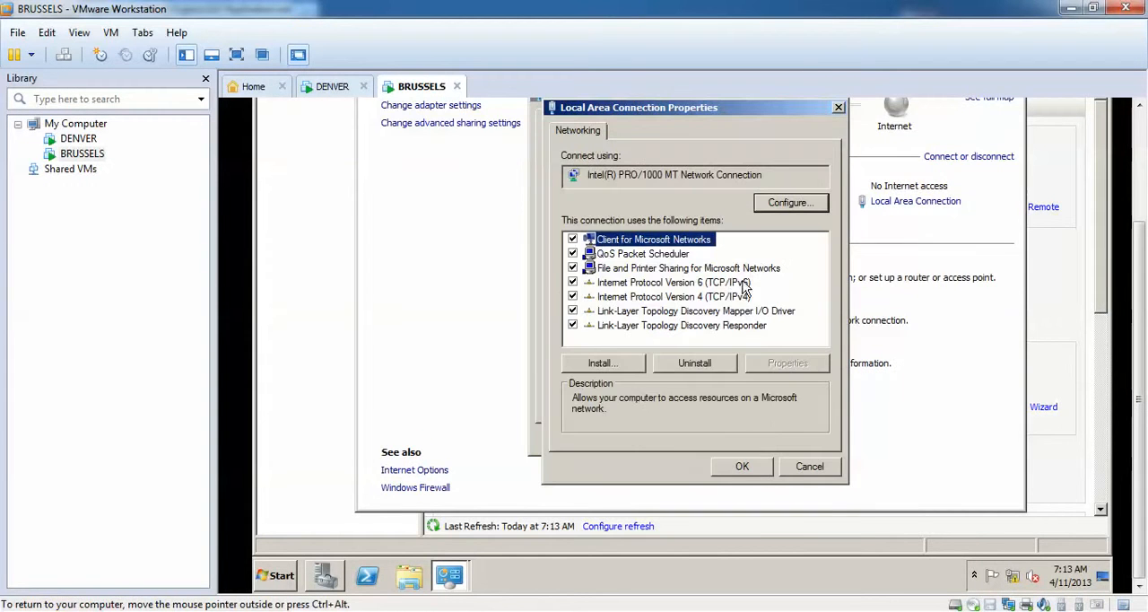
pyautogui.click(735, 299)
pyautogui.click(787, 364)
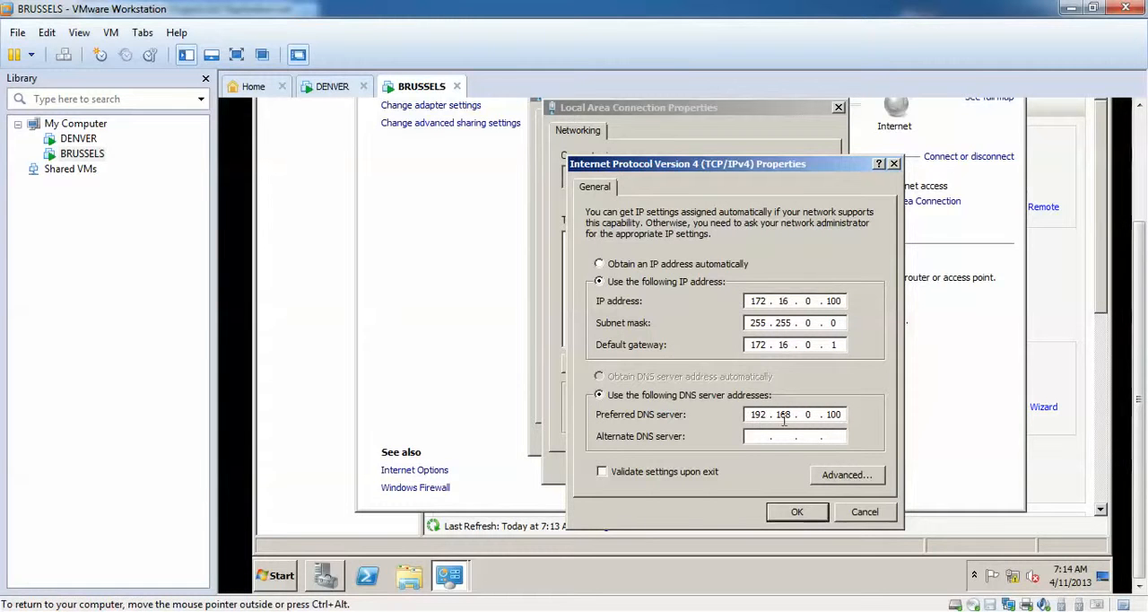
# Compare BRUSSELS' preferred DNS server with DENVER's IP address, and close the BRUSSELS connection dialogs.
pyautogui.click(332, 86)
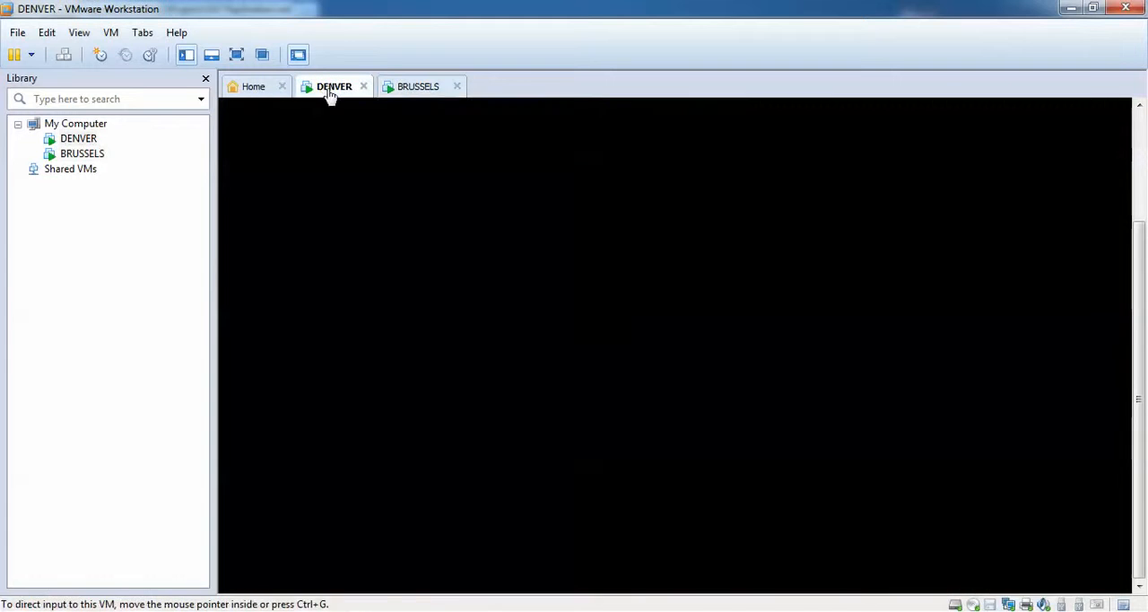
pyautogui.click(325, 578)
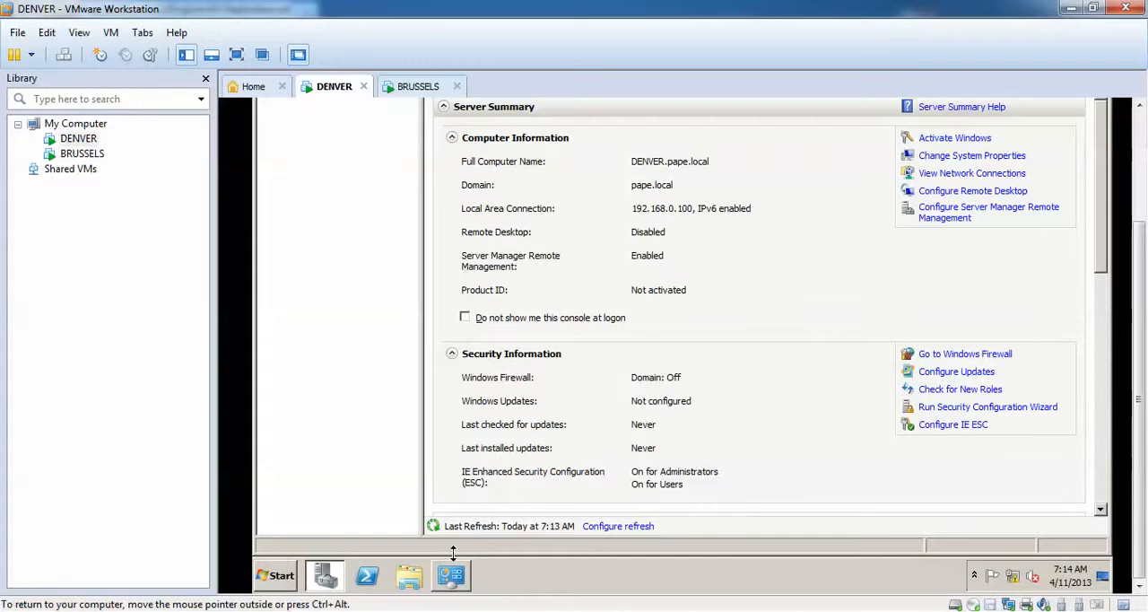
pyautogui.click(420, 86)
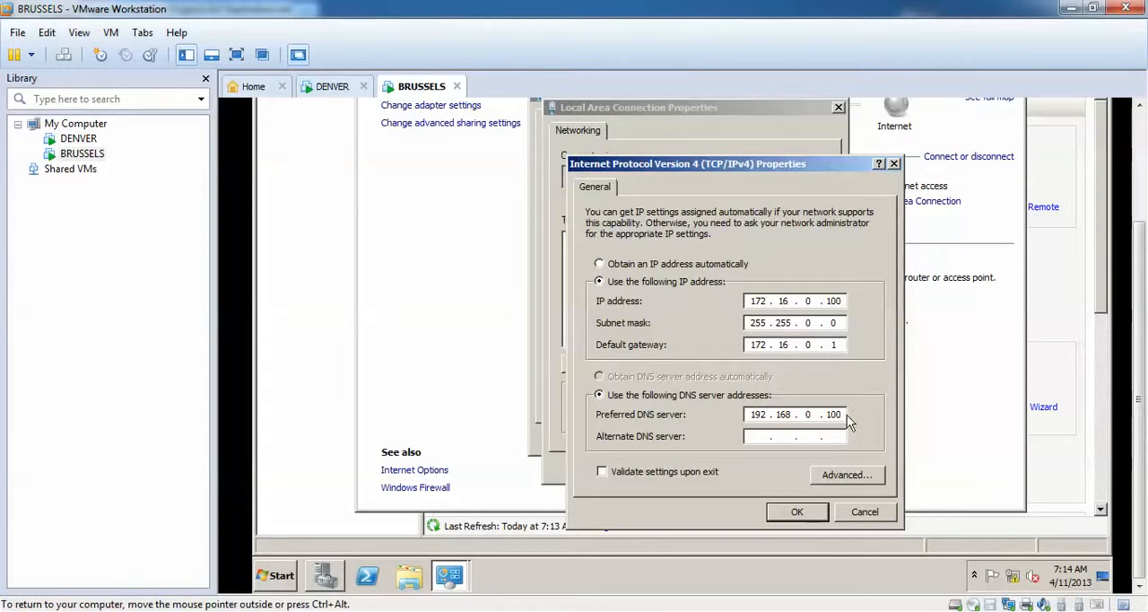
pyautogui.moveTo(841, 414); pyautogui.dragTo(744, 415)
pyautogui.click(796, 513)
pyautogui.click(748, 467)
pyautogui.click(796, 438)
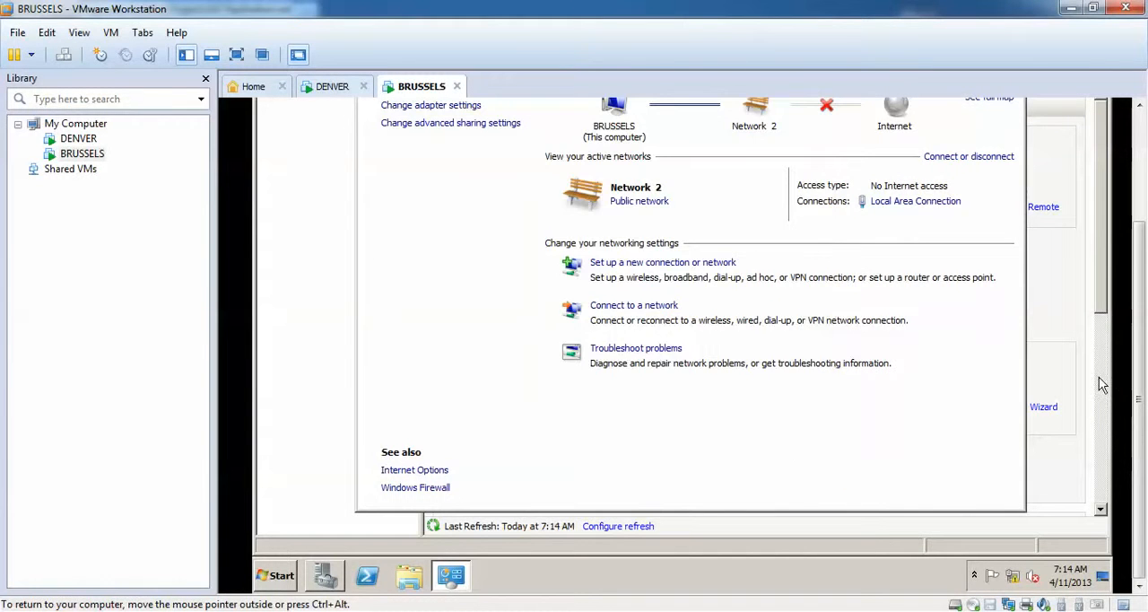
# Ping 192.168.0.100 from a Command Prompt on BRUSSELS to test connectivity to DENVER.
pyautogui.moveTo(1141, 343)
pyautogui.mouseDown()
pyautogui.moveTo(1141, 324)
pyautogui.moveTo(1141, 351)
pyautogui.mouseUp()
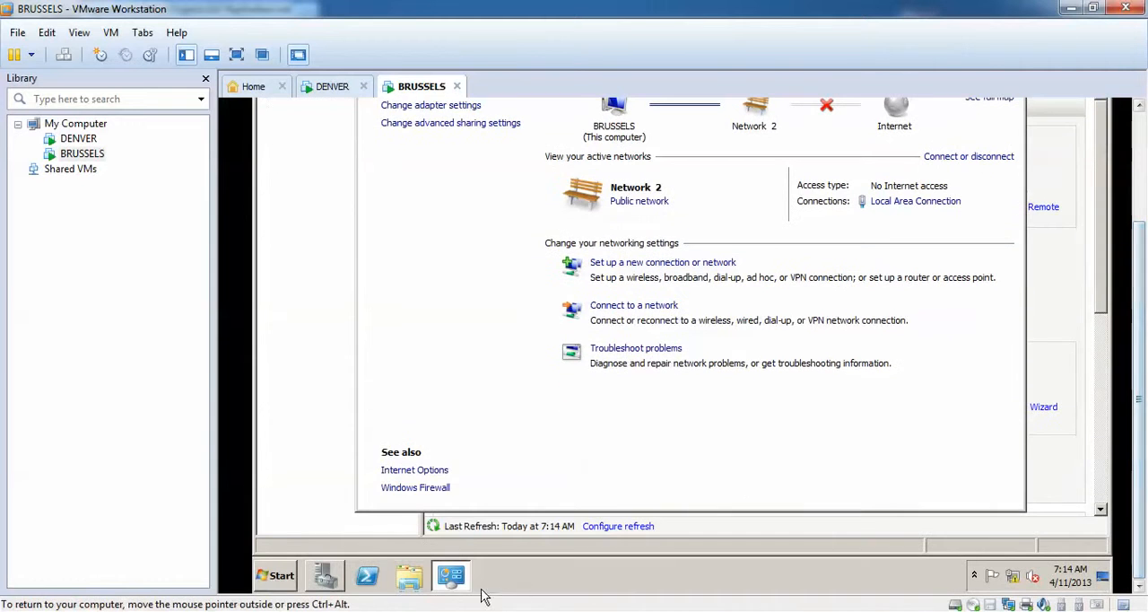
pyautogui.click(279, 575)
pyautogui.click(338, 199)
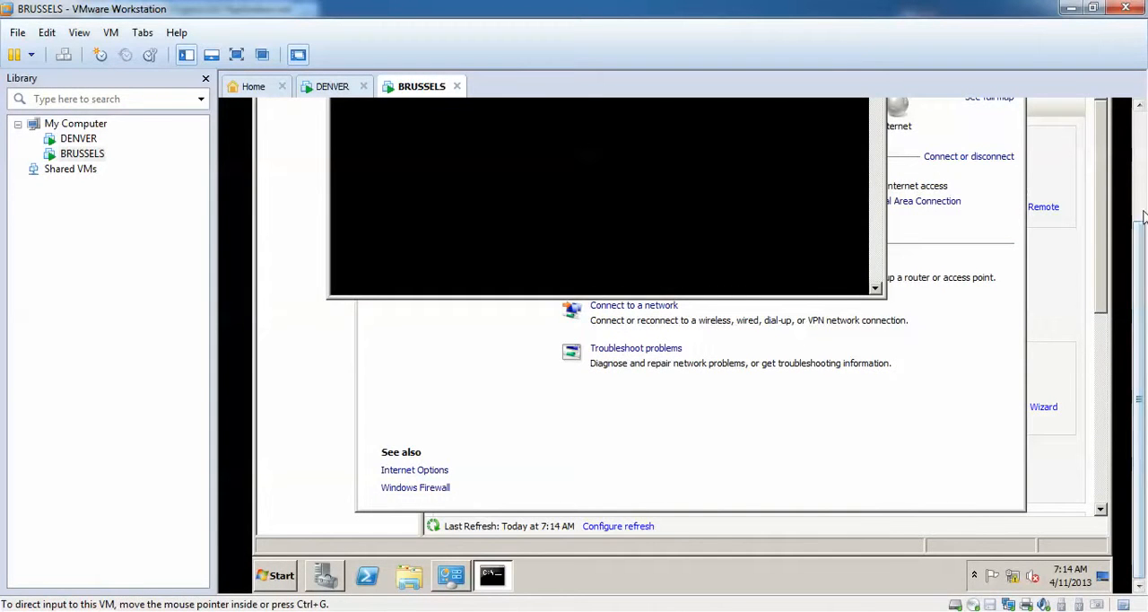
pyautogui.moveTo(1140, 229); pyautogui.dragTo(1140, 141)
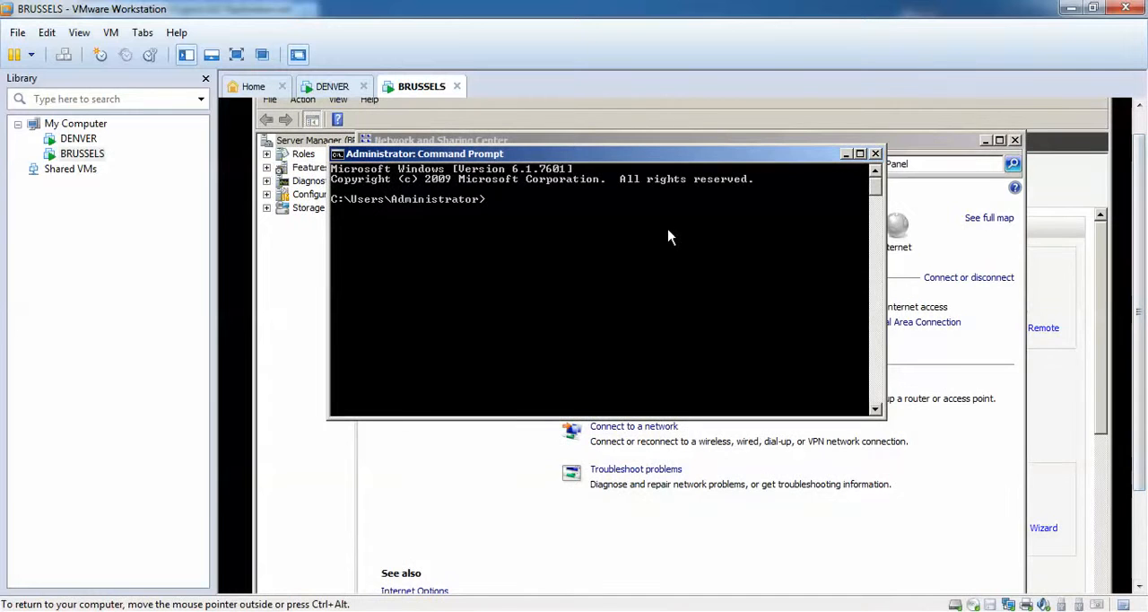
pyautogui.write('ping 192.168.0.100')
pyautogui.press('Return')
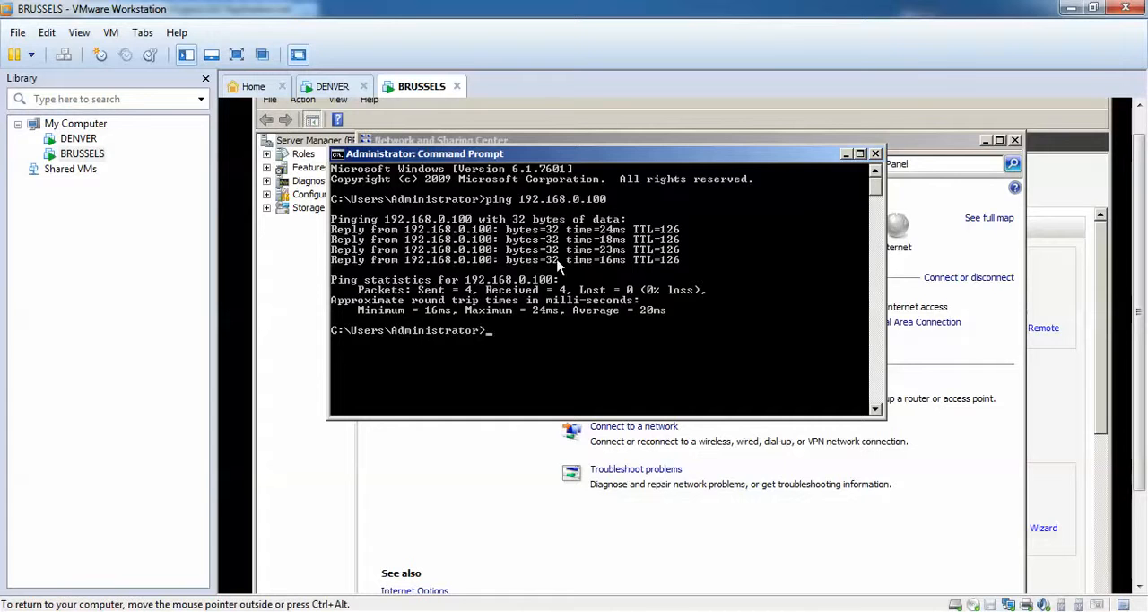
# On the DENVER virtual machine, minimize Server Manager and close the Network and Sharing Center.
pyautogui.click(327, 86)
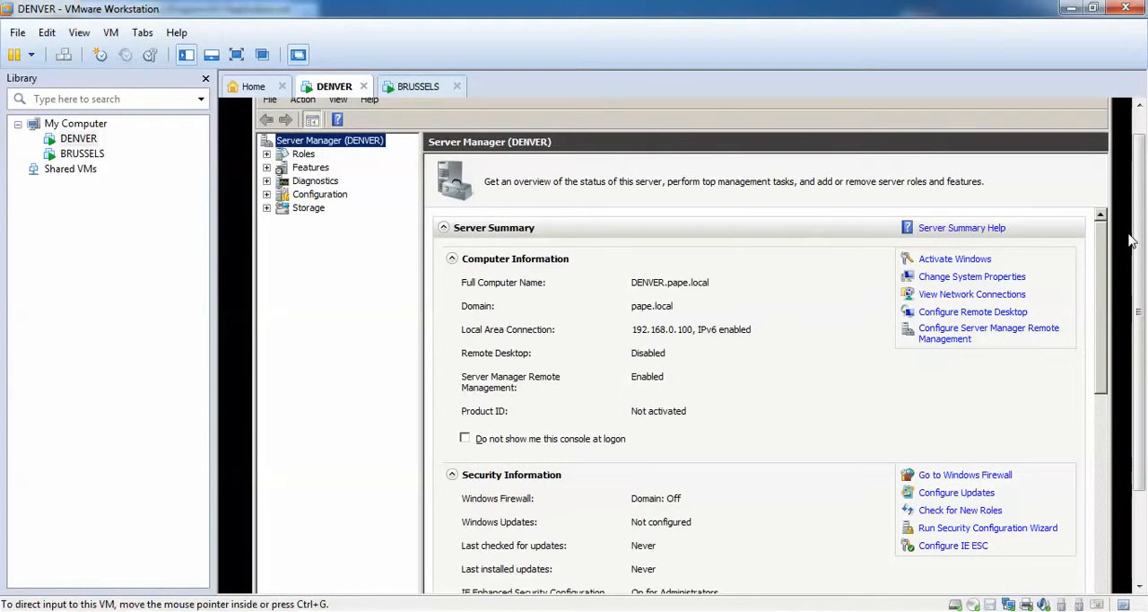
pyautogui.moveTo(1140, 202); pyautogui.dragTo(1132, 176)
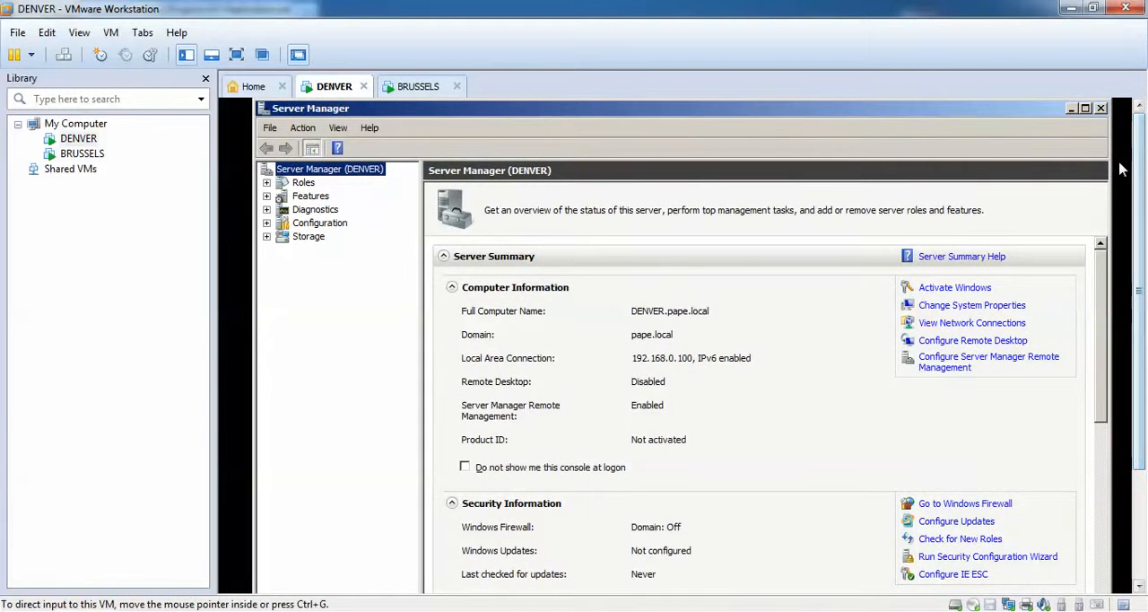
pyautogui.click(1072, 109)
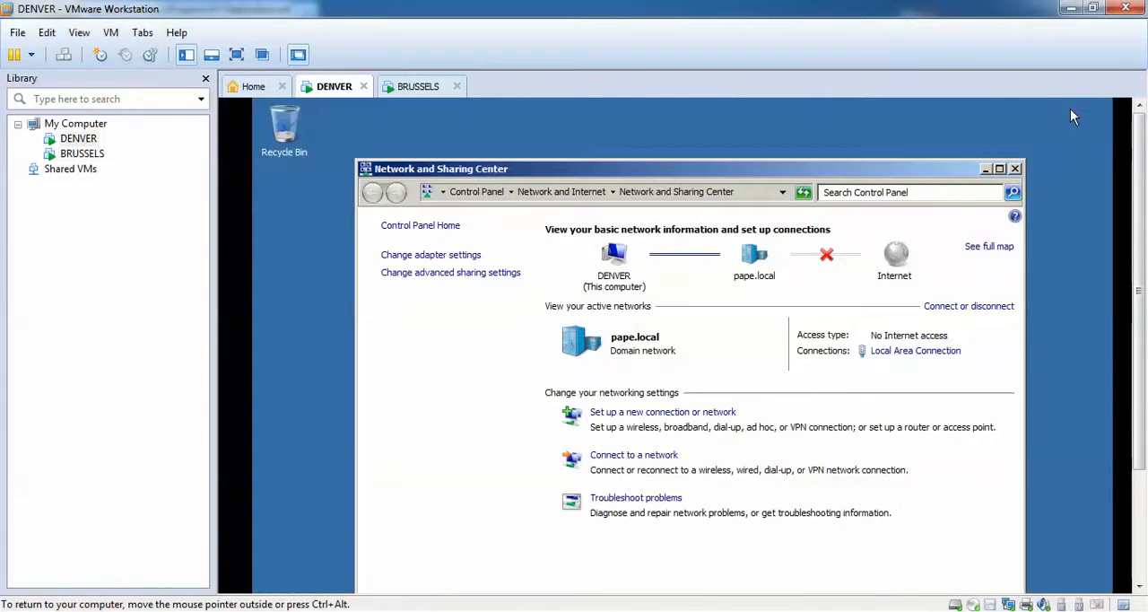
pyautogui.click(1015, 170)
# Launch the Registry Editor on DENVER by running regedit.
pyautogui.moveTo(1133, 175); pyautogui.dragTo(1140, 267)
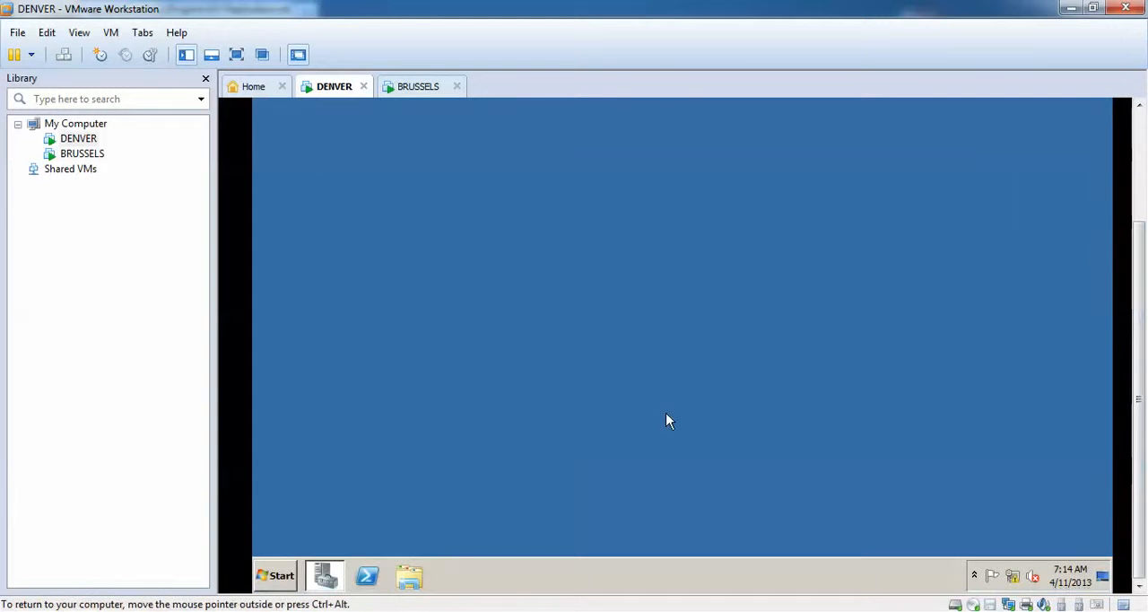
pyautogui.click(279, 576)
pyautogui.click(315, 538)
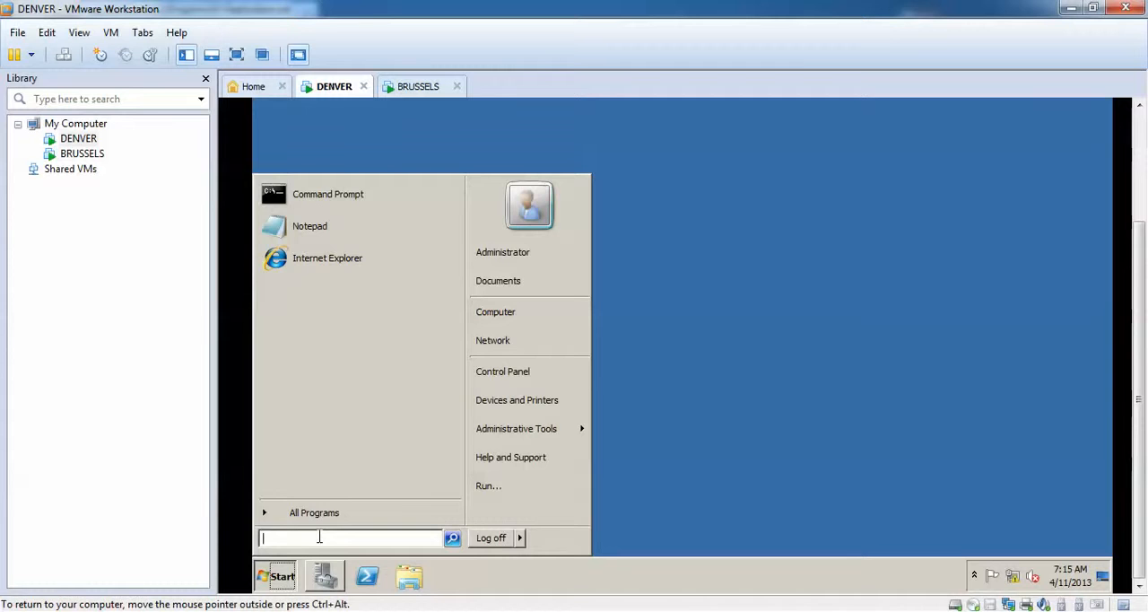
pyautogui.write('regedit')
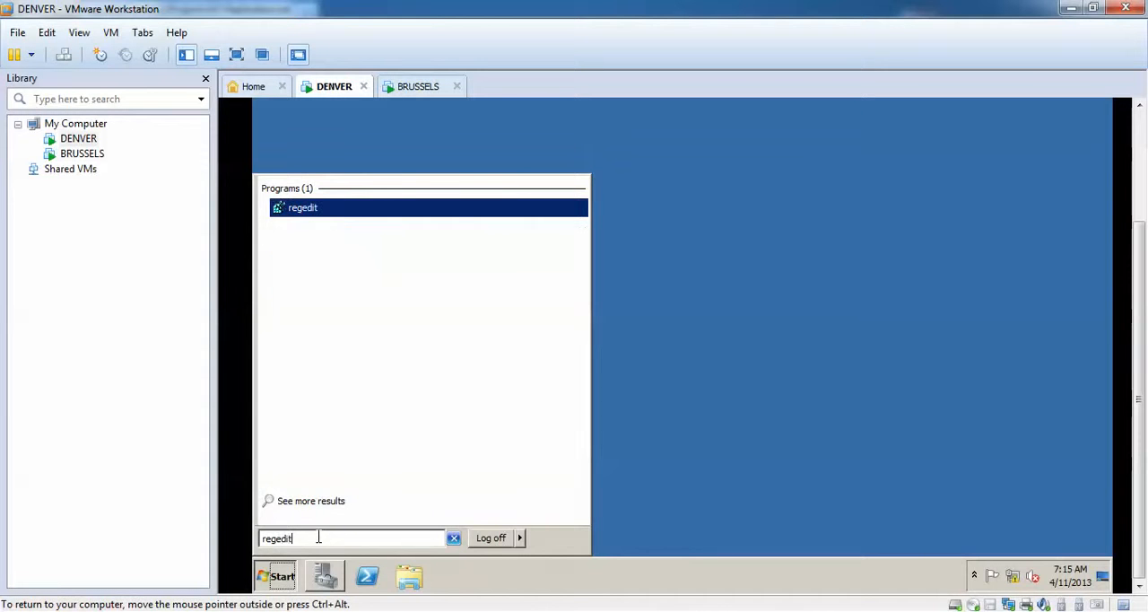
pyautogui.press('Return')
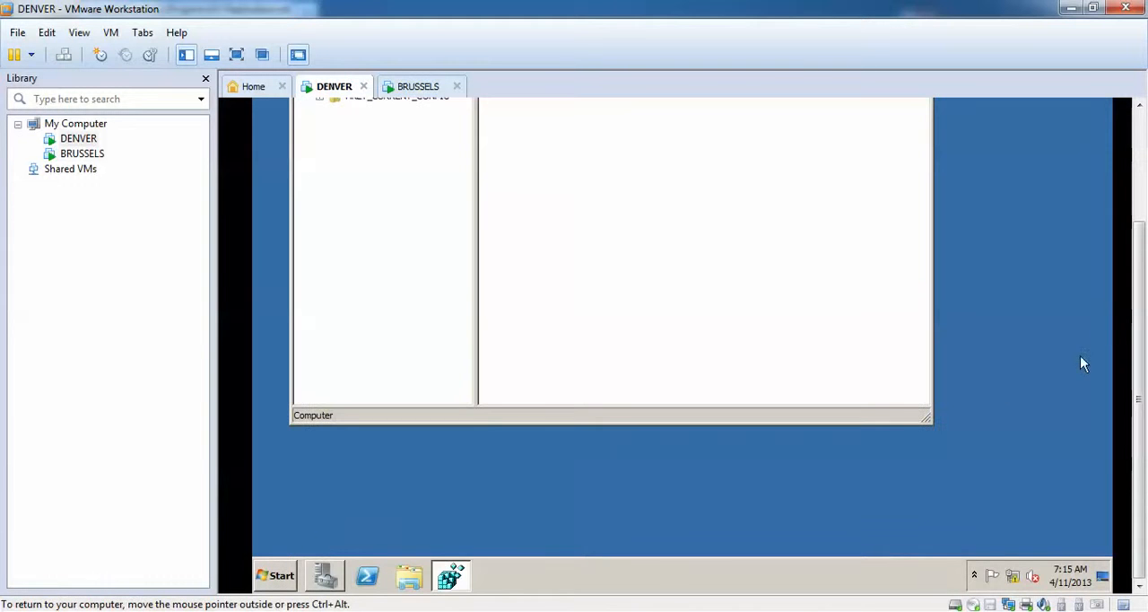
pyautogui.moveTo(1142, 277); pyautogui.dragTo(1144, 183)
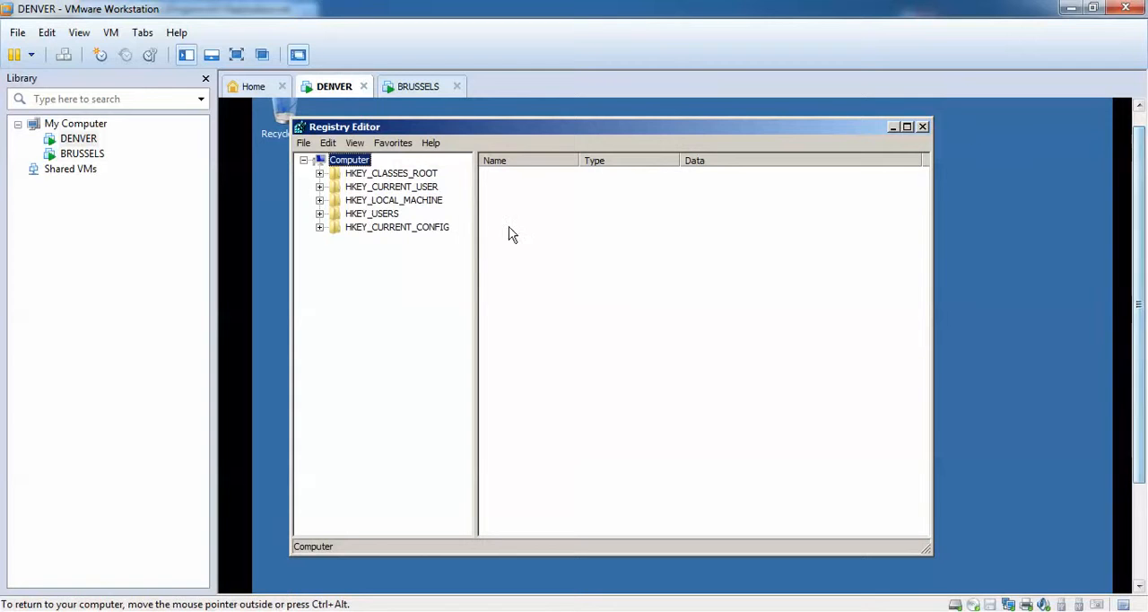
# Open the registry key HKEY_LOCAL_MACHINE\SYSTEM\CurrentControlSet\services\NTDS\Diagnostics on DENVER.
pyautogui.click(320, 201)
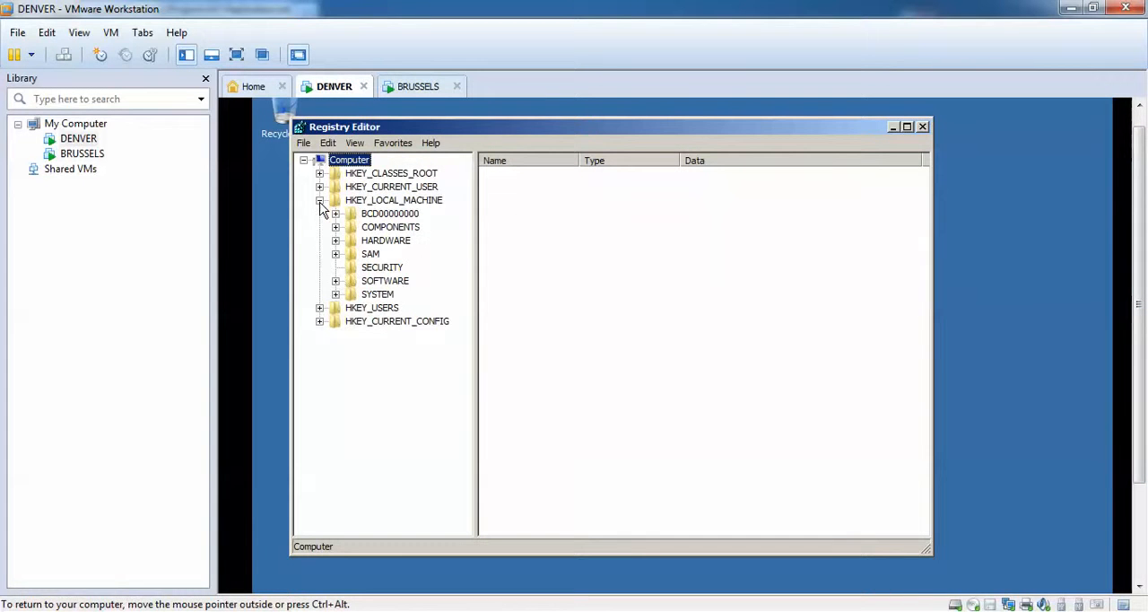
pyautogui.click(336, 295)
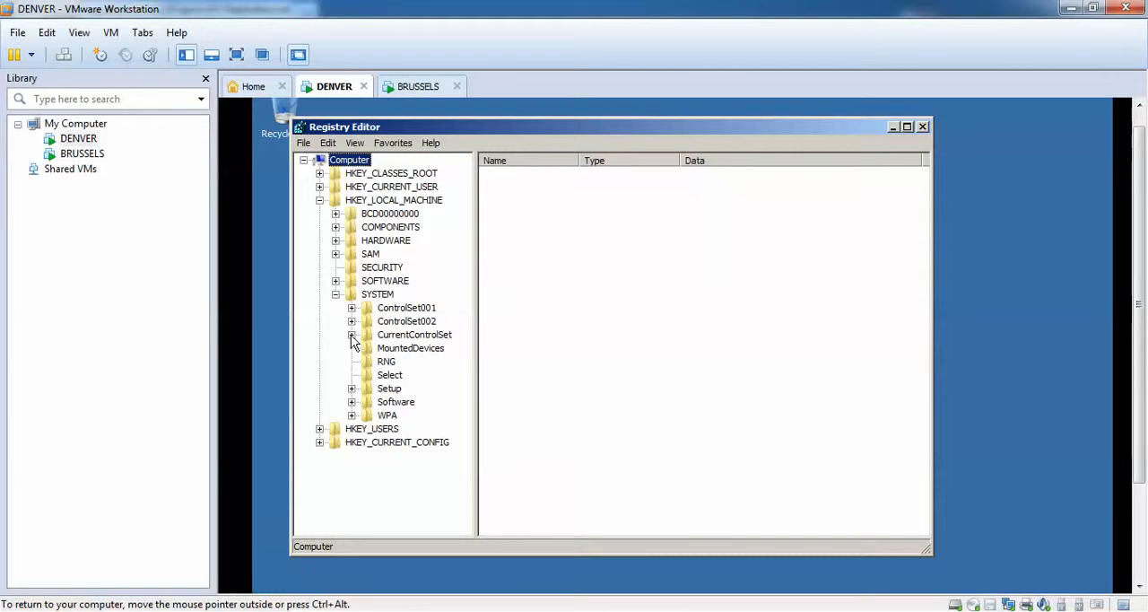
pyautogui.click(352, 335)
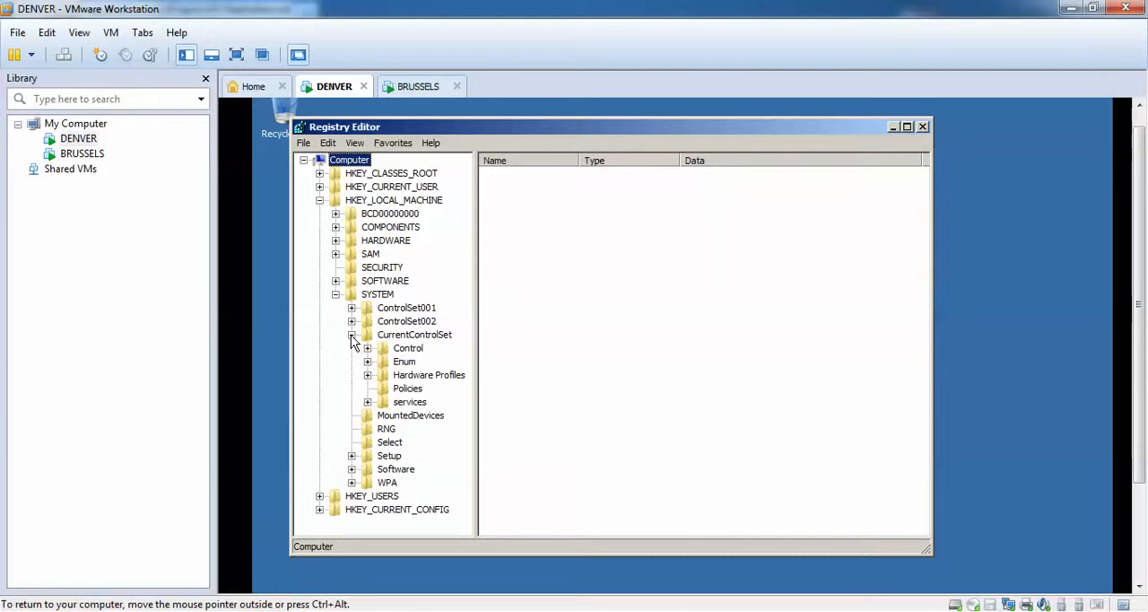
pyautogui.click(367, 403)
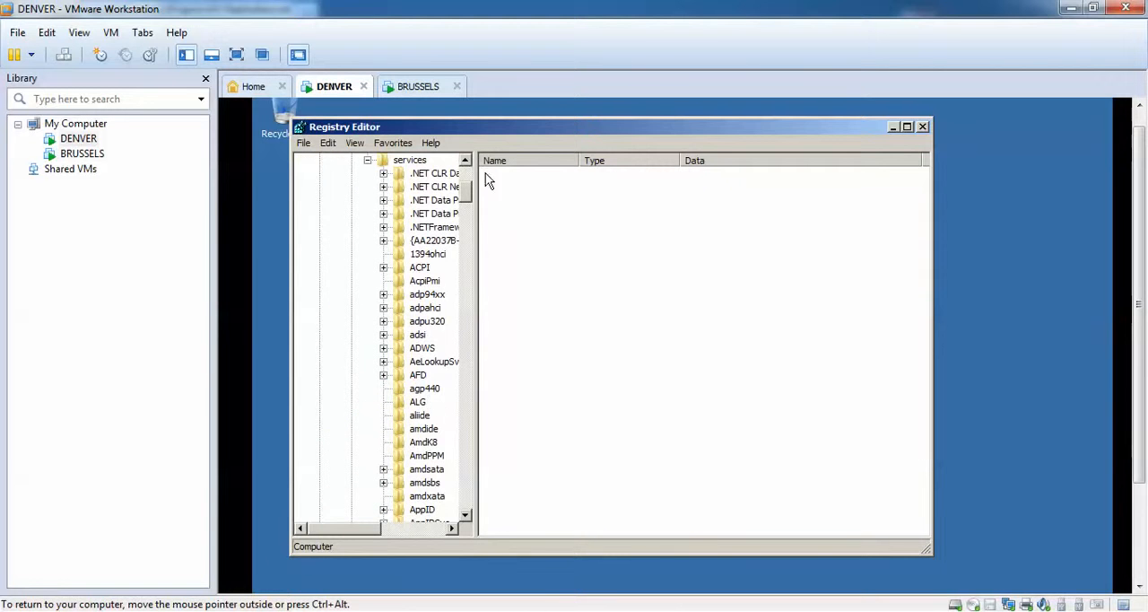
pyautogui.moveTo(467, 192); pyautogui.dragTo(467, 353)
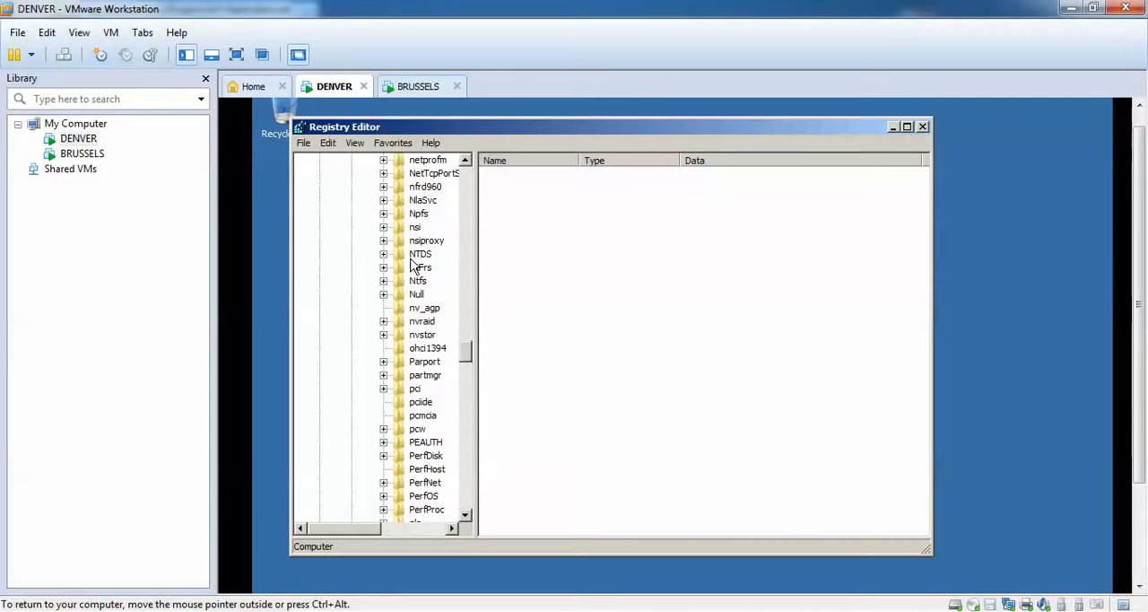
pyautogui.click(384, 254)
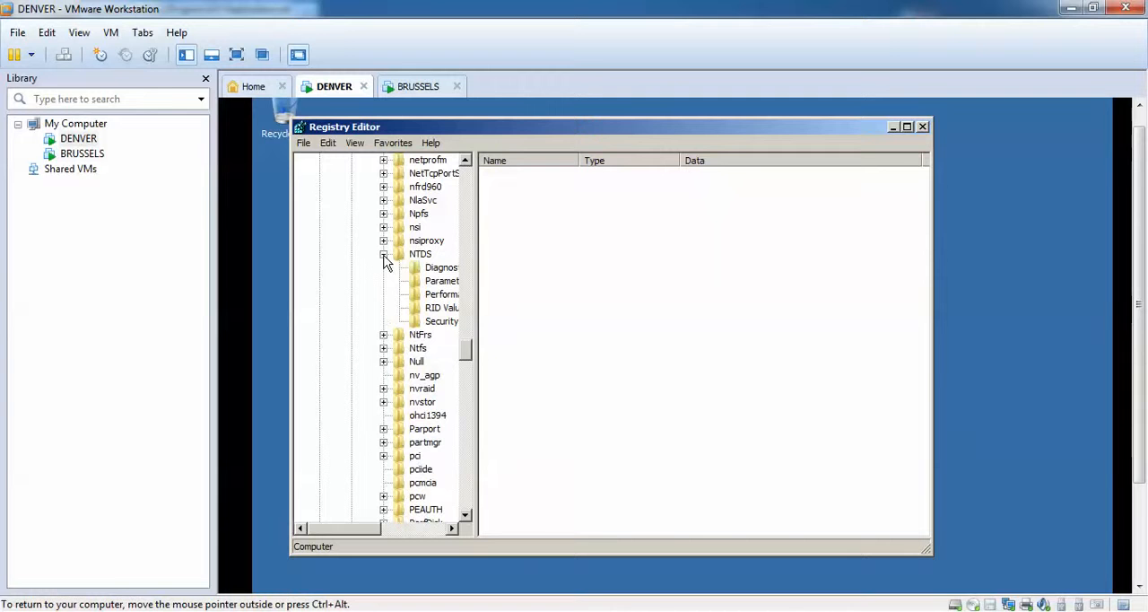
pyautogui.click(427, 271)
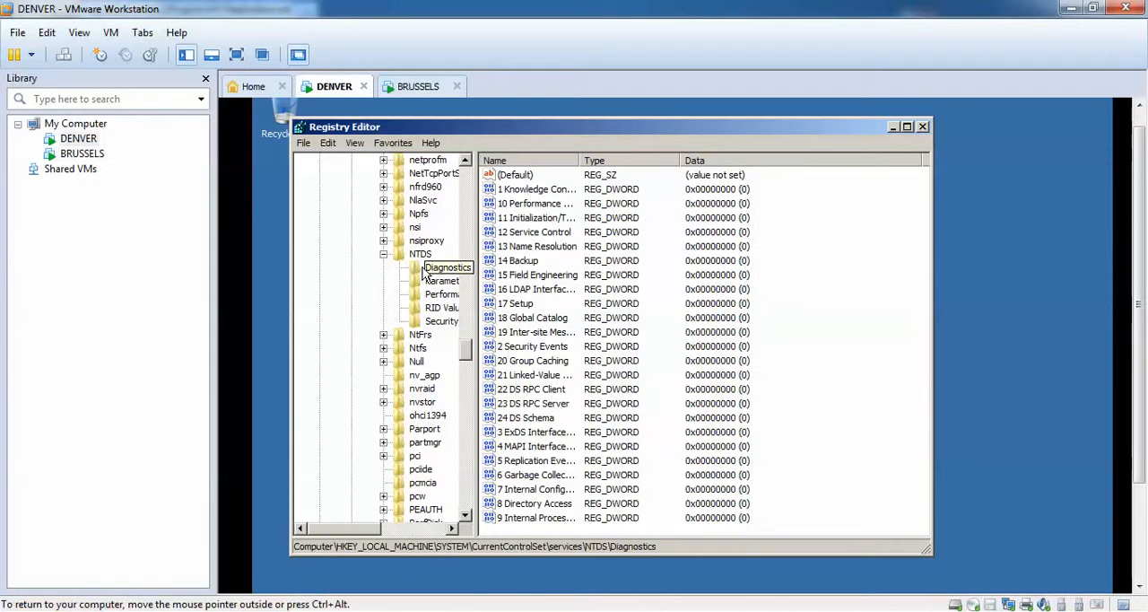
# Set the "1 Knowledge Consistency Checker" DWORD value to 3.
pyautogui.doubleClick(527, 195)
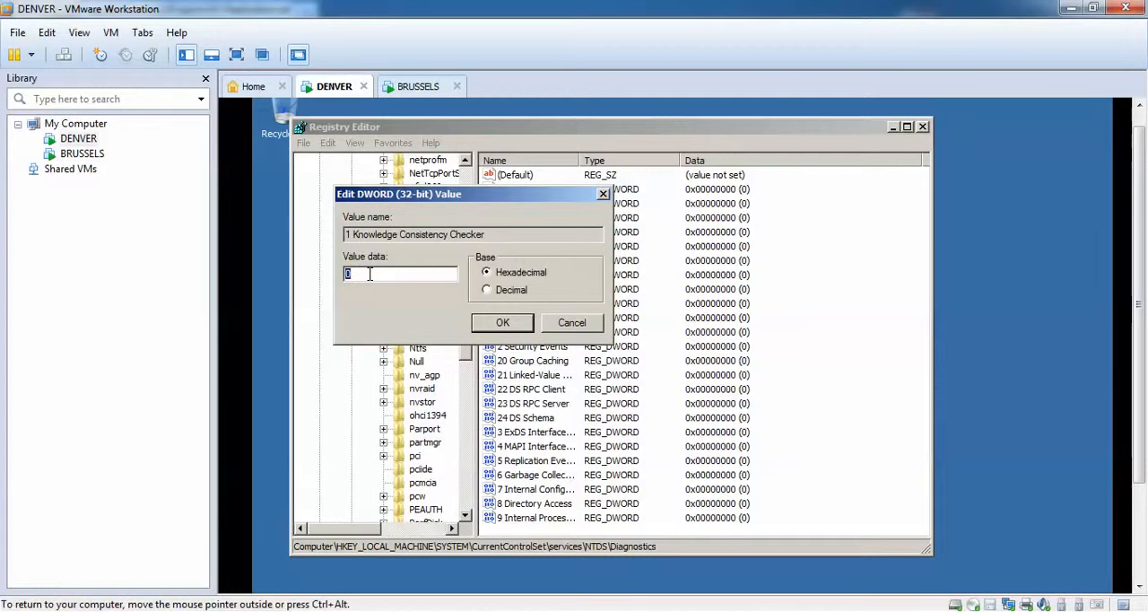
pyautogui.write('3')
pyautogui.click(502, 322)
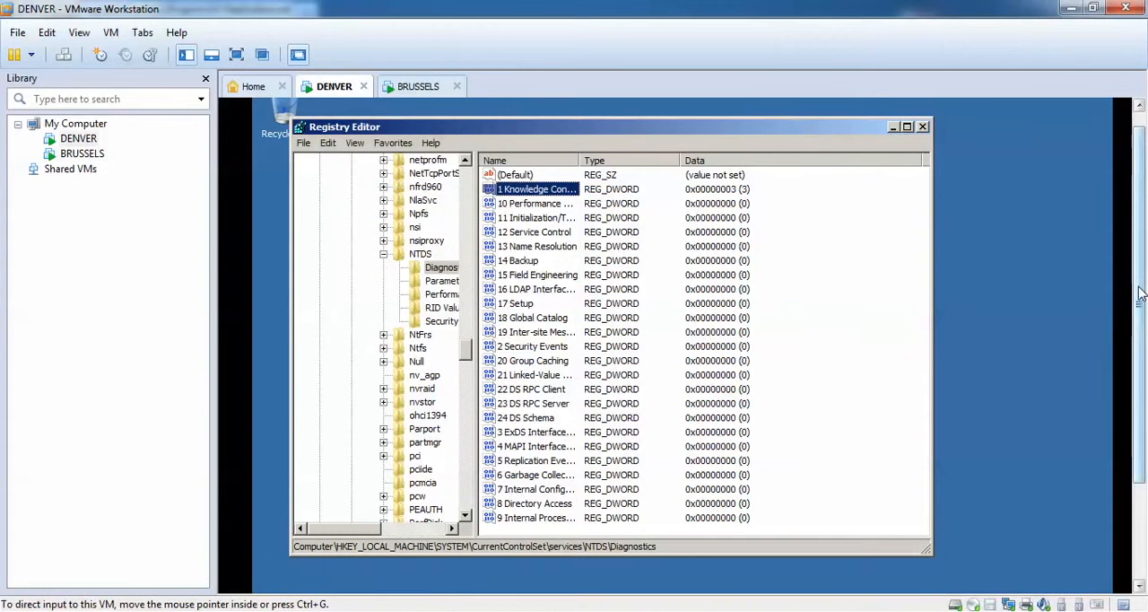
# Restart the DENVER server, entering "d" as the comment in the Shutdown Event Tracker.
pyautogui.moveTo(1139, 288); pyautogui.dragTo(1140, 422)
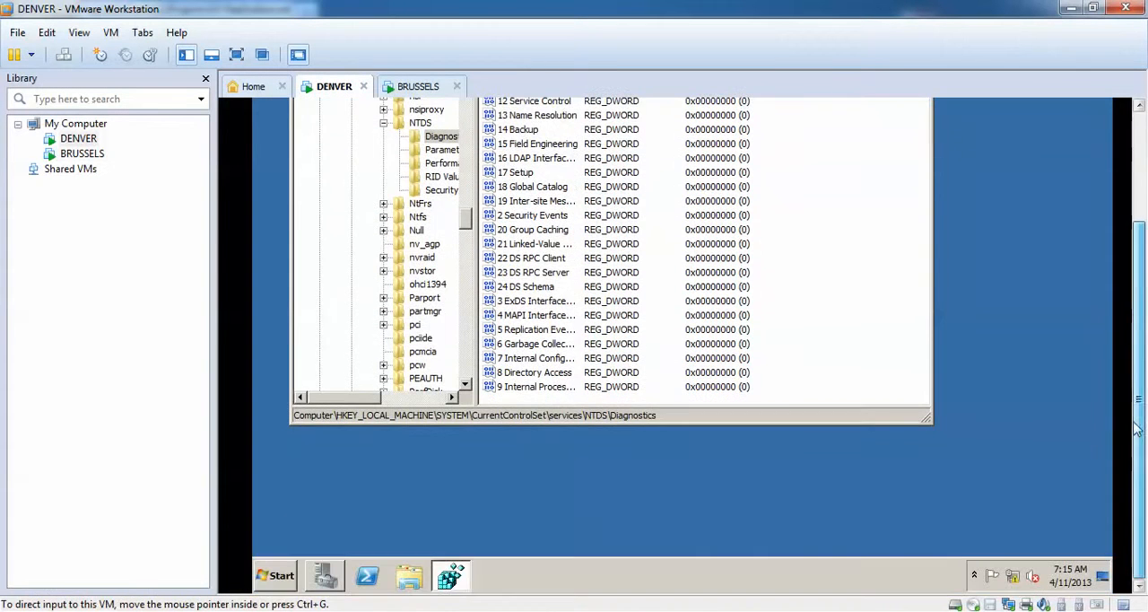
pyautogui.click(293, 574)
pyautogui.click(522, 538)
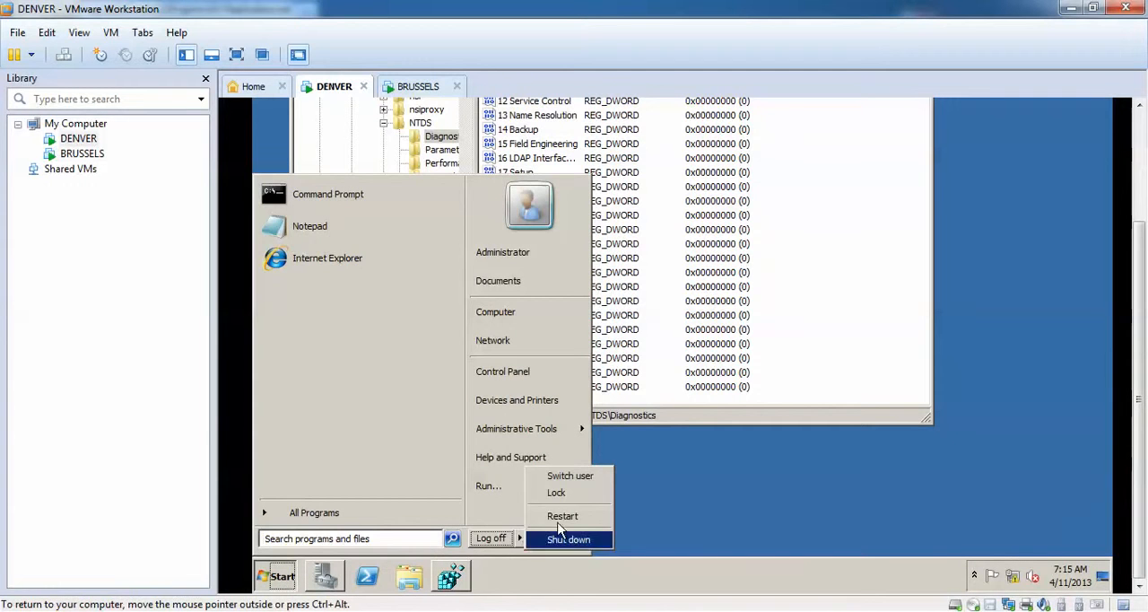
pyautogui.click(635, 523)
pyautogui.click(588, 285)
pyautogui.write('d')
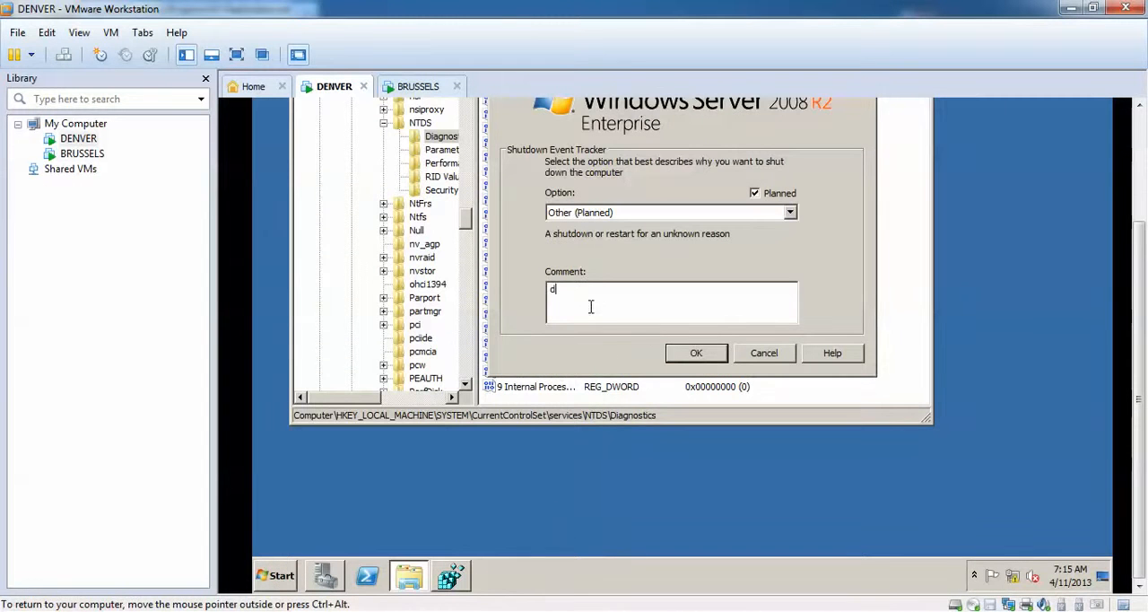
pyautogui.click(682, 351)
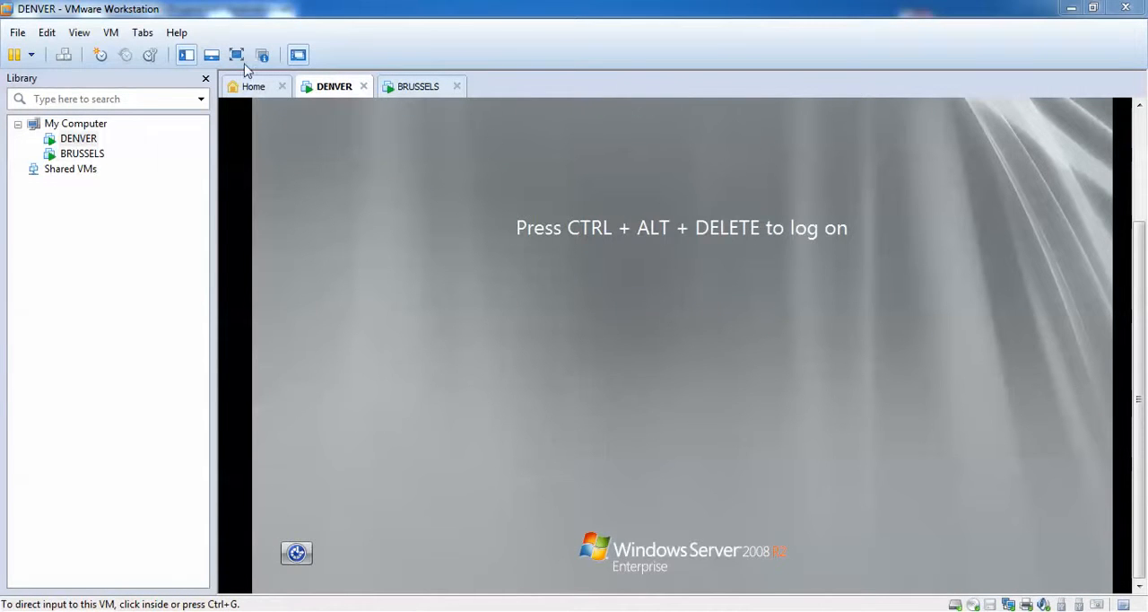
# Log on to DENVER with the domain Administrator account by entering the account password.
pyautogui.click(63, 55)
pyautogui.click(732, 363)
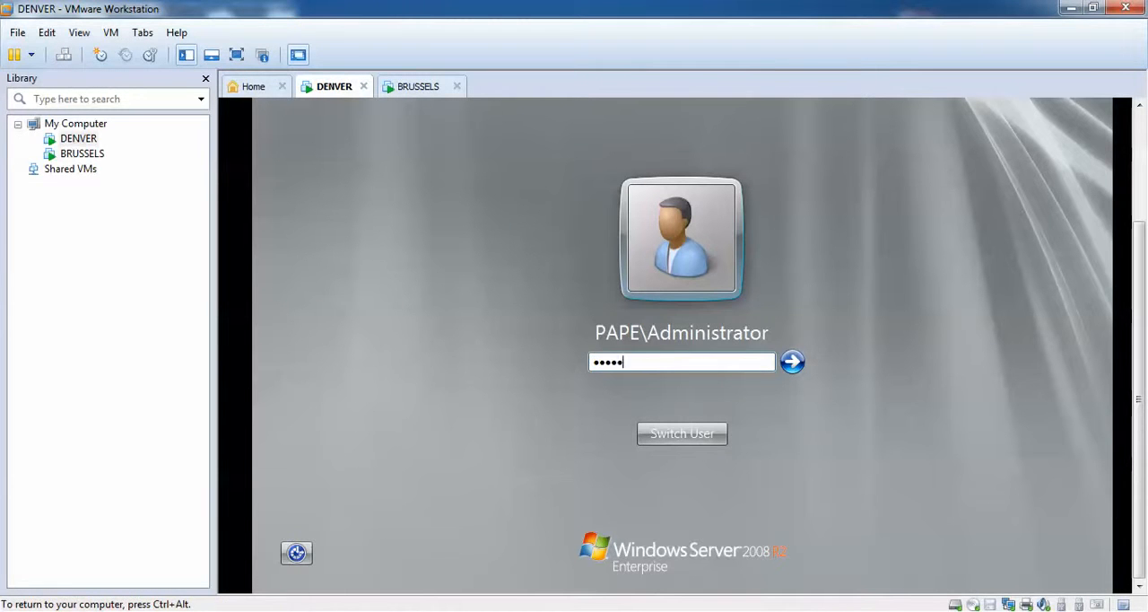
pyautogui.press('Return')
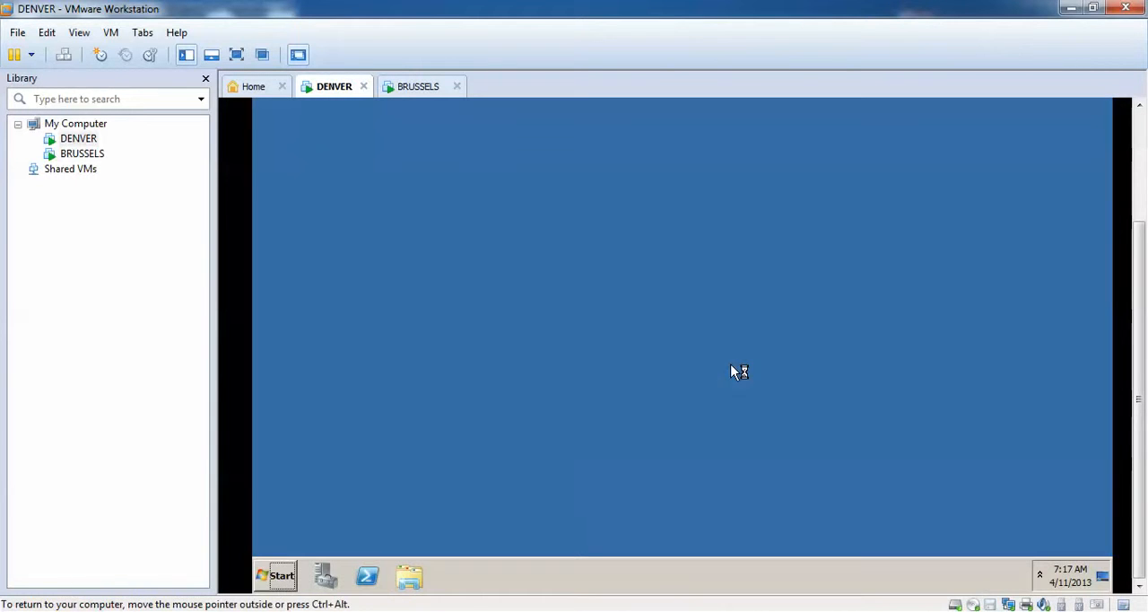
# Minimize Server Manager on DENVER to clear the desktop.
pyautogui.moveTo(1135, 289); pyautogui.dragTo(1140, 333)
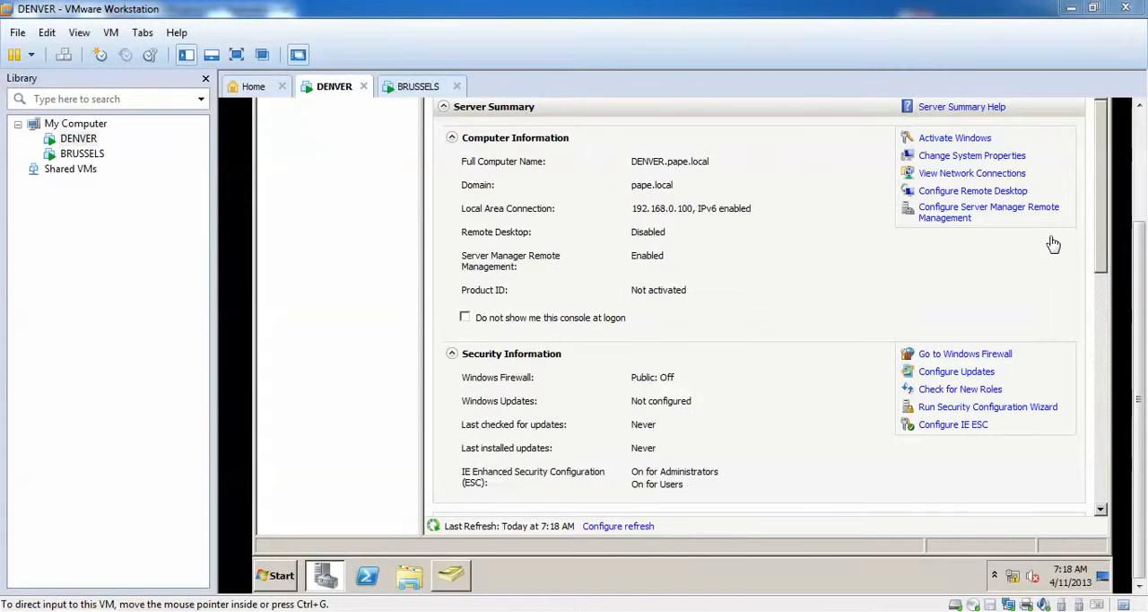
pyautogui.scroll(2, 1141, 237)
pyautogui.scroll(-2, 1141, 238)
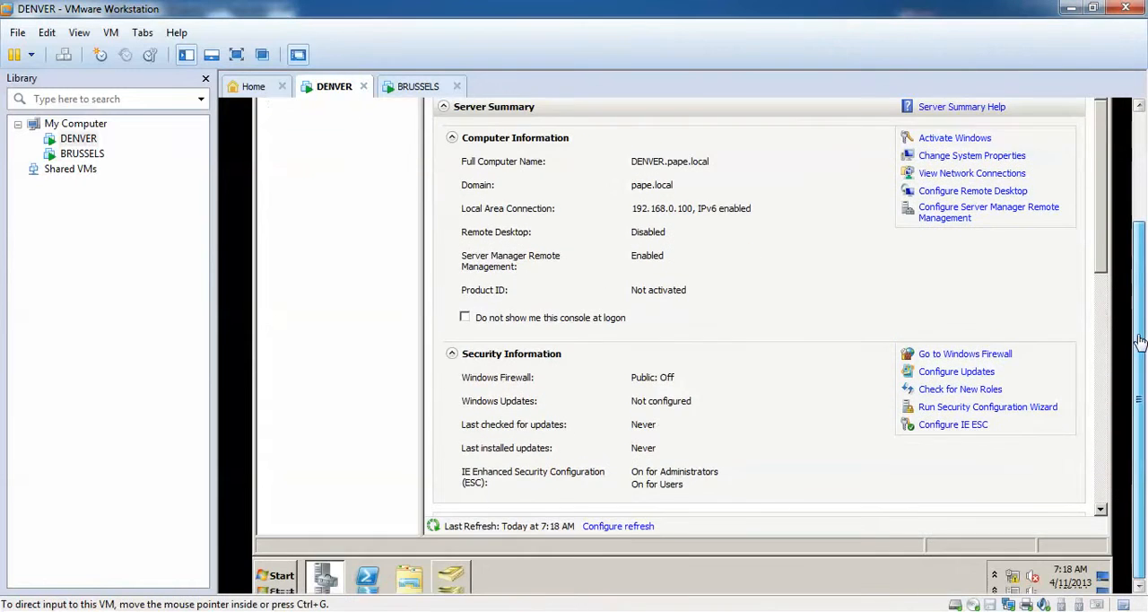
pyautogui.click(325, 576)
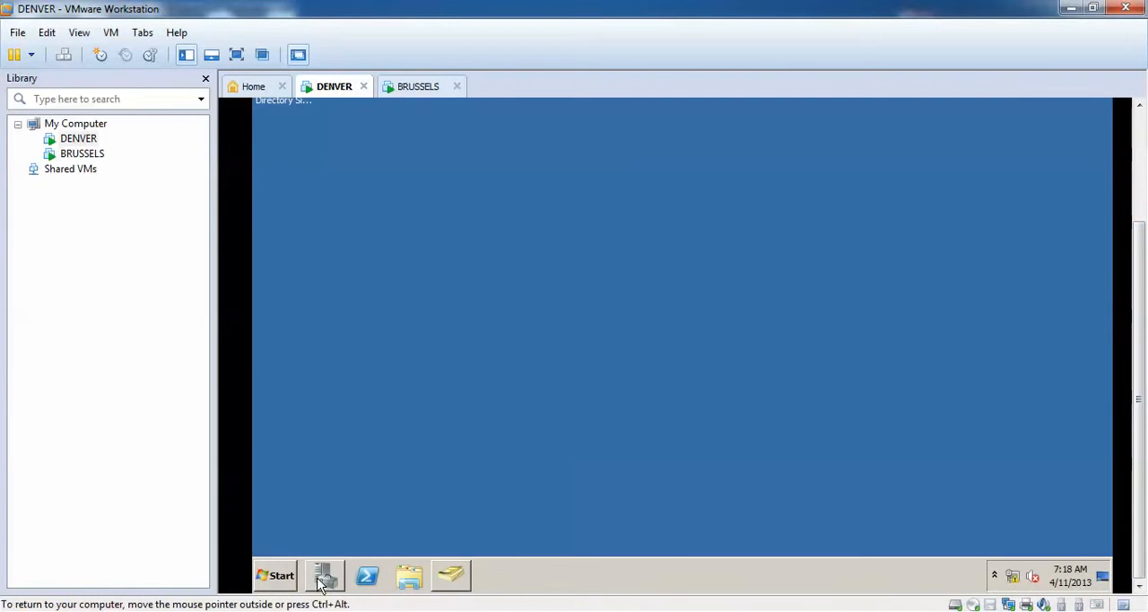
# Open the Active Directory Sites and Services console and move its window higher so it is fully in view.
pyautogui.click(271, 579)
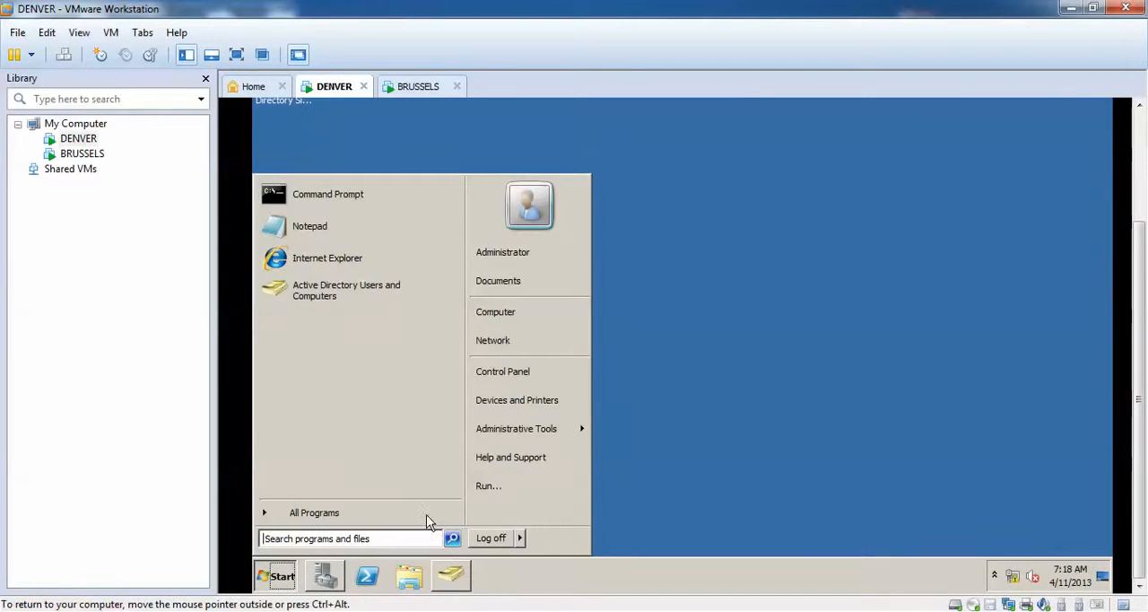
pyautogui.moveTo(566, 436)
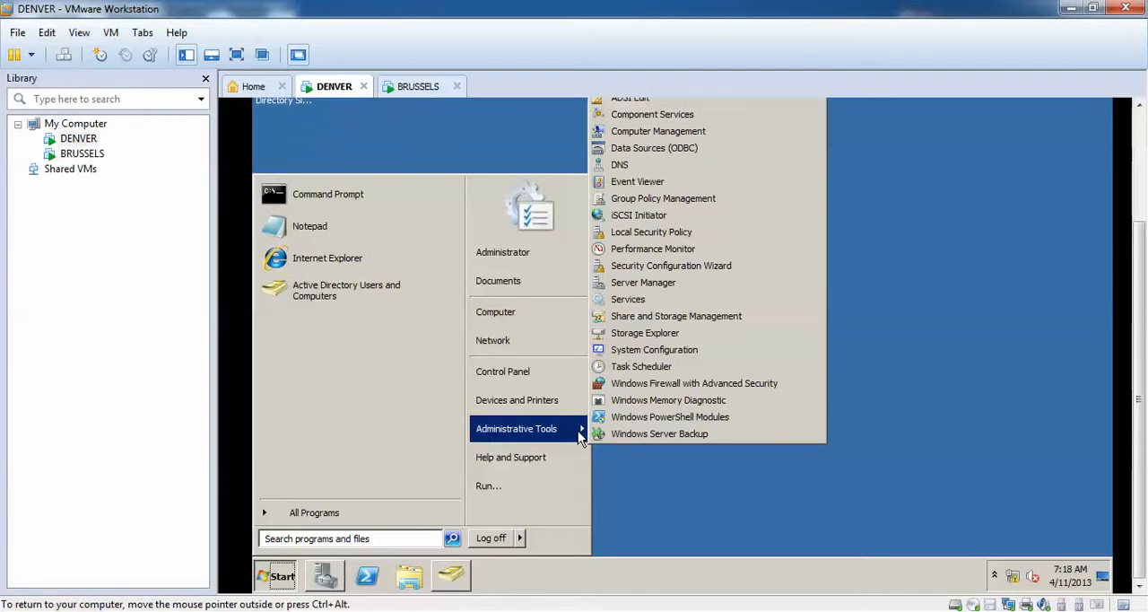
pyautogui.moveTo(1141, 402); pyautogui.dragTo(1141, 310)
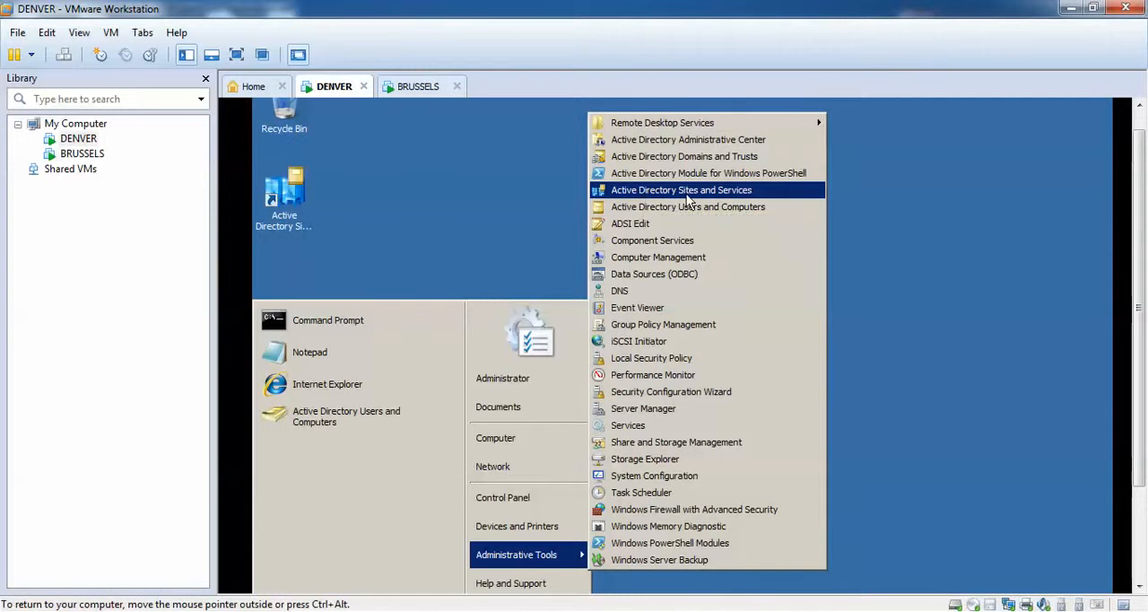
pyautogui.click(714, 196)
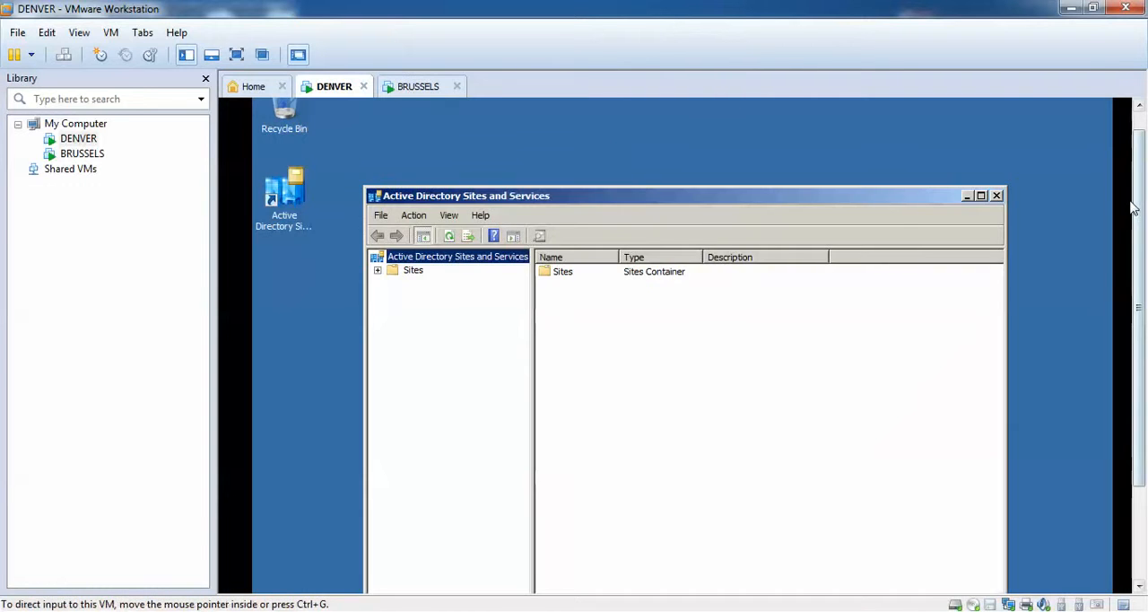
pyautogui.moveTo(1137, 184); pyautogui.dragTo(1138, 164)
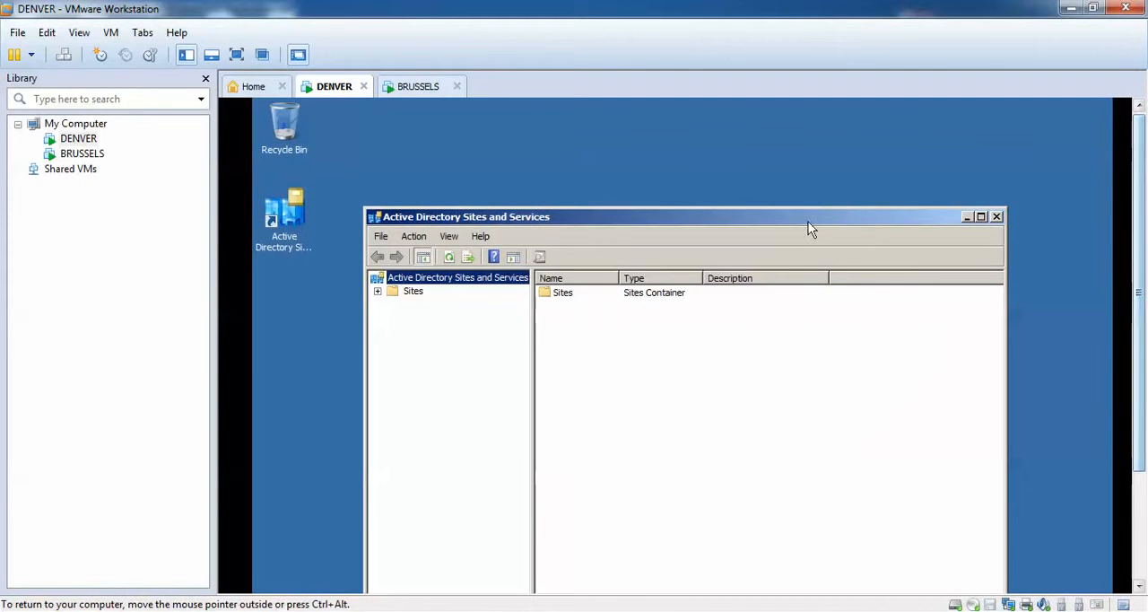
pyautogui.moveTo(801, 224); pyautogui.dragTo(769, 177)
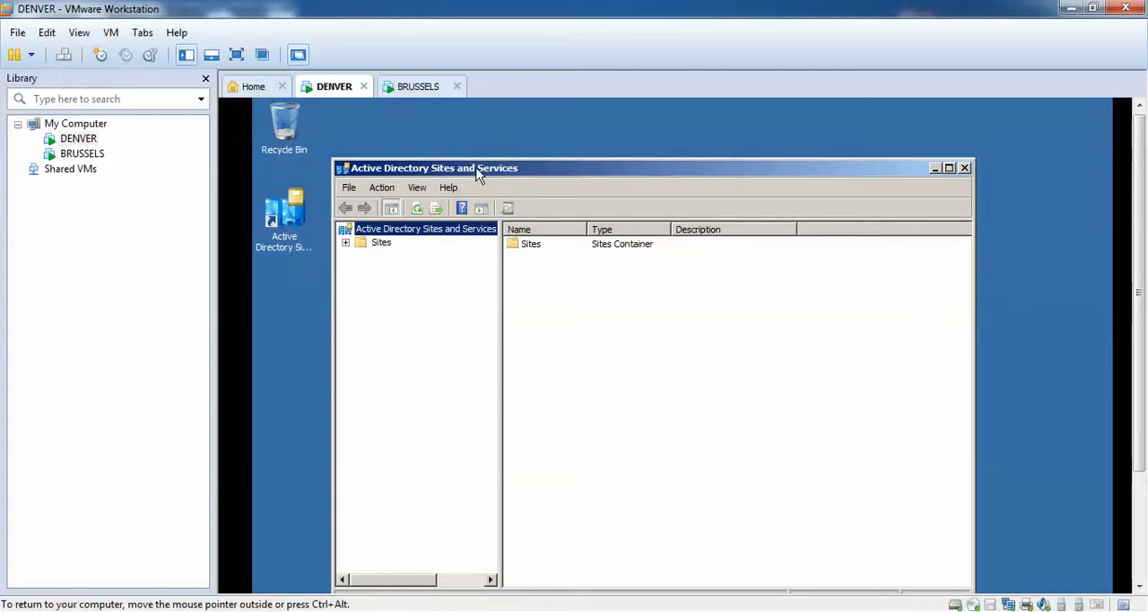
pyautogui.moveTo(543, 167); pyautogui.dragTo(554, 141)
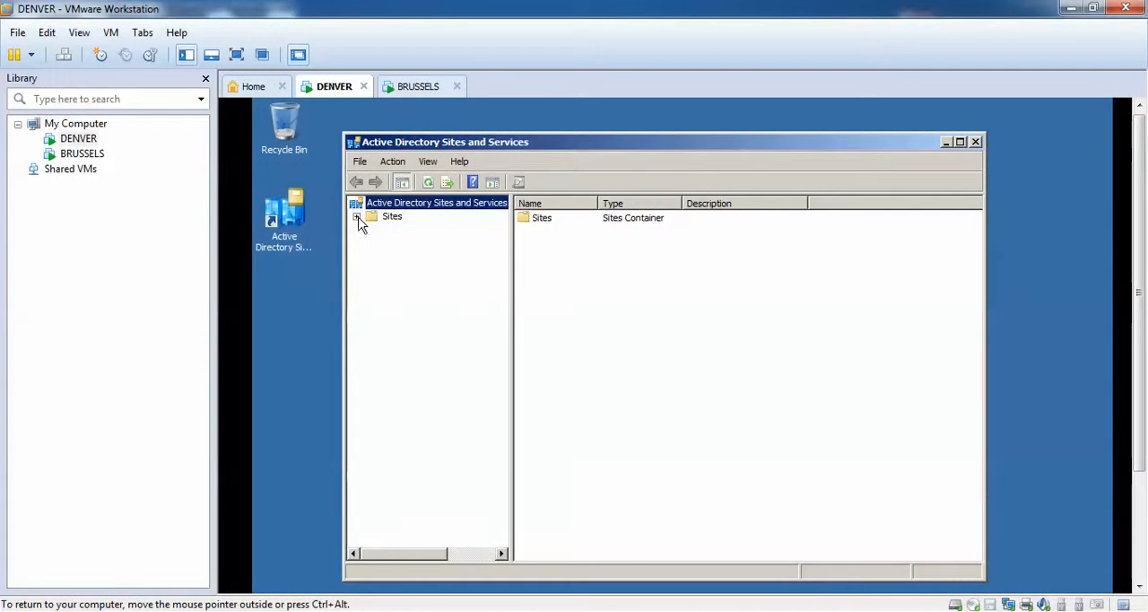
# Rename the Default-First-Site-Name site under Sites as DENVER.
pyautogui.click(358, 217)
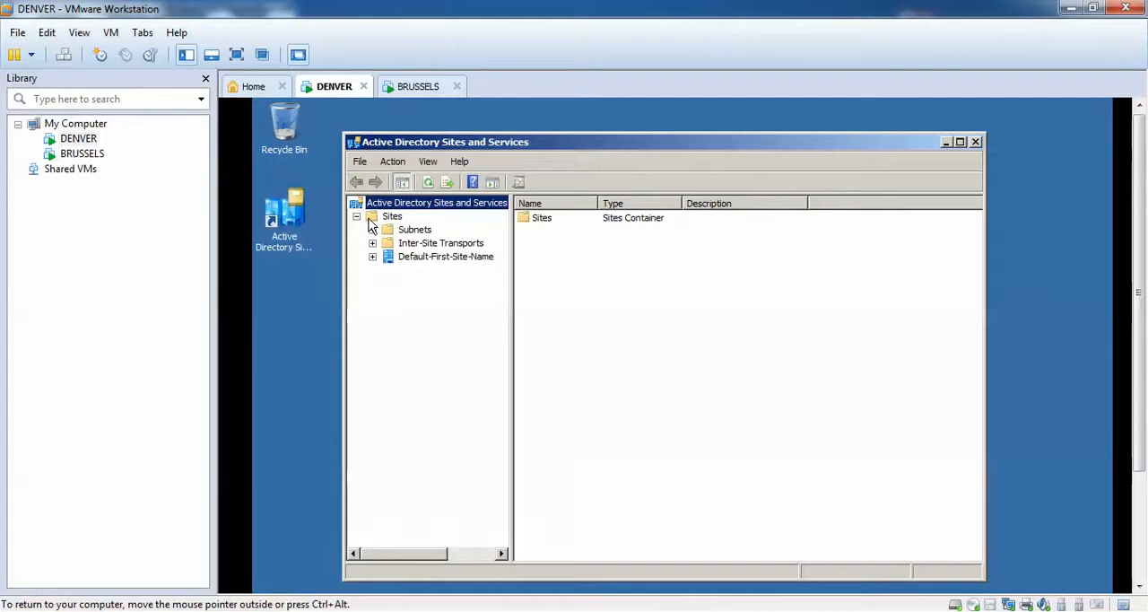
pyautogui.click(386, 218)
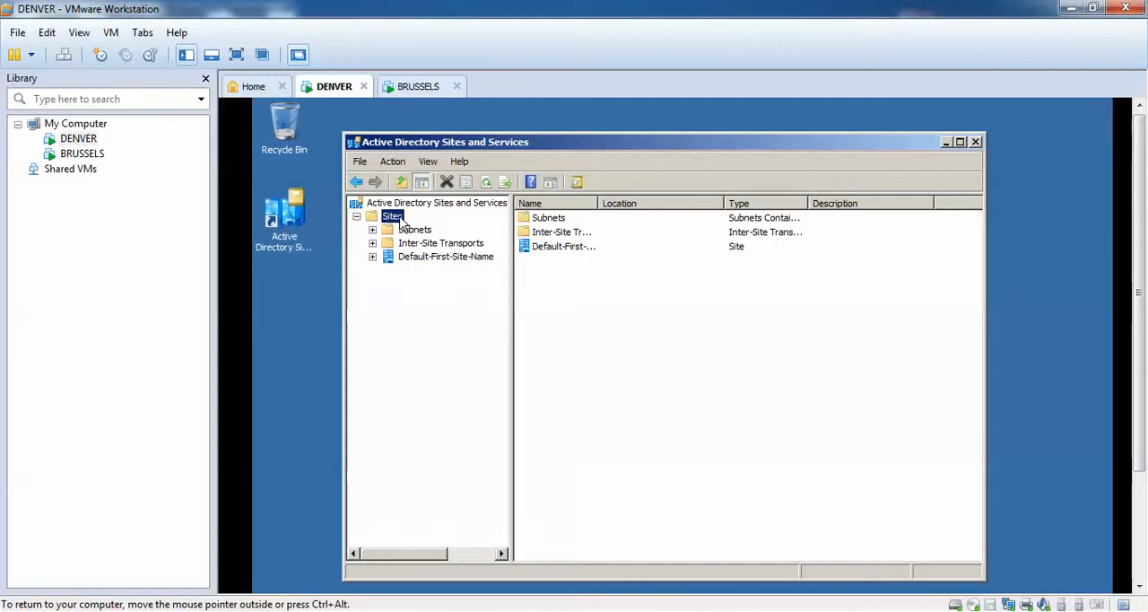
pyautogui.rightClick(447, 257)
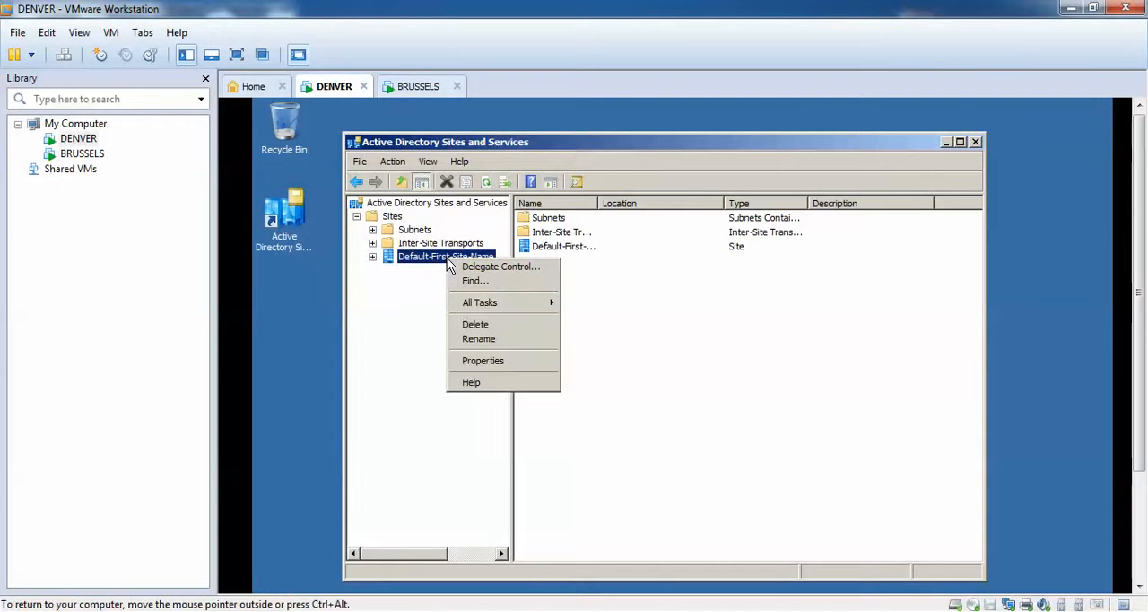
pyautogui.click(478, 339)
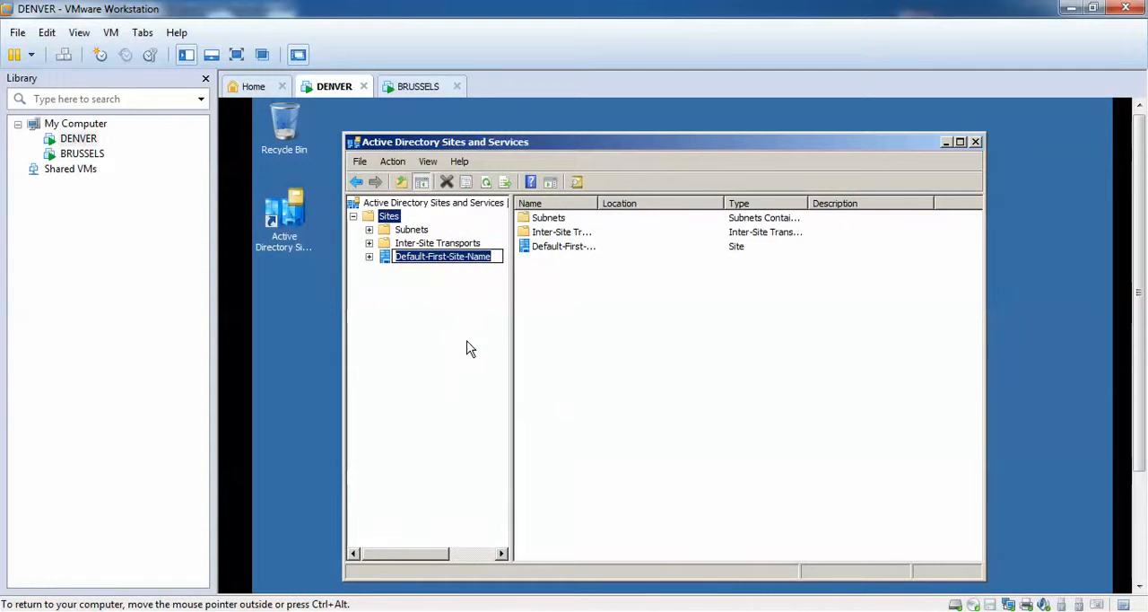
pyautogui.write('DENVER')
pyautogui.press('Return')
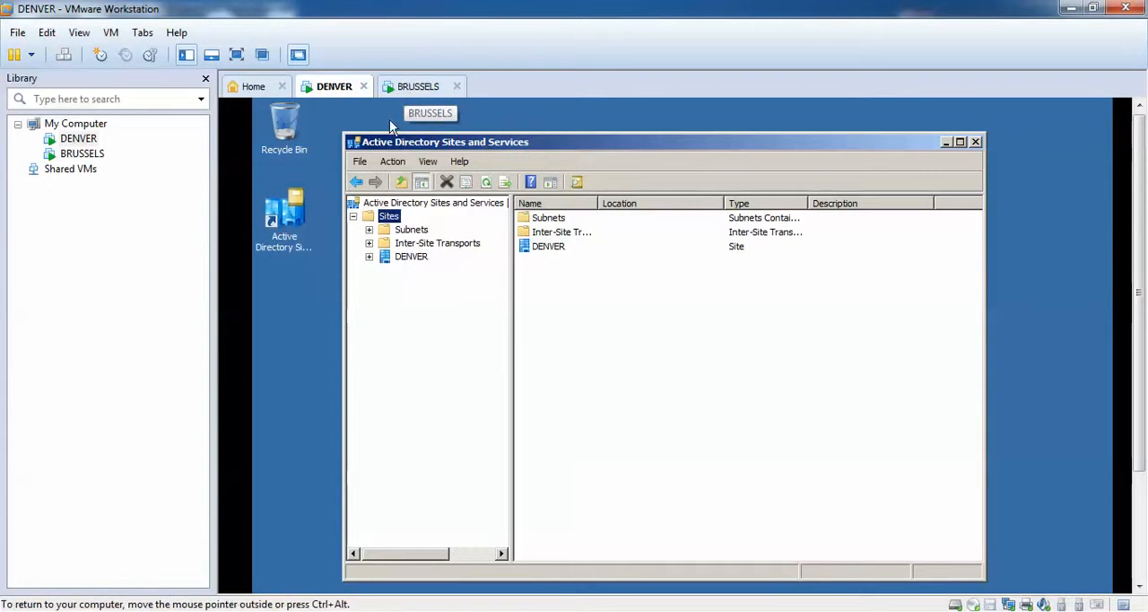
# Create a new site named BRUSSELS using the DEFAULTIPSITELINK site link, and dismiss the creation notice.
pyautogui.rightClick(397, 221)
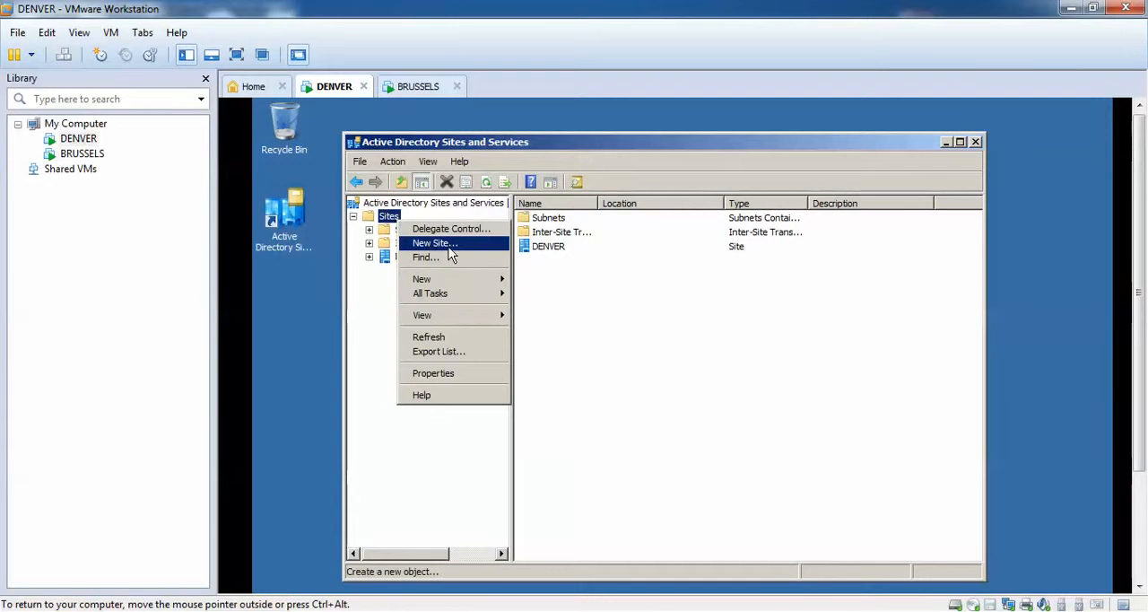
pyautogui.click(434, 243)
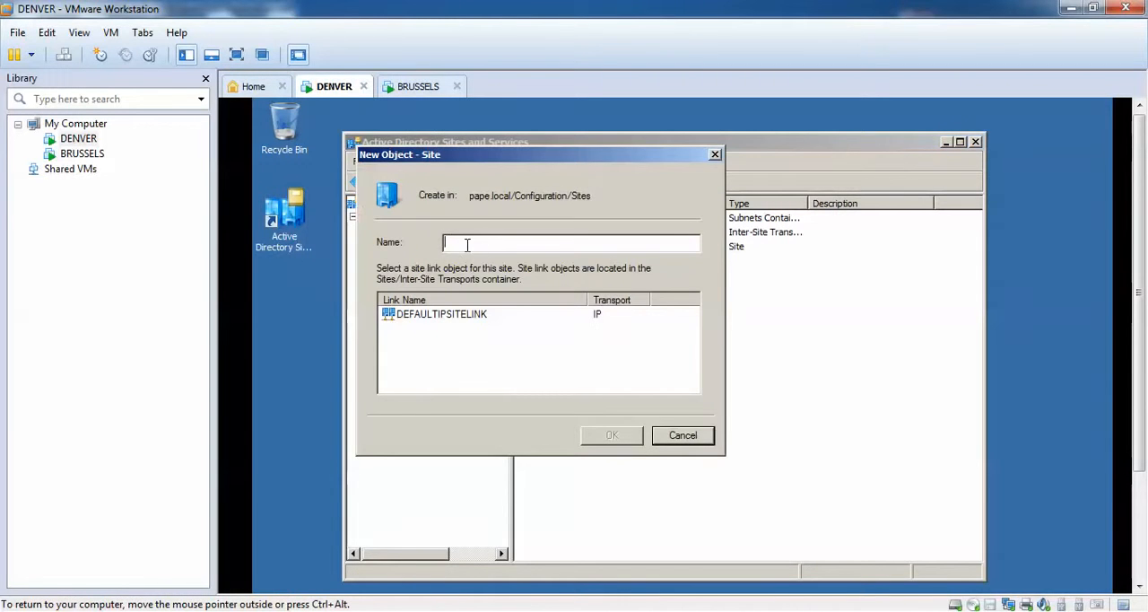
pyautogui.write('BRUSSELS')
pyautogui.click(470, 316)
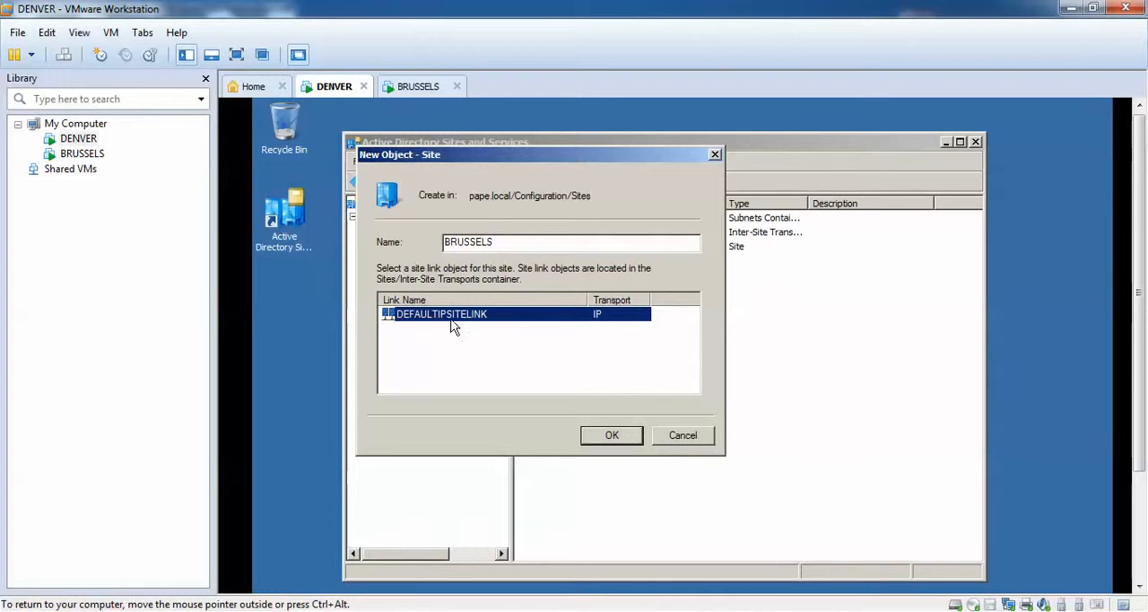
pyautogui.click(612, 436)
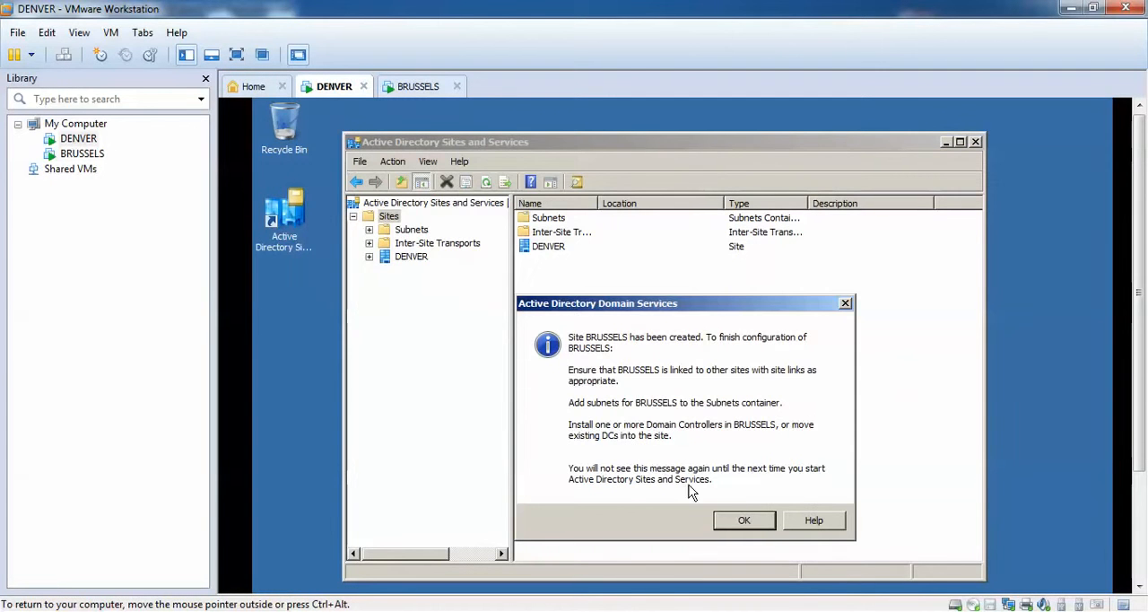
pyautogui.click(753, 518)
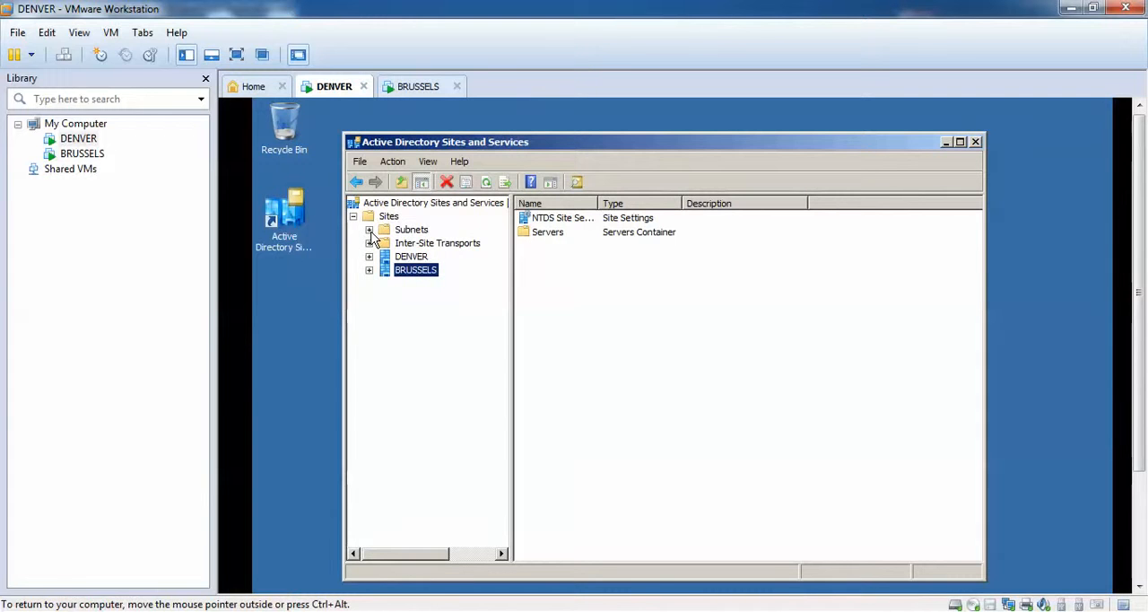
# Check the IP address of the BRUSSELS machine in its Server Manager, and return to the DENVER machine.
pyautogui.click(408, 87)
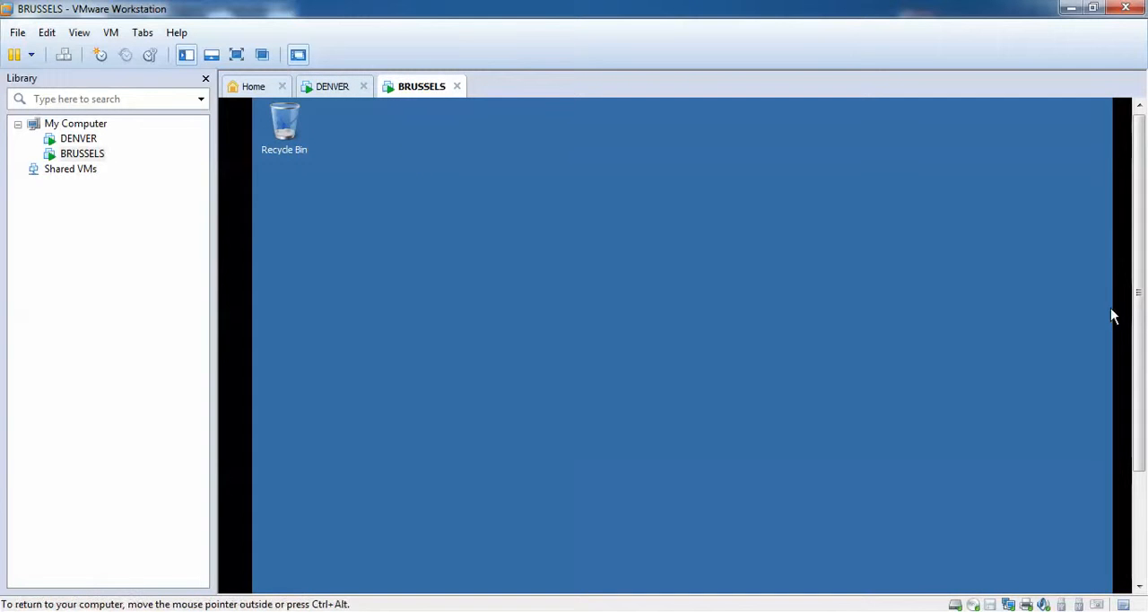
pyautogui.moveTo(1140, 310); pyautogui.dragTo(1140, 432)
pyautogui.click(336, 583)
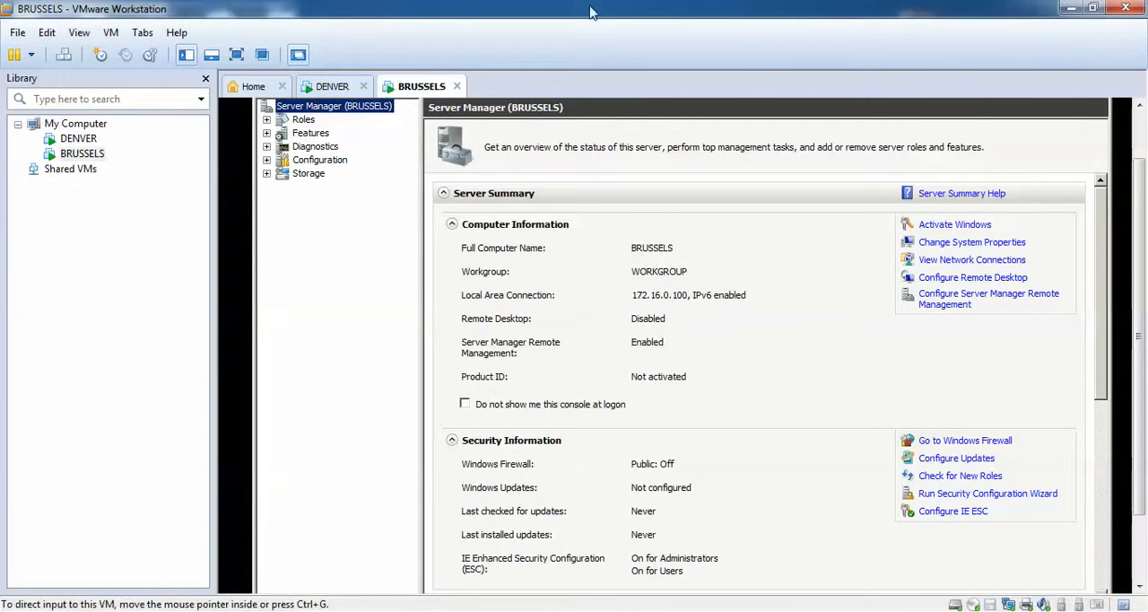
pyautogui.click(333, 88)
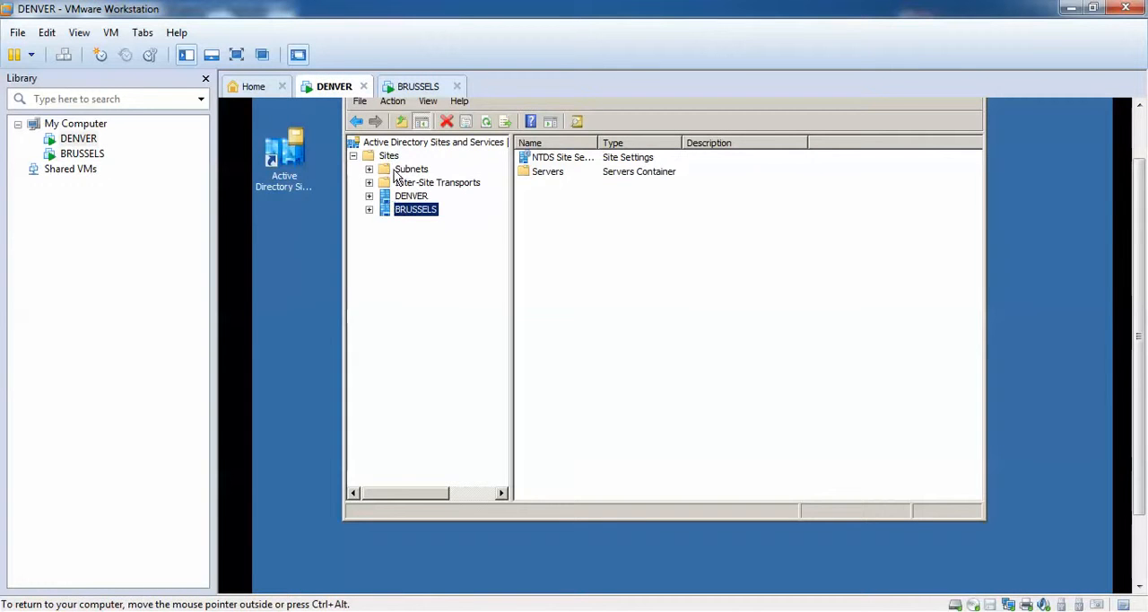
# Create a new subnet with prefix 172.16.0.0/16 assigned to the BRUSSELS site, and close the Active Directory Sites and Services console.
pyautogui.click(415, 170)
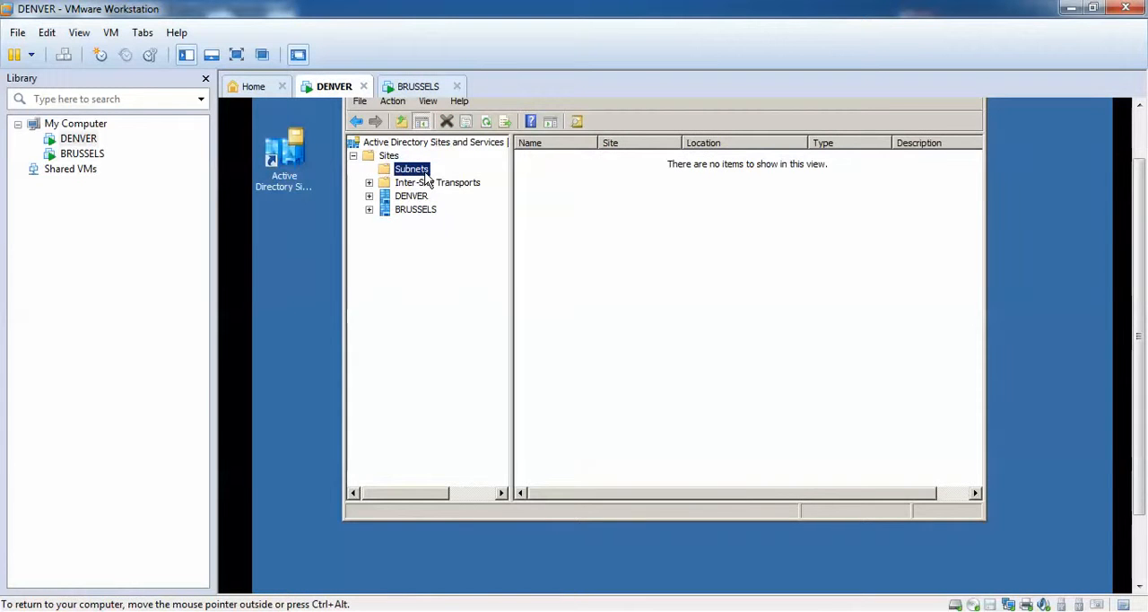
pyautogui.rightClick(426, 178)
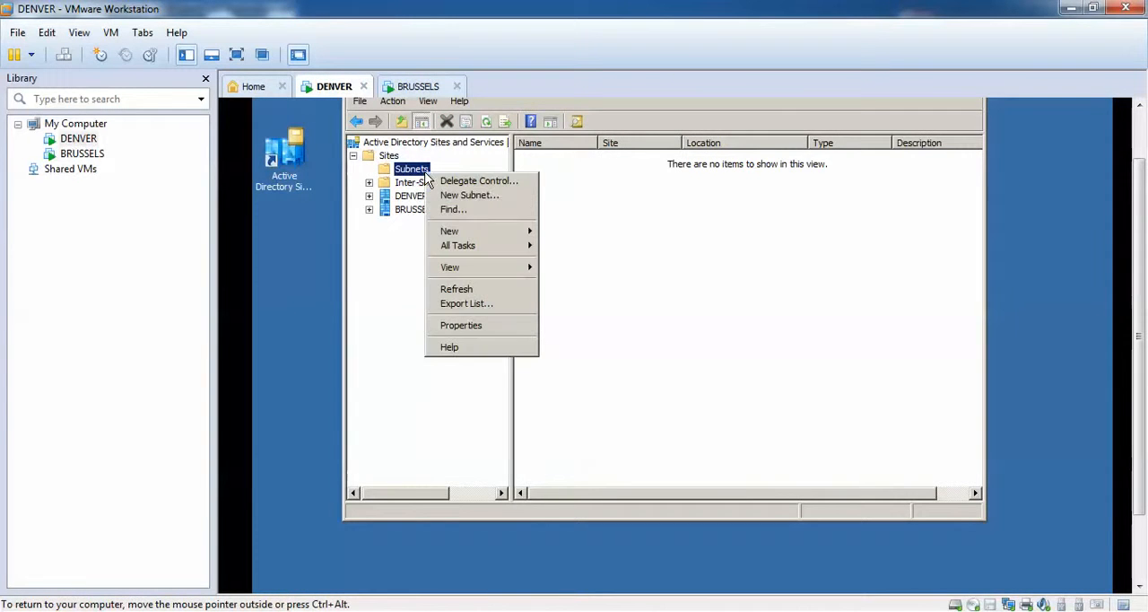
pyautogui.click(471, 194)
pyautogui.click(477, 303)
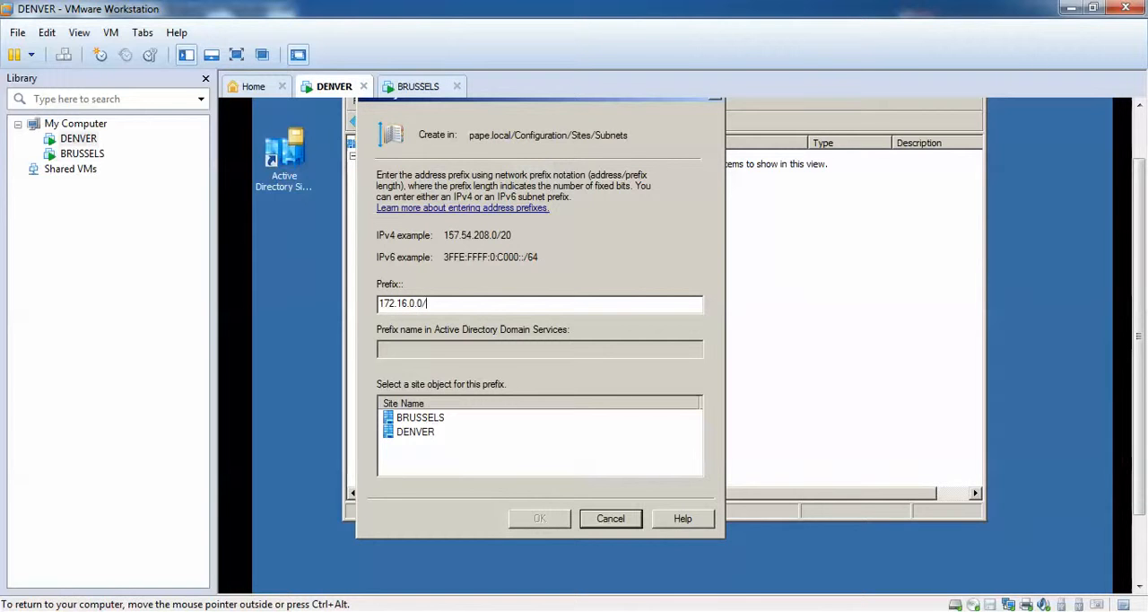
pyautogui.write('6')
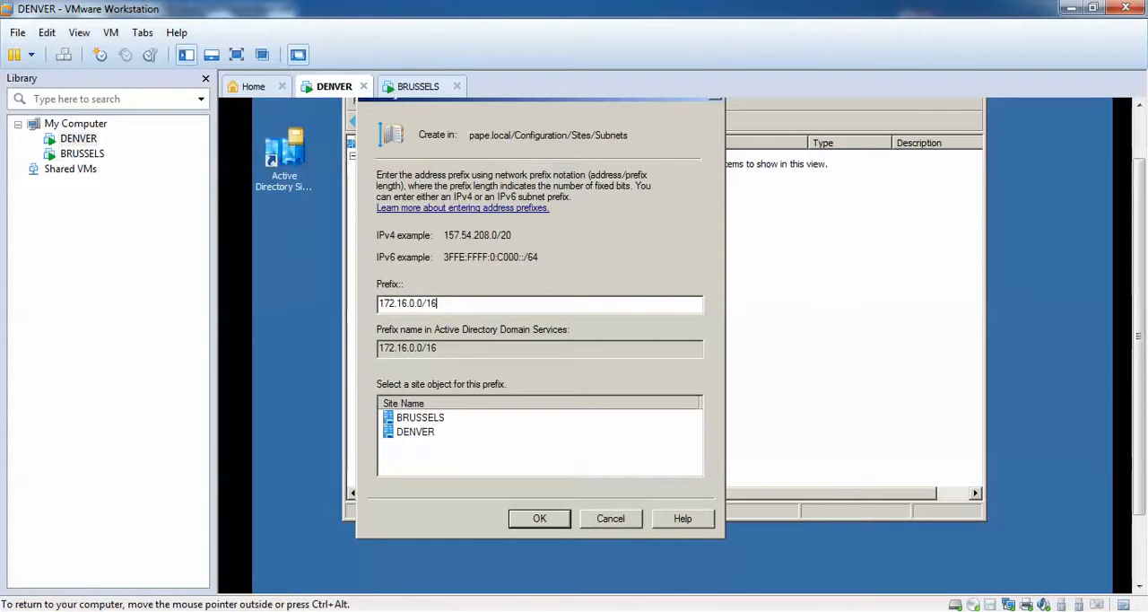
pyautogui.click(427, 418)
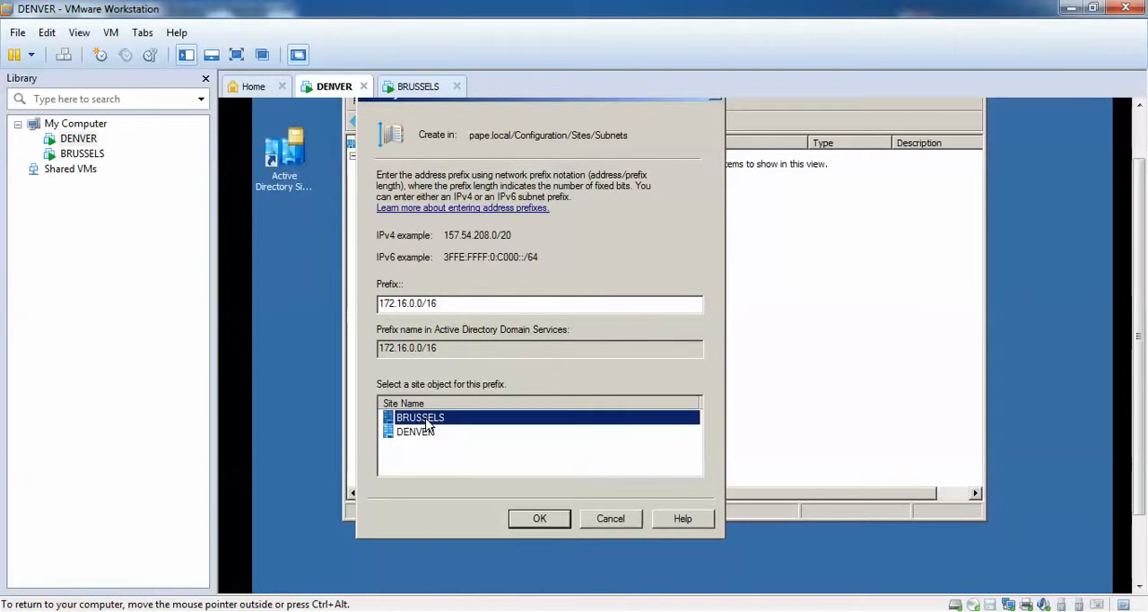
pyautogui.click(549, 518)
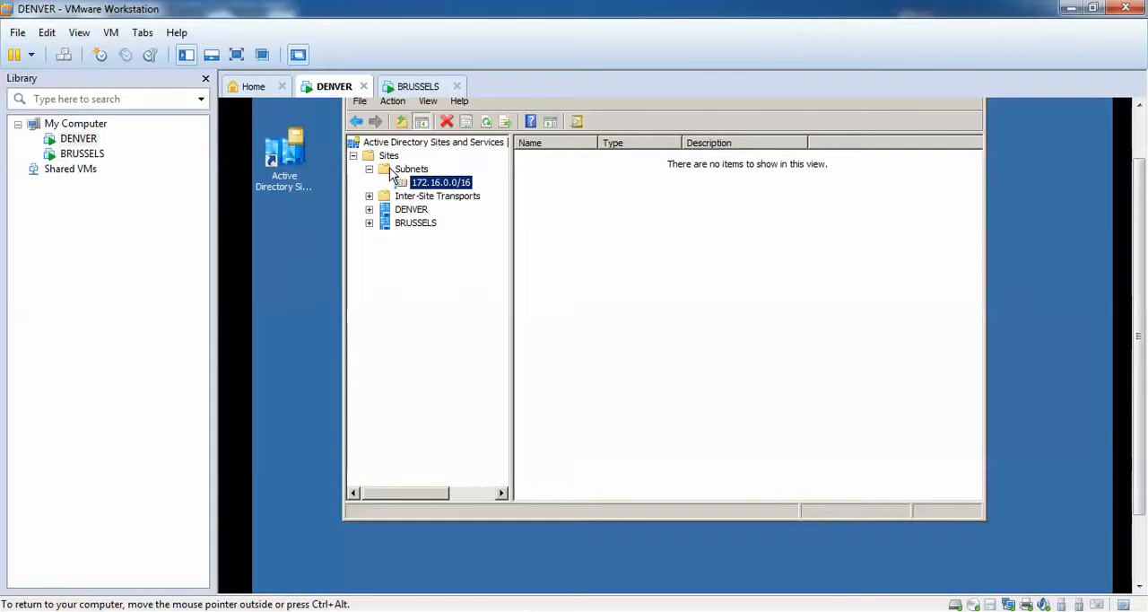
pyautogui.moveTo(1141, 320); pyautogui.dragTo(1141, 279)
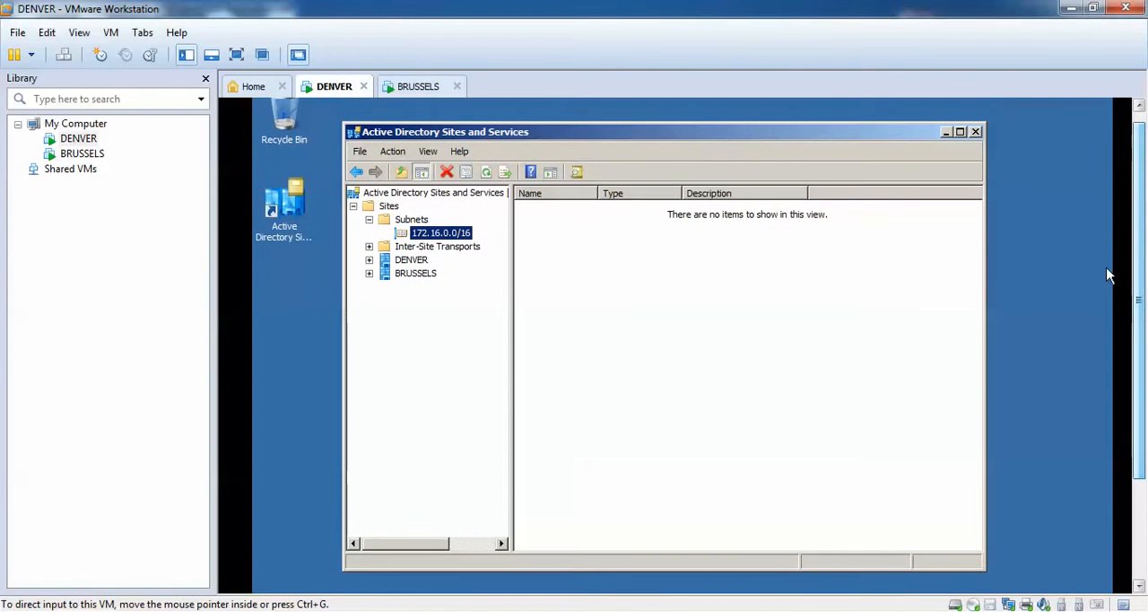
pyautogui.click(976, 132)
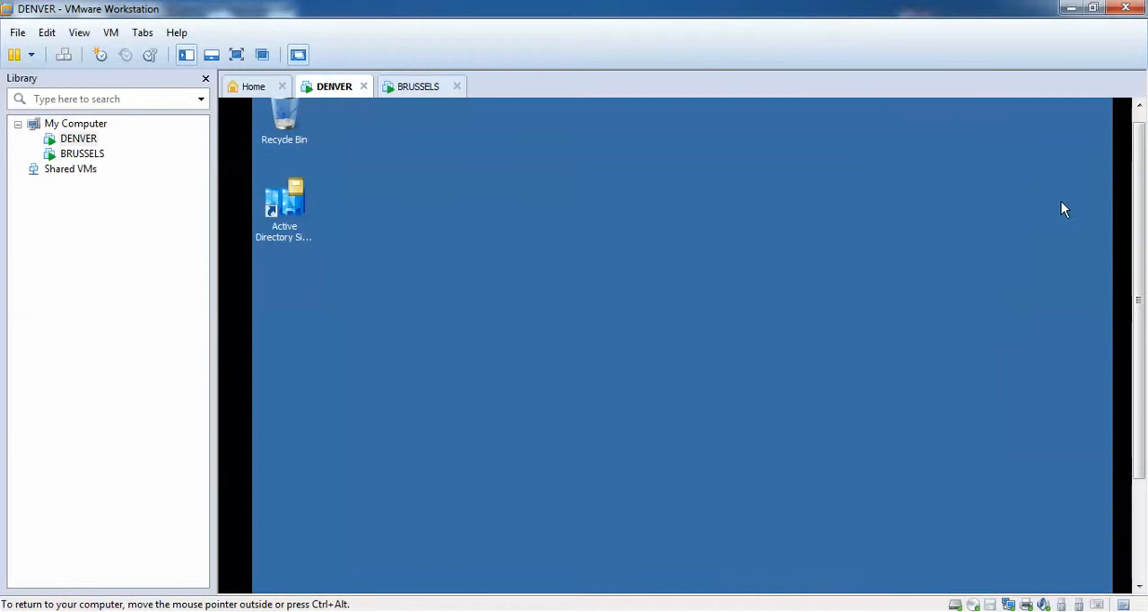
# Open a Command Prompt on DENVER and start ntdsutil in it.
pyautogui.moveTo(1144, 266); pyautogui.dragTo(1144, 366)
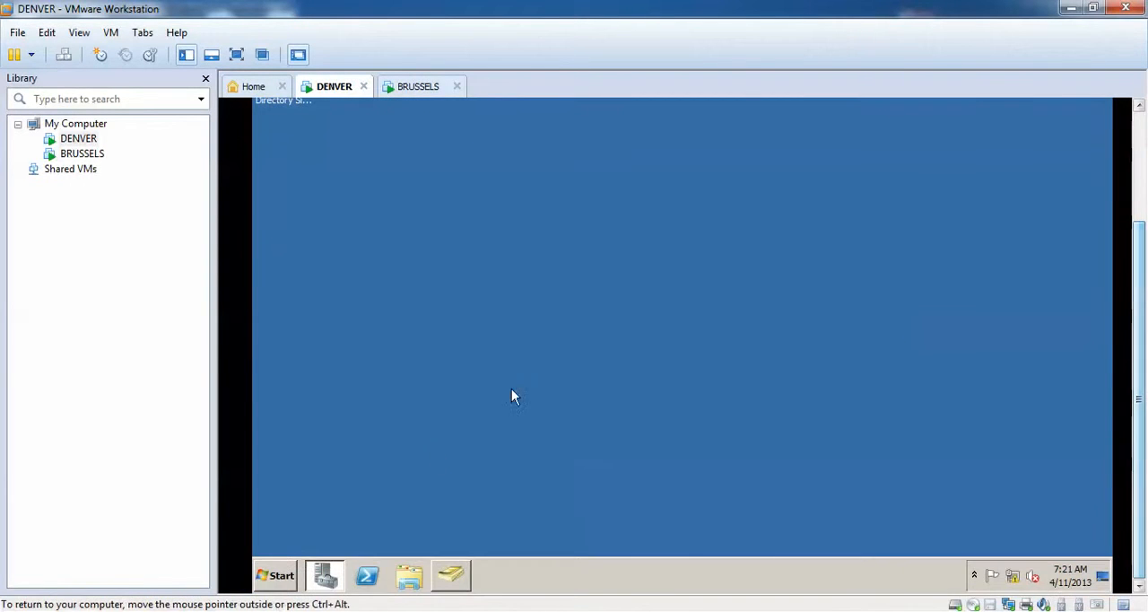
pyautogui.click(281, 576)
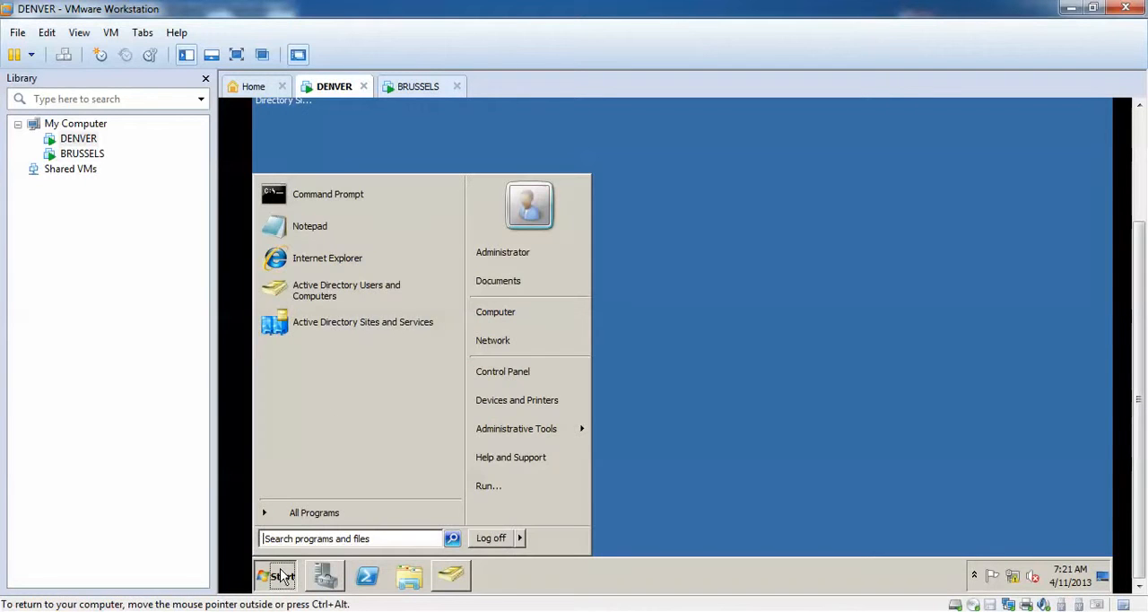
pyautogui.click(330, 199)
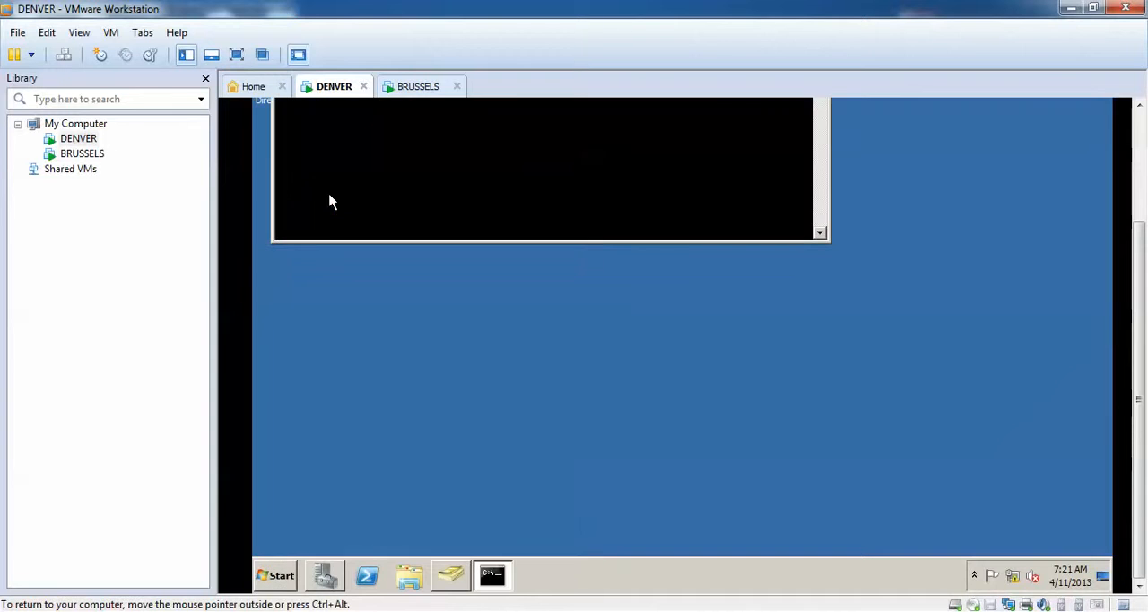
pyautogui.moveTo(1137, 246); pyautogui.dragTo(1140, 148)
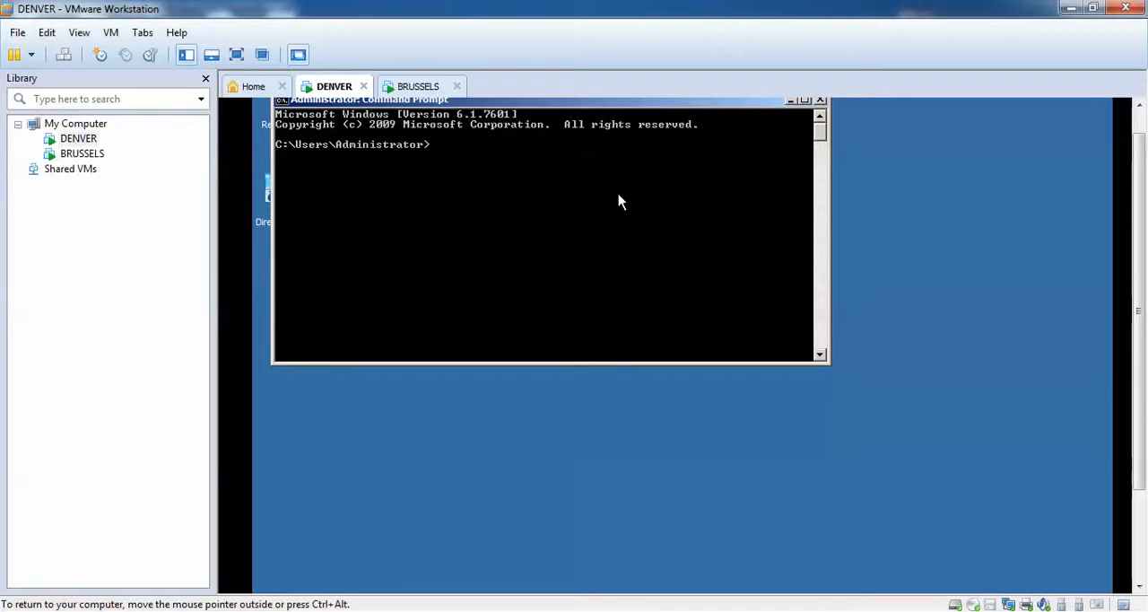
pyautogui.write('tdsutil')
pyautogui.press('Return')
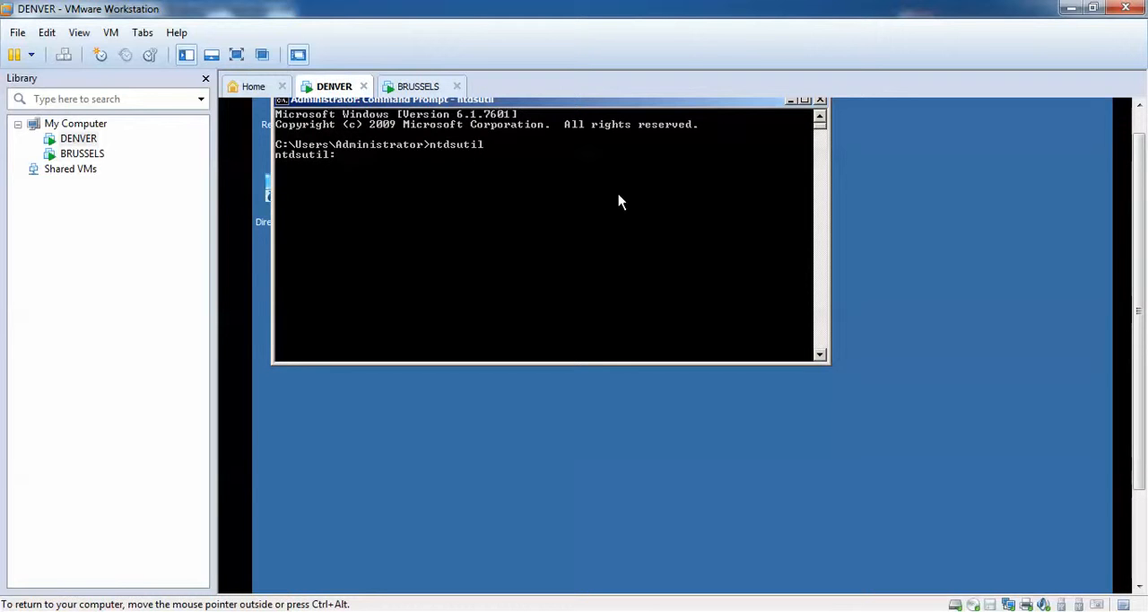
# Set the active ntdsutil instance with "act inst ntds" and enter the ifm context.
pyautogui.write('i')
pyautogui.press('BackSpace')
pyautogui.write('act inst ntds')
pyautogui.press('Return')
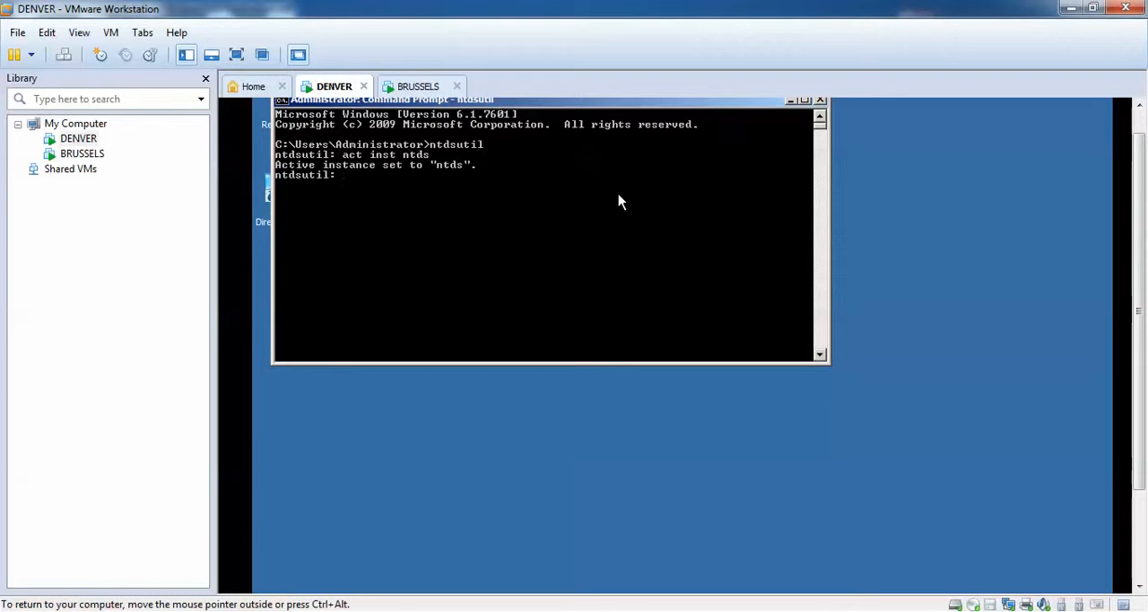
pyautogui.write('ifm')
pyautogui.press('Return')
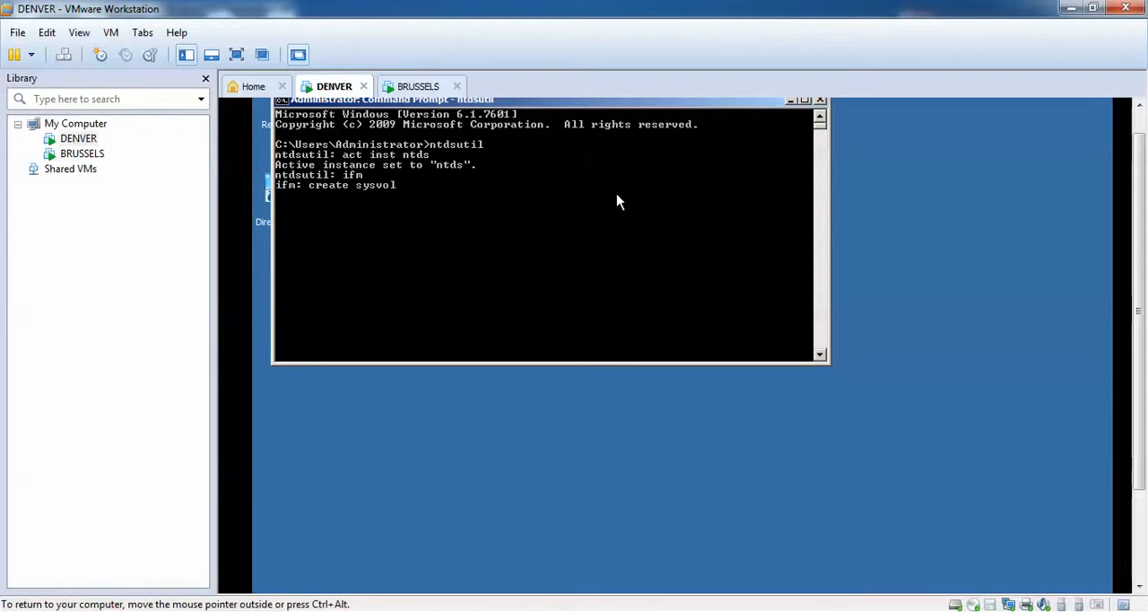
# Create full install-from-media files including SYSVOL in c:\database with "create sysvol full c:\database", and close the Command Prompt.
pyautogui.write('ull c')
pyautogui.write(':\\databs')
pyautogui.press('Return')
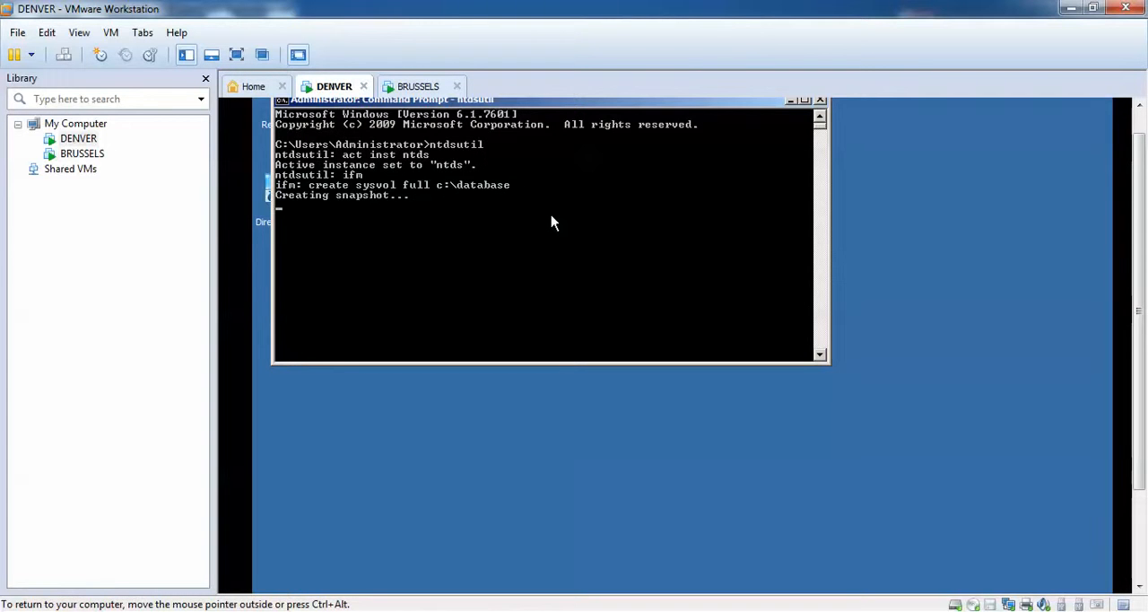
pyautogui.moveTo(1139, 244)
pyautogui.mouseDown()
pyautogui.moveTo(1137, 261)
pyautogui.moveTo(1136, 222)
pyautogui.moveTo(1134, 232)
pyautogui.mouseUp()
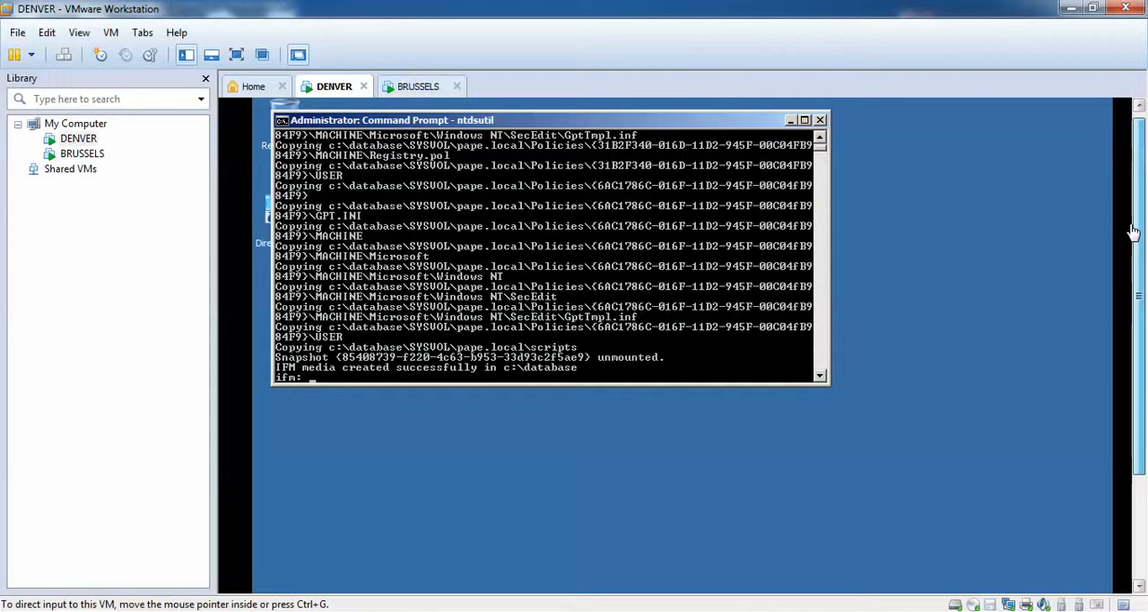
pyautogui.scroll(-3, 1133, 232)
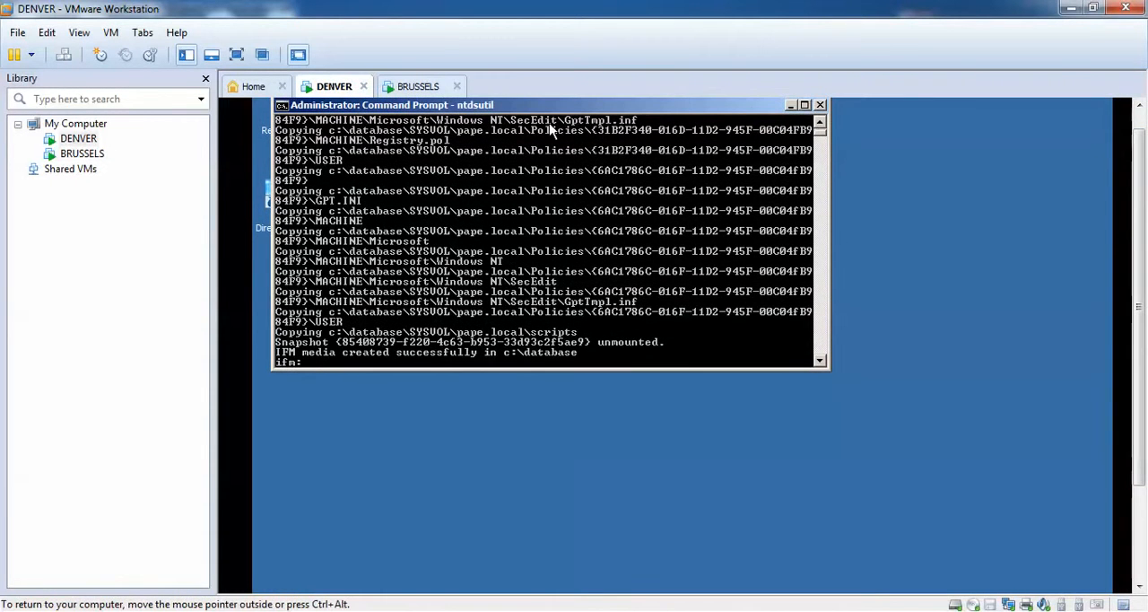
pyautogui.click(820, 105)
# Examine the contents of the database folder on DENVER's Local Disk (C:), and return to the drive's root.
pyautogui.scroll(-5, 1117, 212)
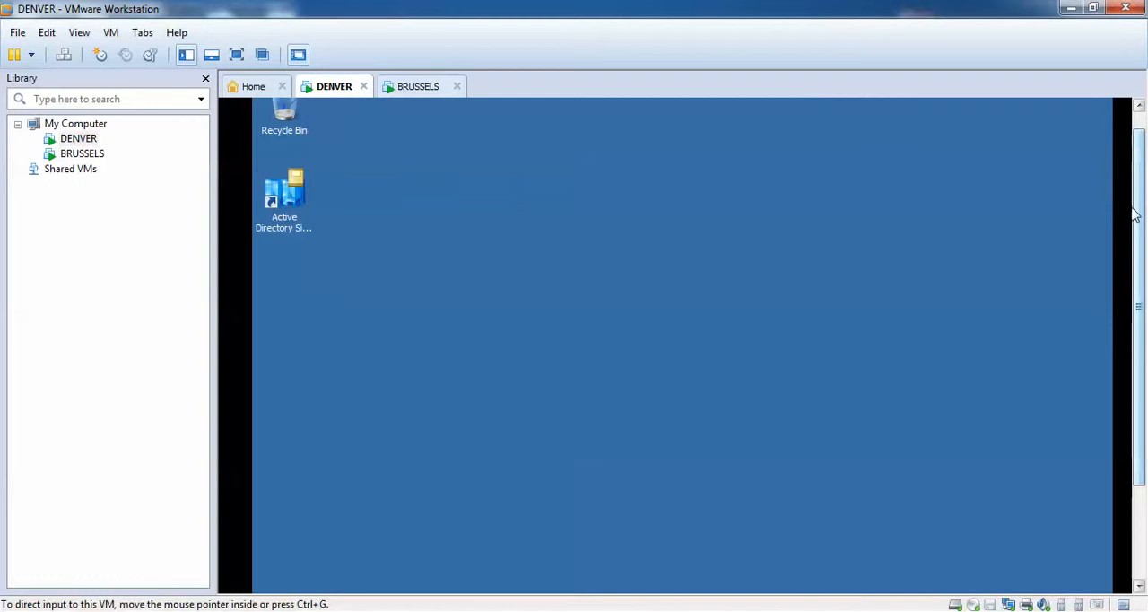
pyautogui.click(269, 579)
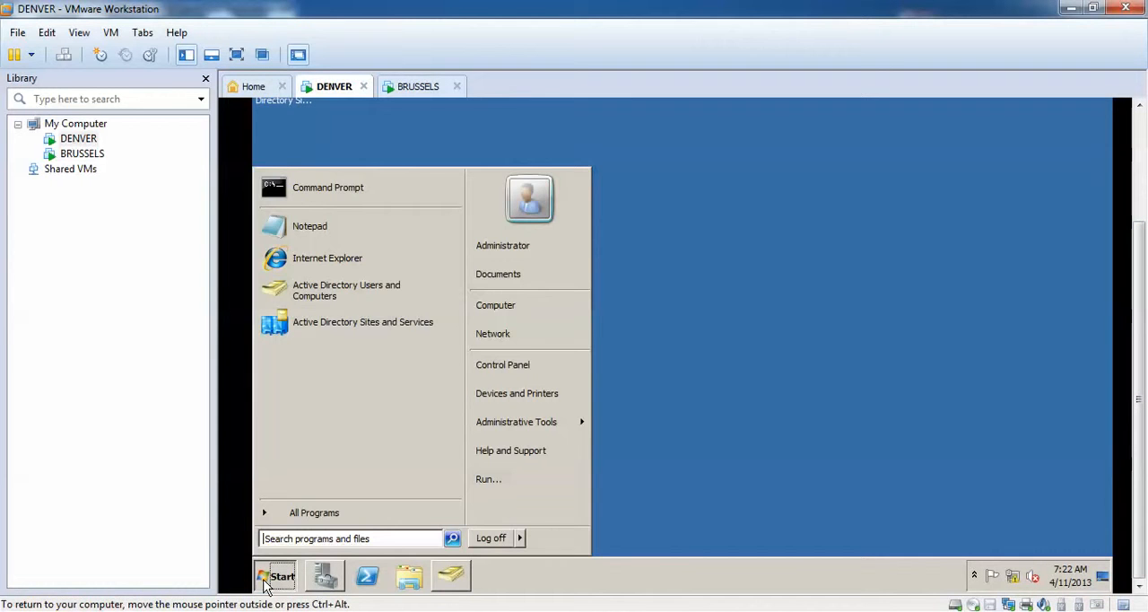
pyautogui.click(523, 311)
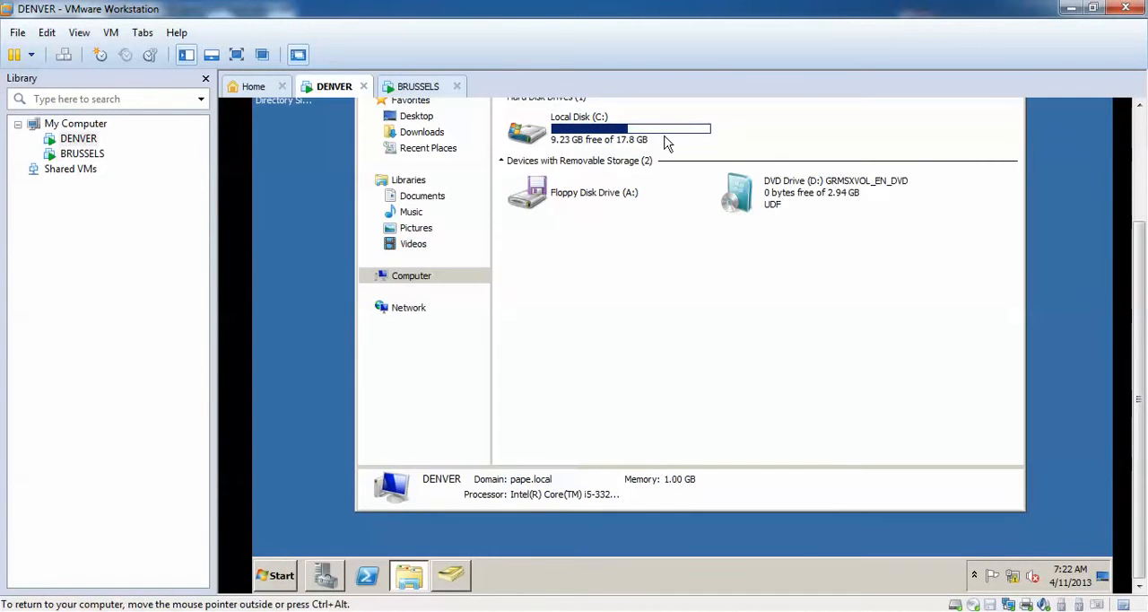
pyautogui.doubleClick(628, 143)
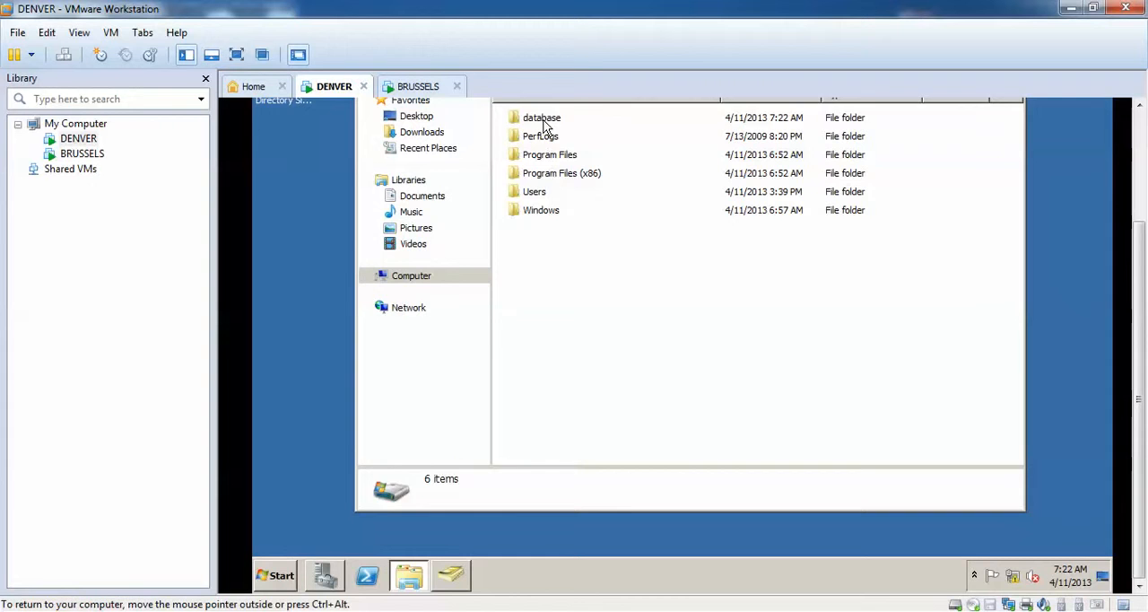
pyautogui.click(542, 117)
pyautogui.scroll(3, 1100, 192)
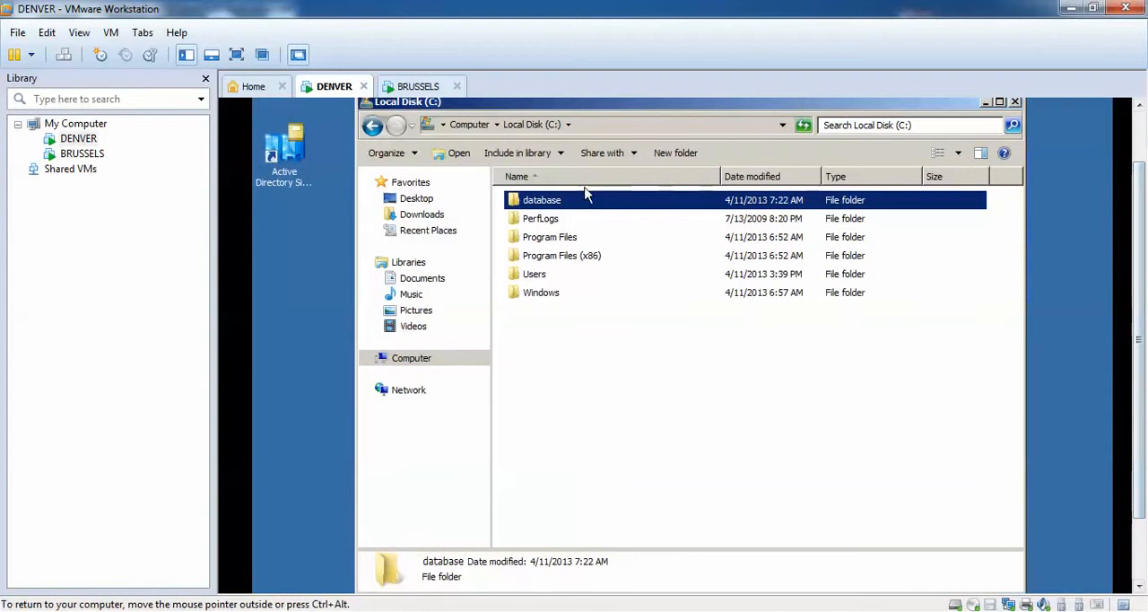
pyautogui.doubleClick(559, 207)
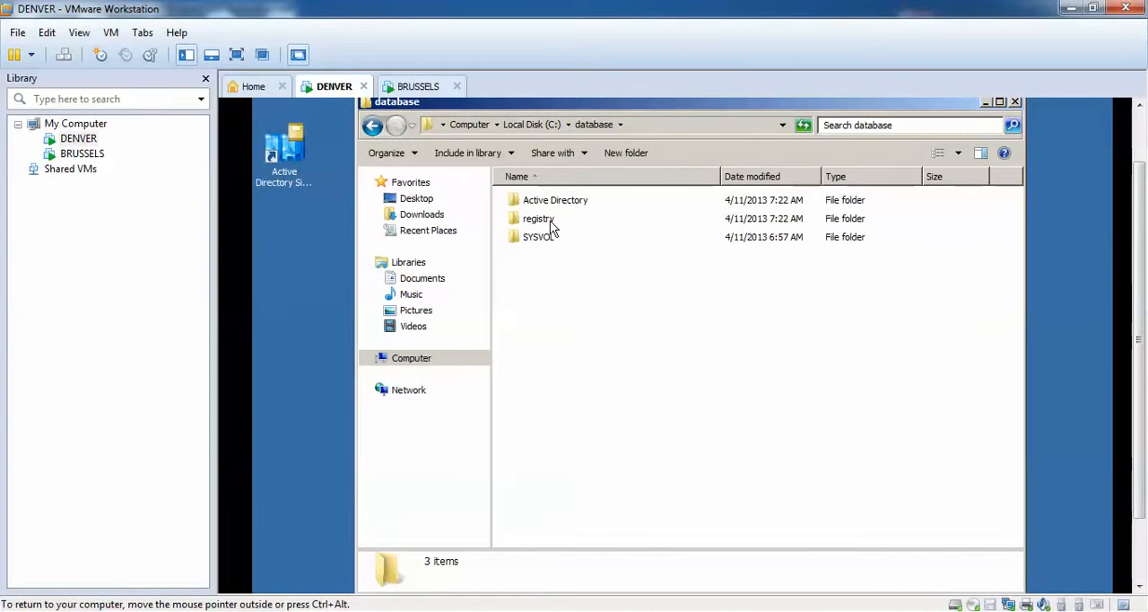
pyautogui.click(372, 127)
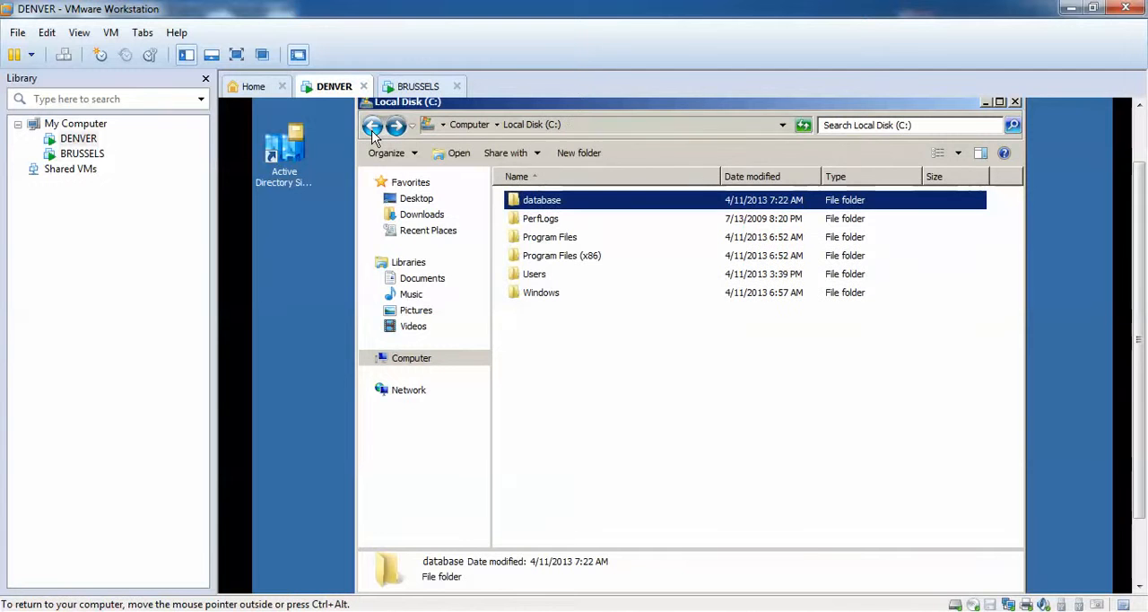
# Open the File Sharing settings of the database folder from its properties.
pyautogui.rightClick(564, 207)
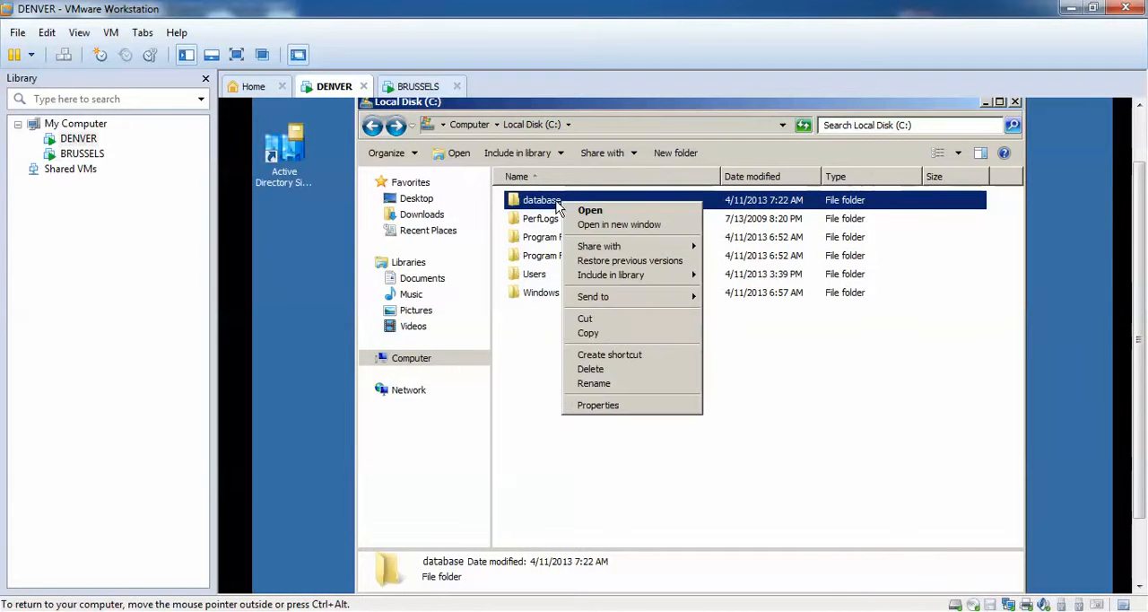
pyautogui.click(612, 405)
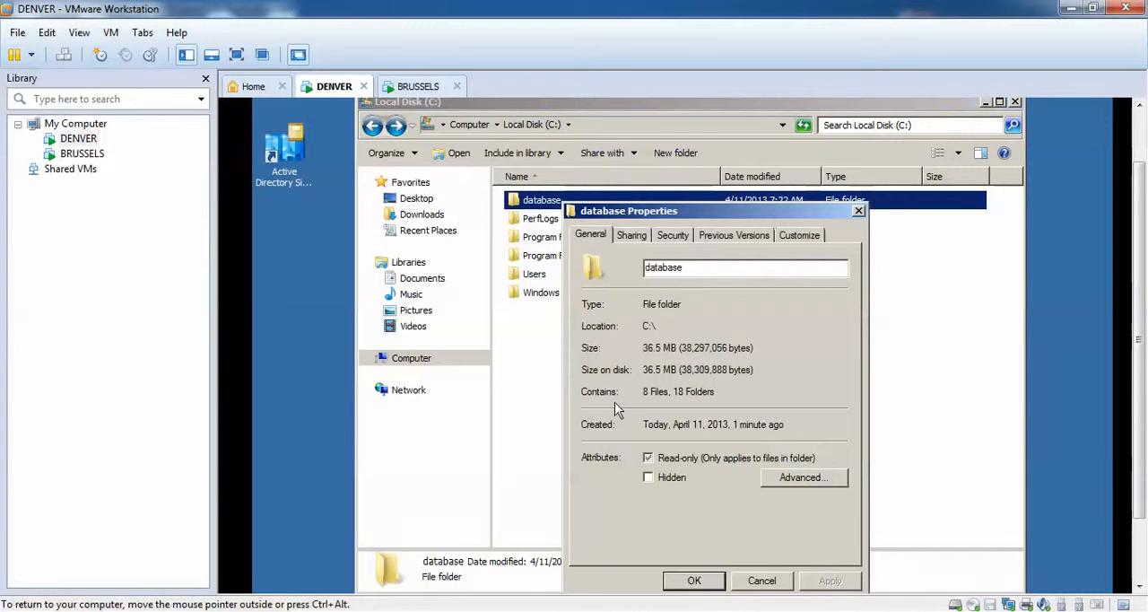
pyautogui.click(640, 236)
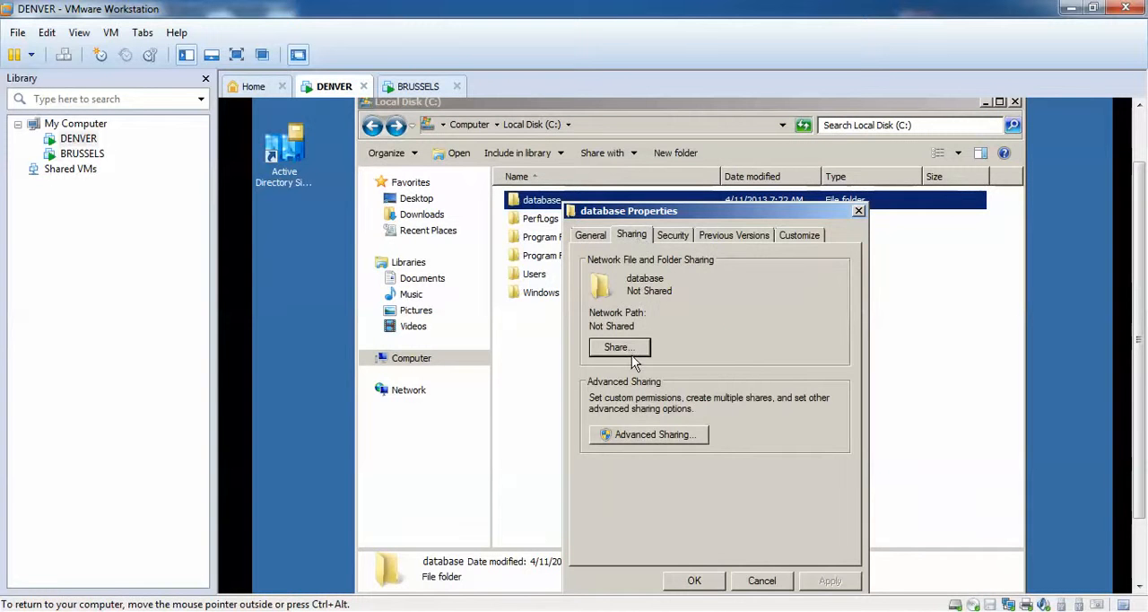
pyautogui.click(619, 348)
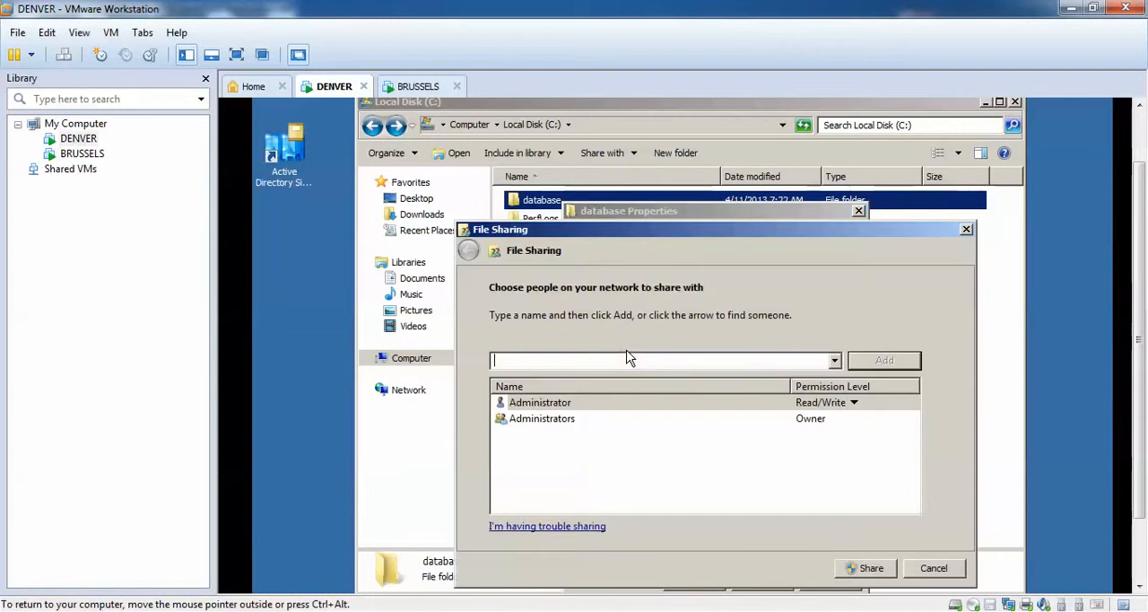
# Share the database folder with Everyone at Read/Write permission, and close the folder's properties and the Local Disk (C:) window.
pyautogui.click(834, 361)
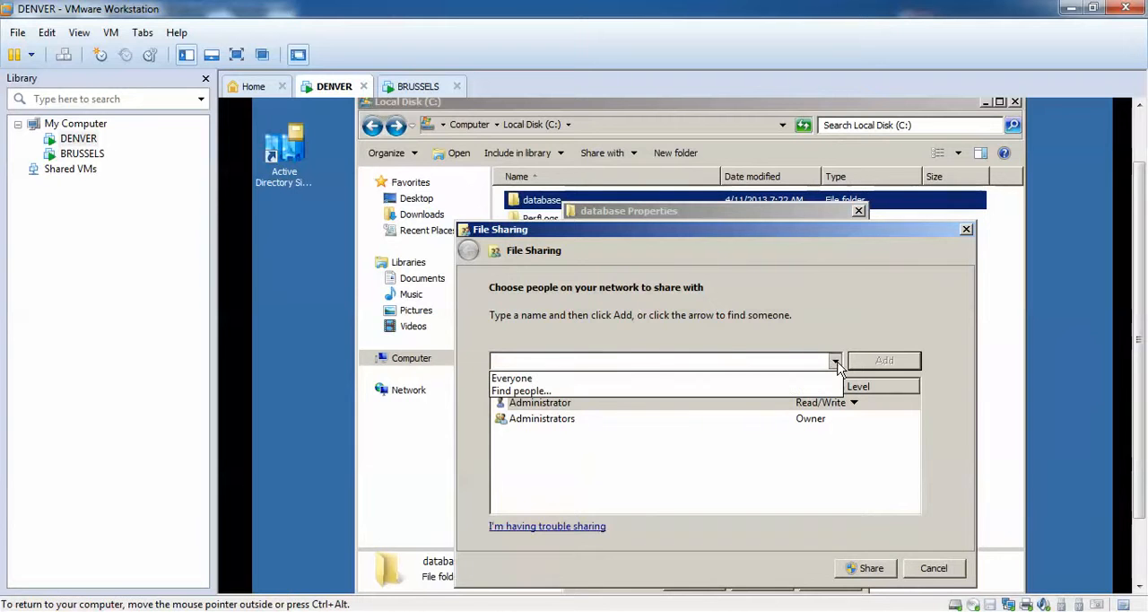
pyautogui.click(778, 379)
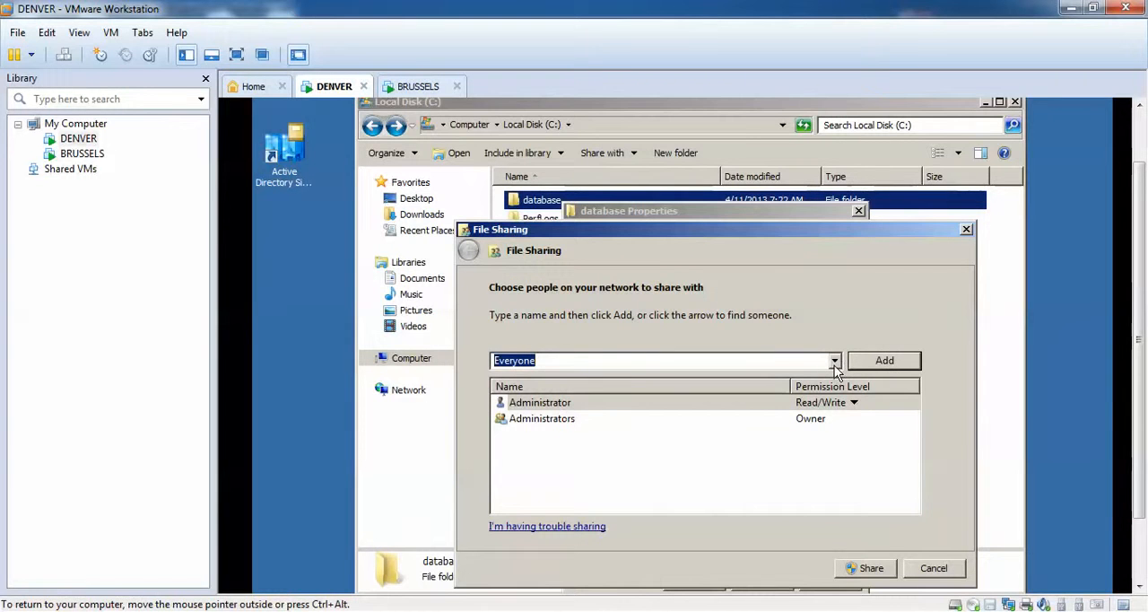
pyautogui.click(882, 373)
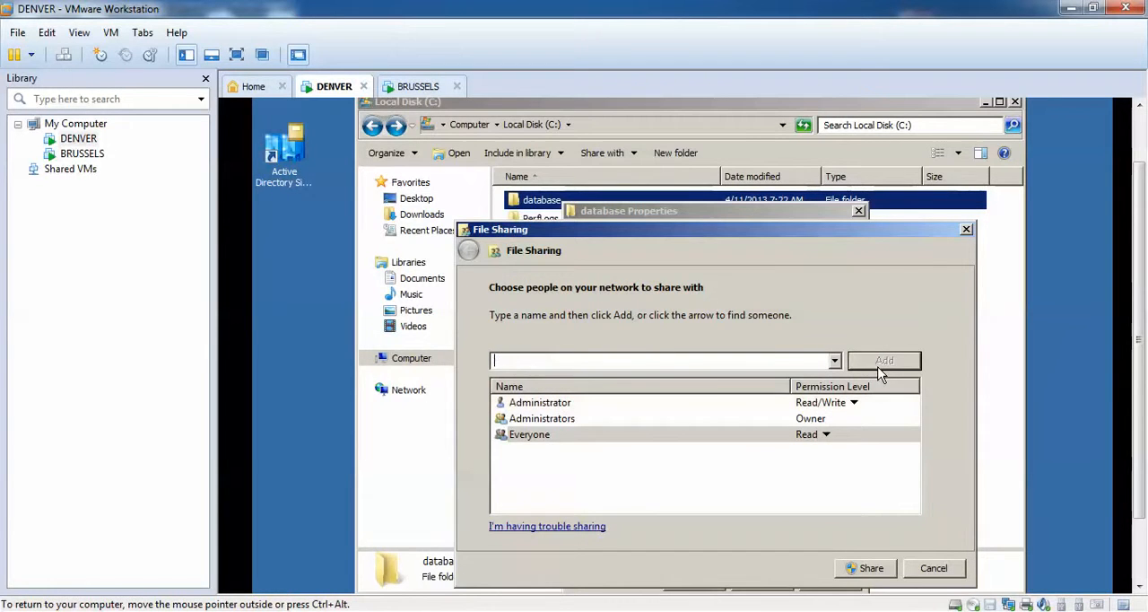
pyautogui.click(826, 434)
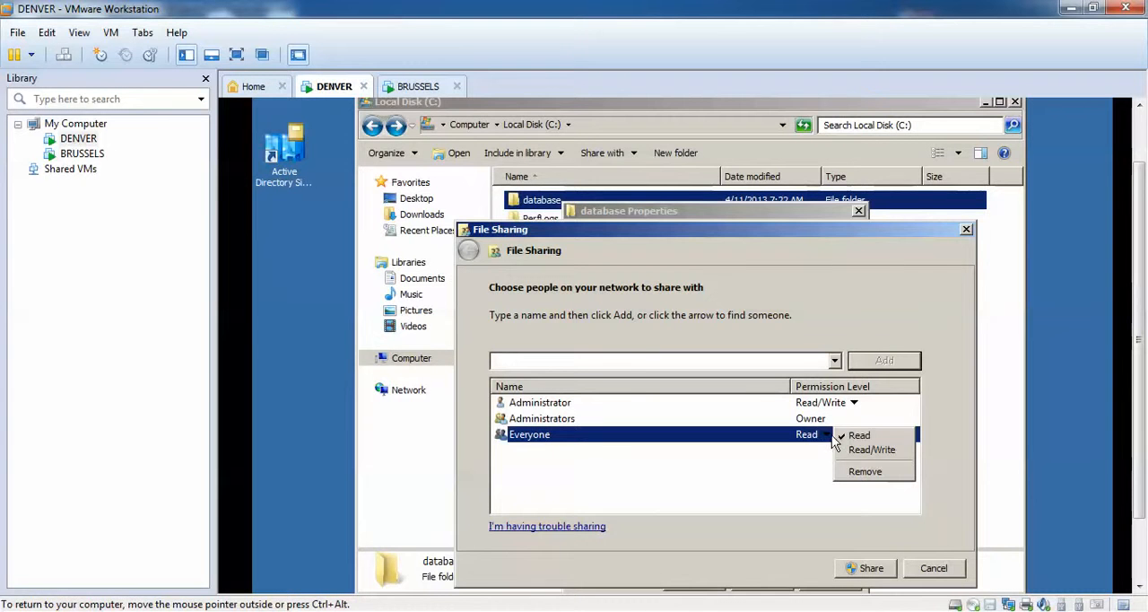
pyautogui.click(863, 453)
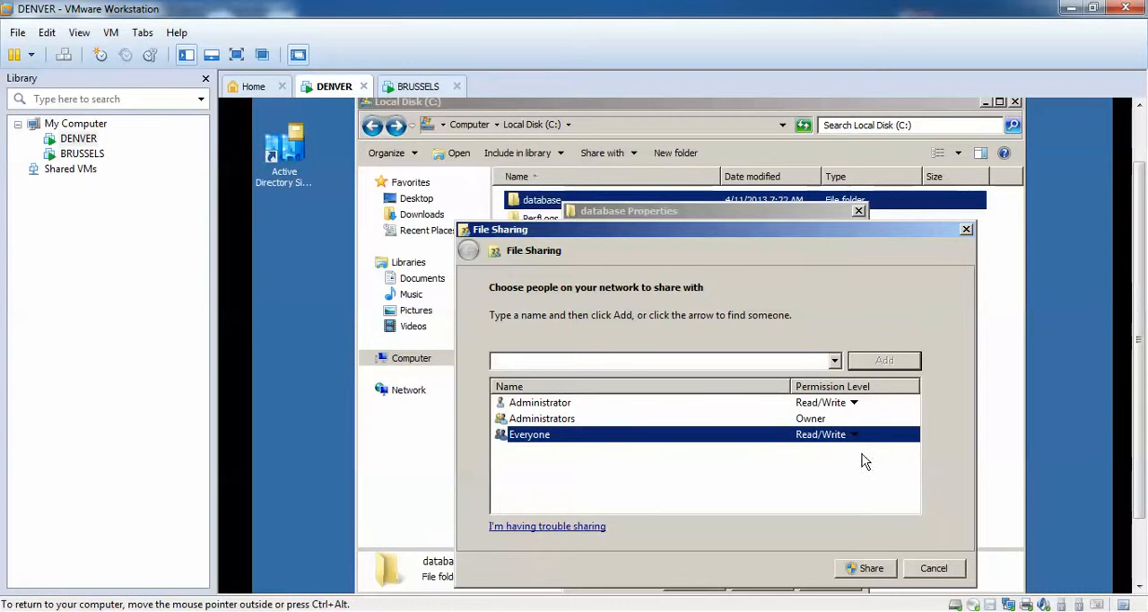
pyautogui.click(870, 568)
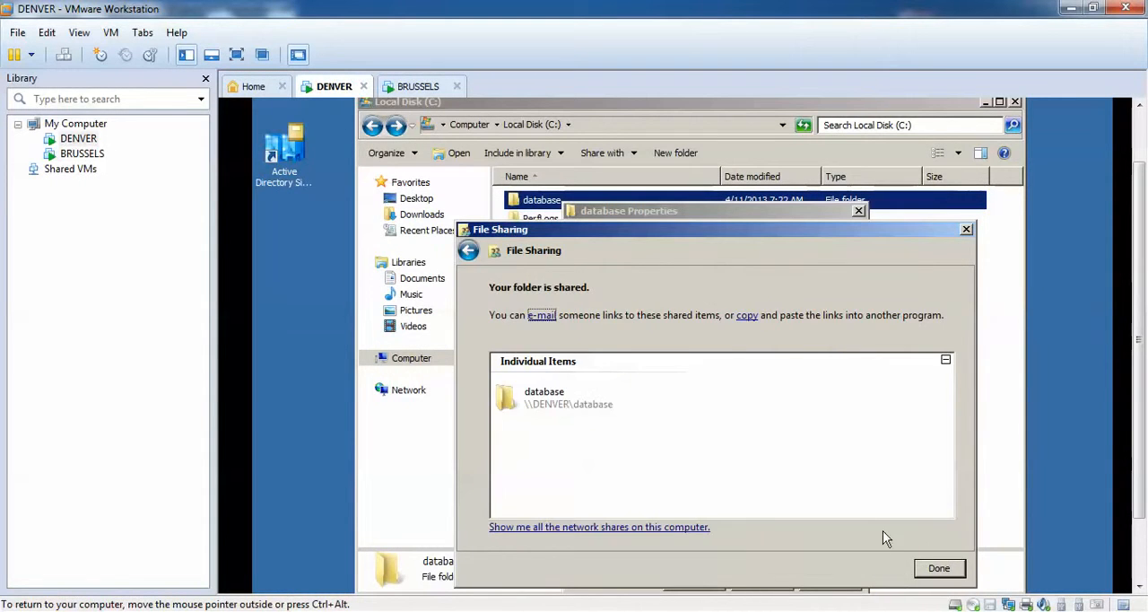
pyautogui.click(939, 567)
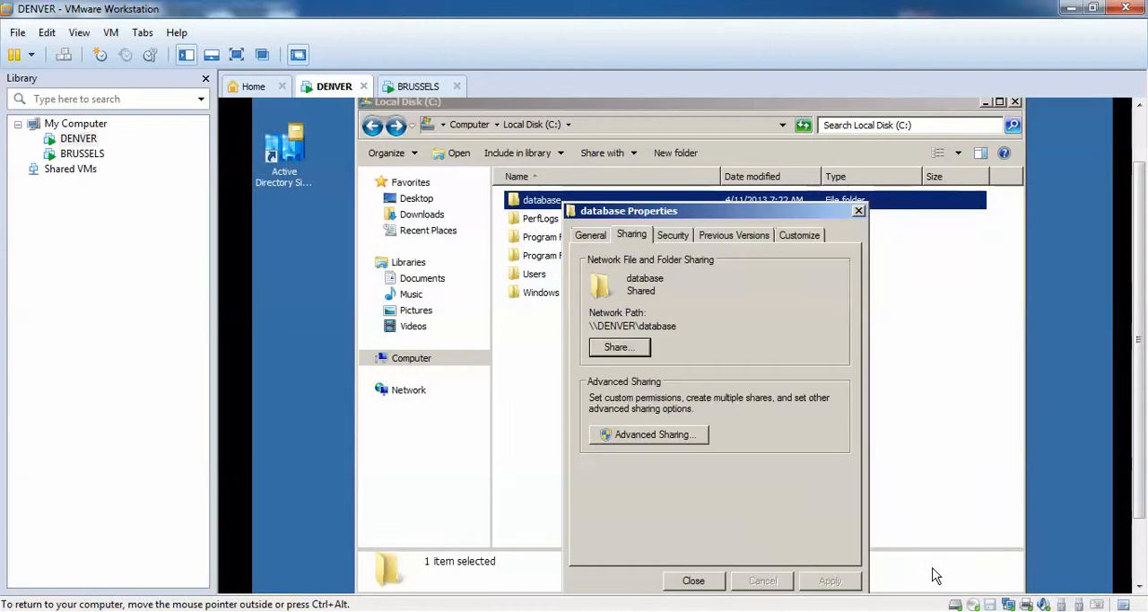
pyautogui.click(696, 581)
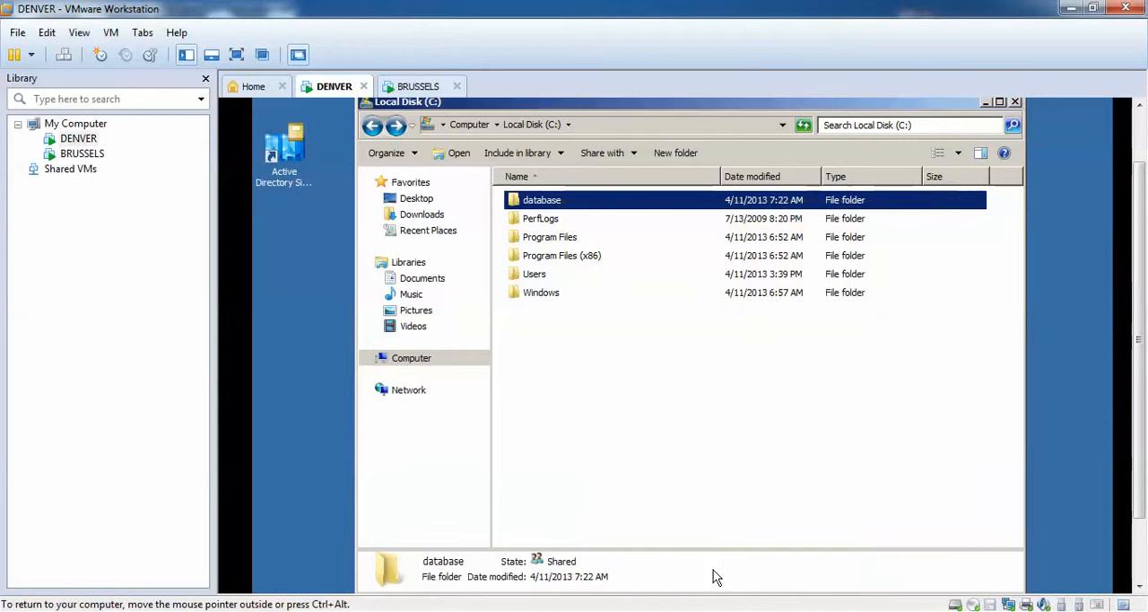
pyautogui.click(1015, 103)
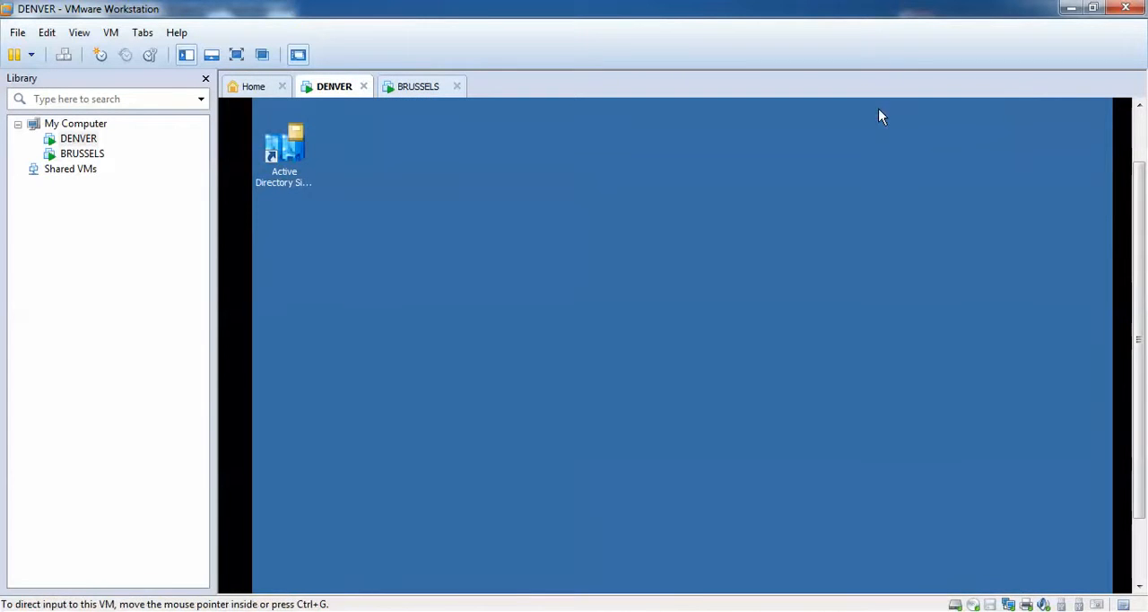
# Switch to the BRUSSELS machine and open its Local Disk (C:).
pyautogui.moveTo(1140, 183); pyautogui.dragTo(1140, 290)
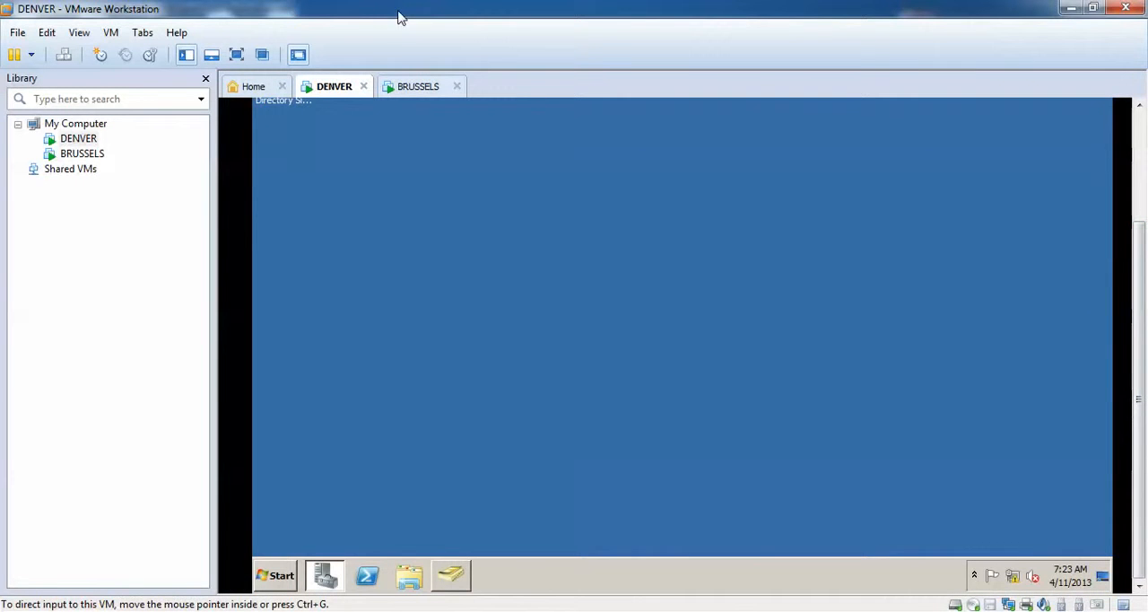
pyautogui.click(409, 90)
pyautogui.scroll(3, 1145, 195)
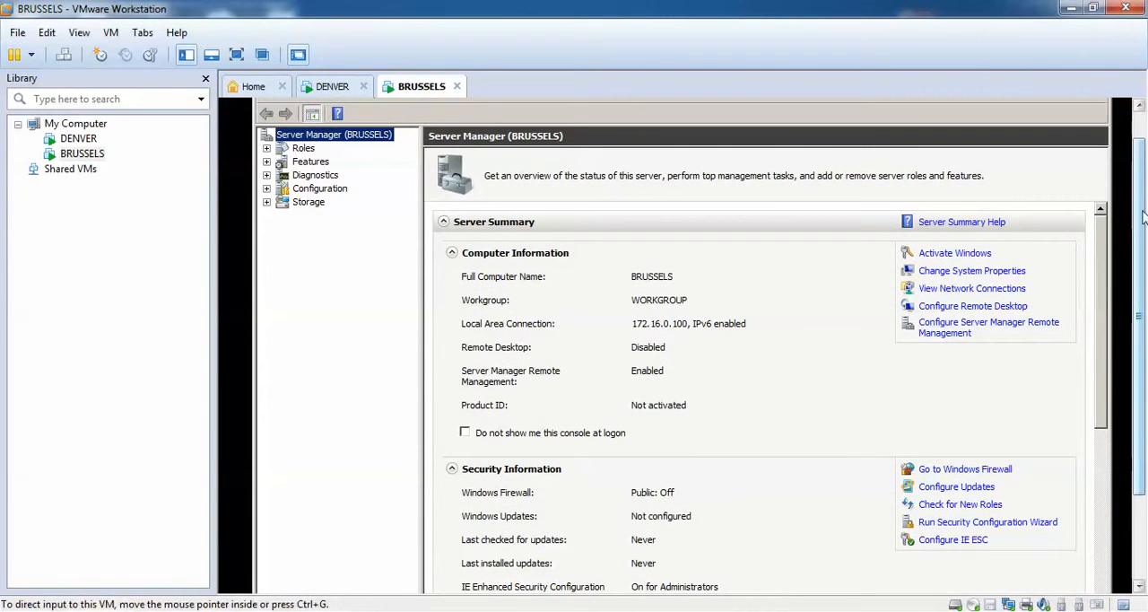
pyautogui.scroll(-3, 1145, 216)
pyautogui.click(278, 576)
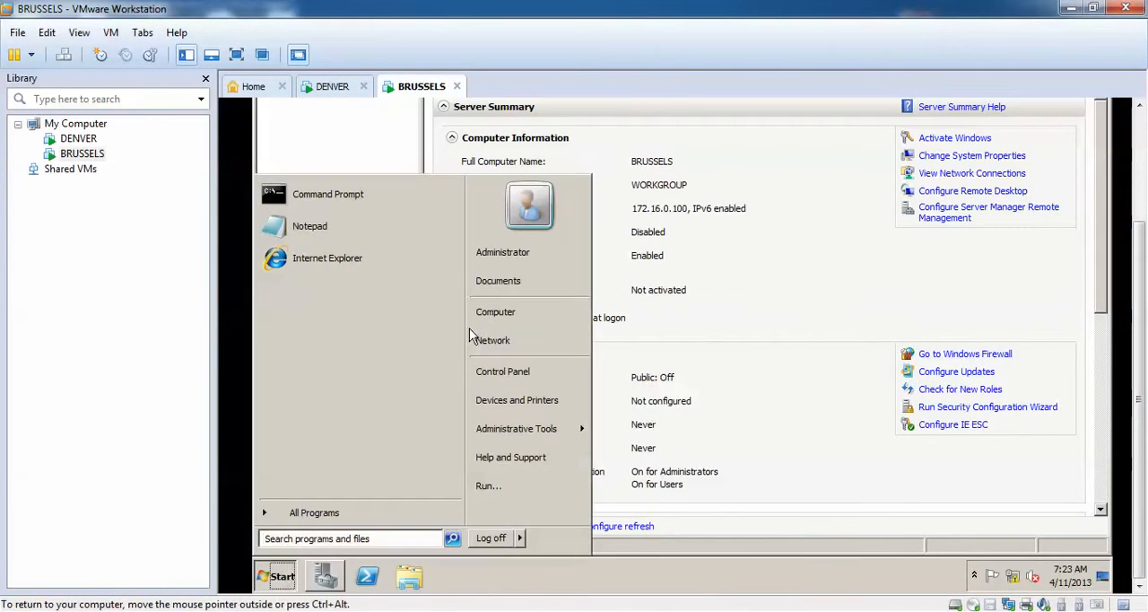
pyautogui.click(507, 316)
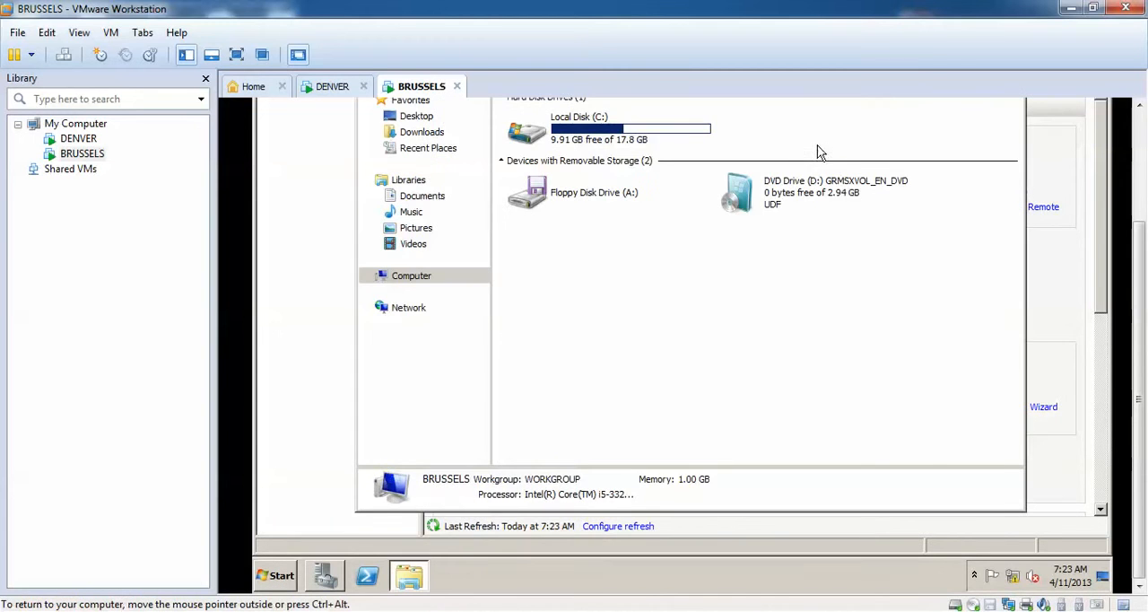
pyautogui.doubleClick(618, 137)
# Create a new folder named "data" in the root of Local Disk (C:) on BRUSSELS.
pyautogui.moveTo(1137, 228); pyautogui.dragTo(1138, 151)
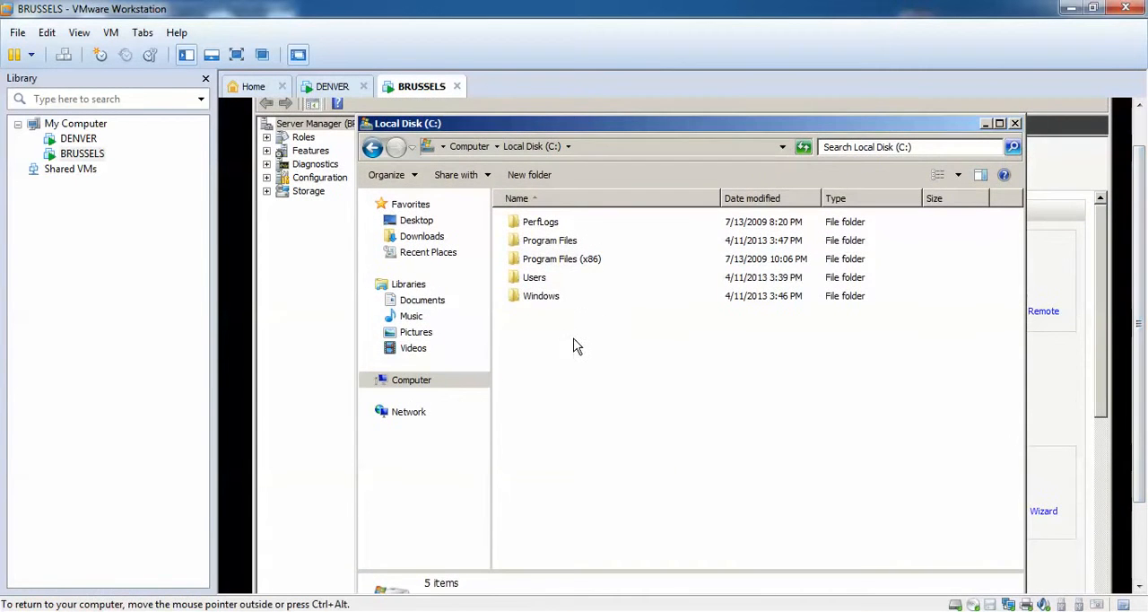
pyautogui.rightClick(576, 346)
pyautogui.moveTo(639, 470)
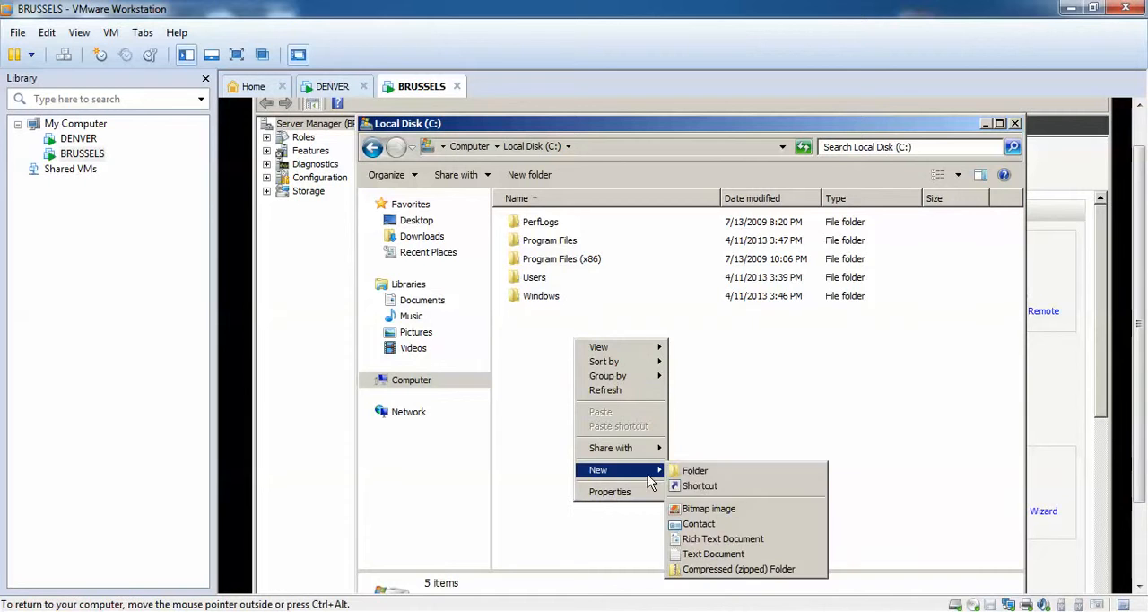
pyautogui.click(696, 471)
pyautogui.write('data')
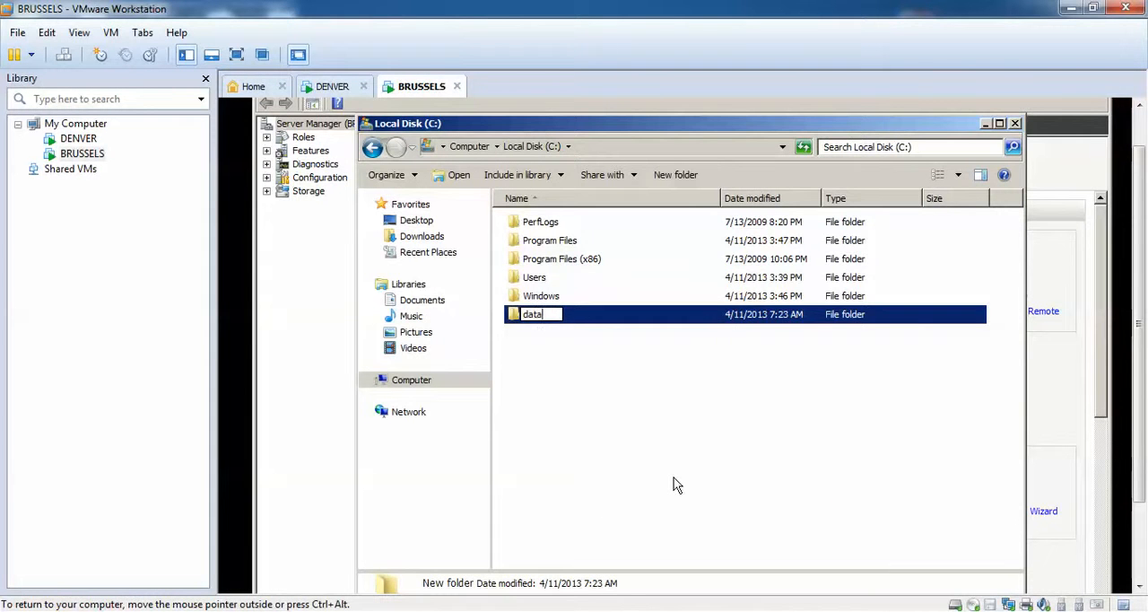
pyautogui.click(671, 479)
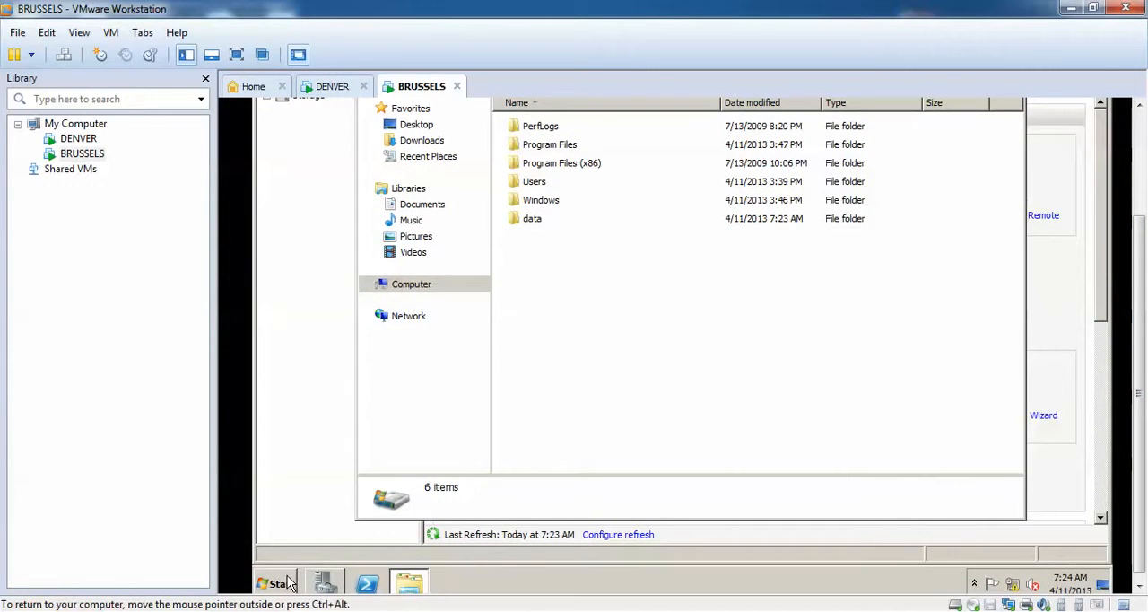
# Open DENVER's shared database folder from BRUSSELS through the network path \\192.168.0.100\.
pyautogui.click(290, 584)
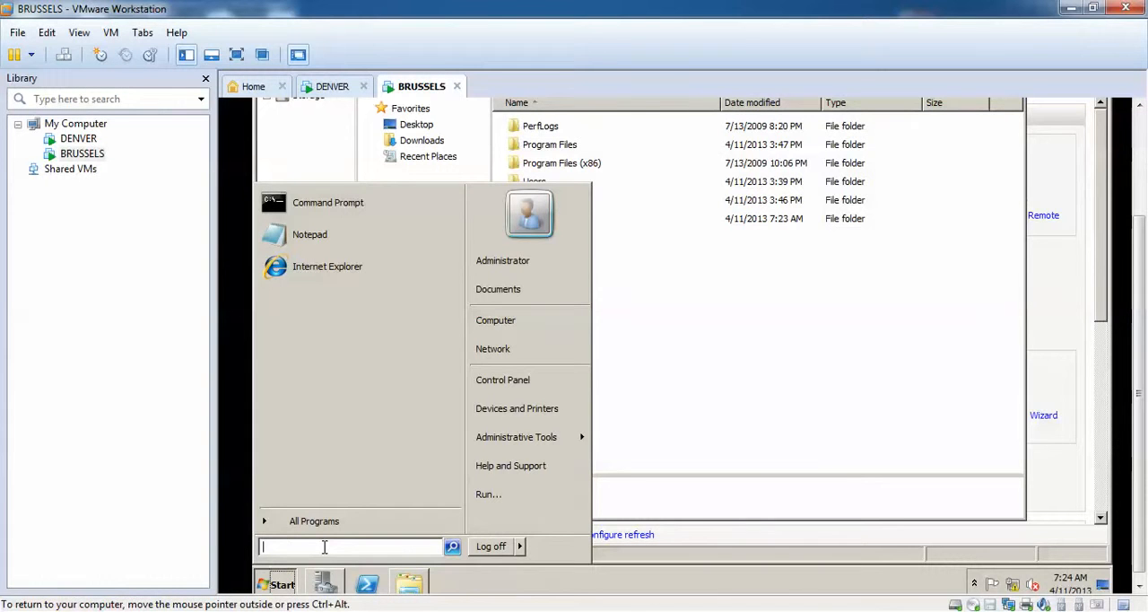
pyautogui.write('\\\\')
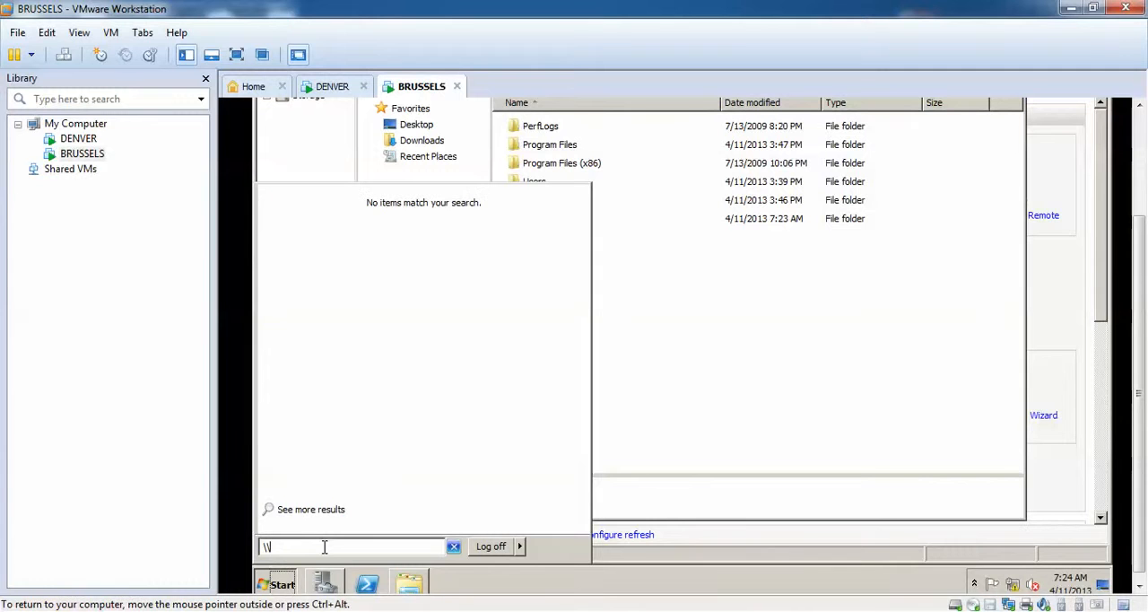
pyautogui.write('192.168.0.100\\')
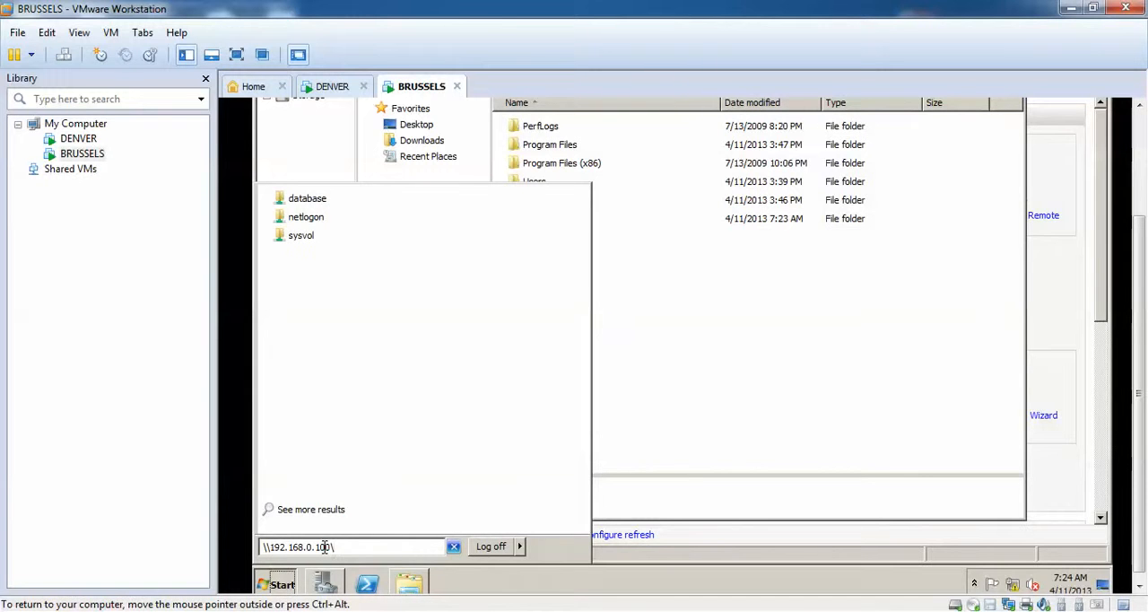
pyautogui.click(323, 205)
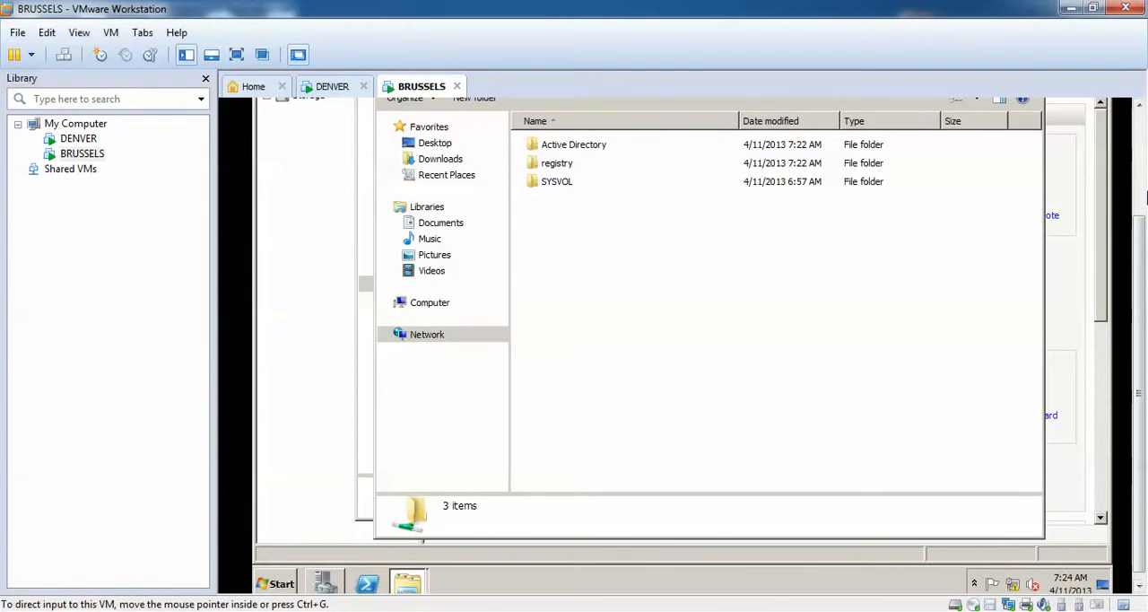
# Copy the Active Directory, registry and SYSVOL folders from DENVER's database share into C:\data on BRUSSELS.
pyautogui.scroll(3, 1141, 197)
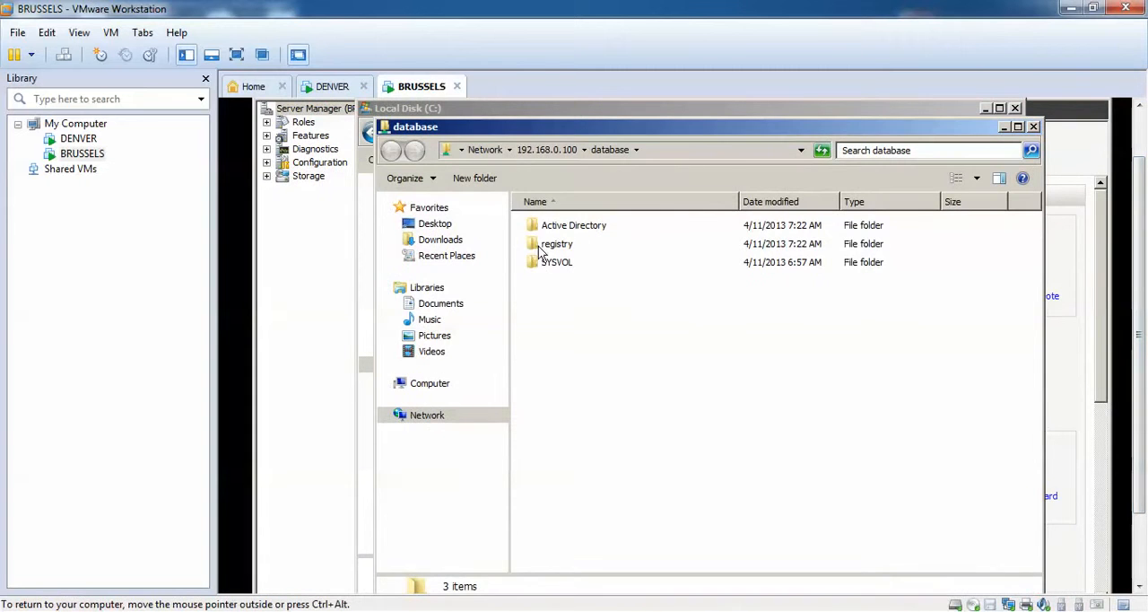
pyautogui.moveTo(671, 305); pyautogui.dragTo(551, 230)
pyautogui.rightClick(549, 228)
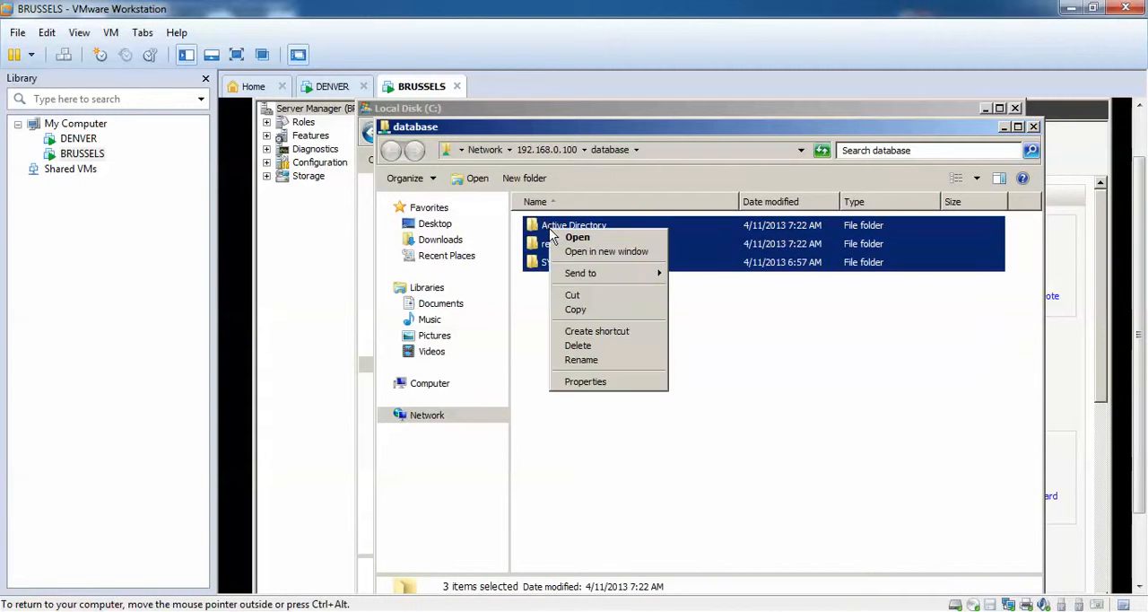
pyautogui.click(605, 311)
pyautogui.click(485, 111)
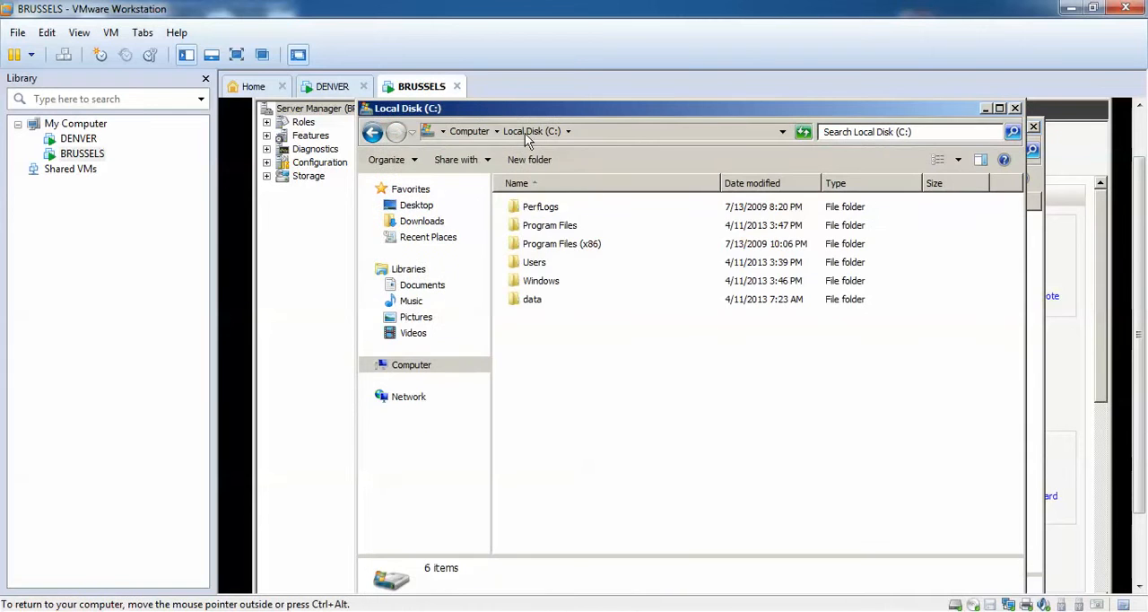
pyautogui.doubleClick(538, 305)
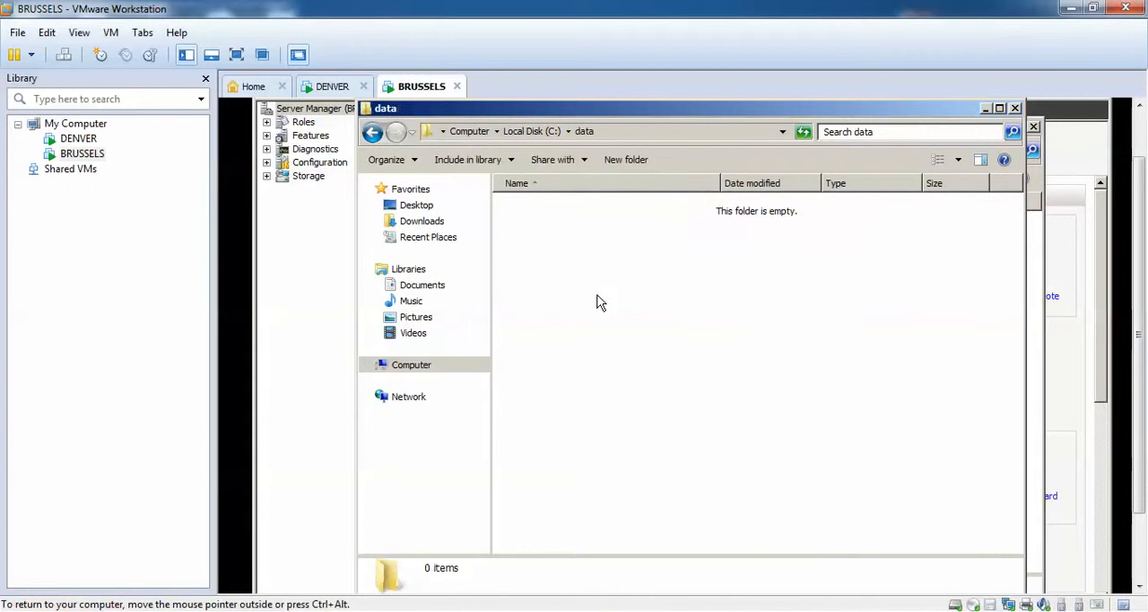
pyautogui.rightClick(634, 280)
pyautogui.click(697, 375)
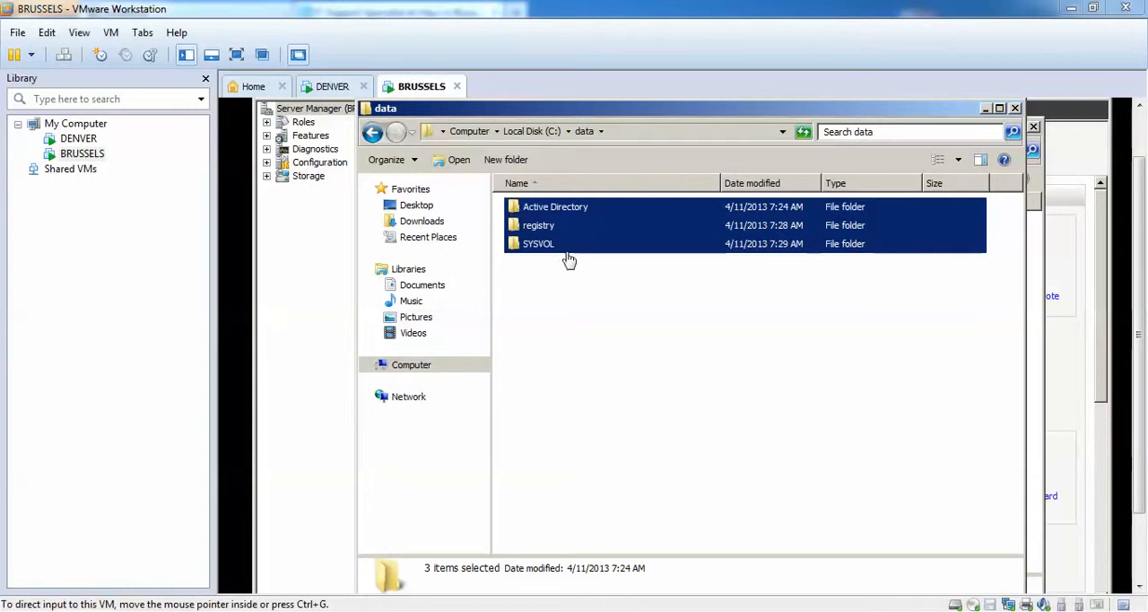
# Close the data and database folder windows and Server Manager on BRUSSELS.
pyautogui.click(1014, 109)
pyautogui.click(1013, 109)
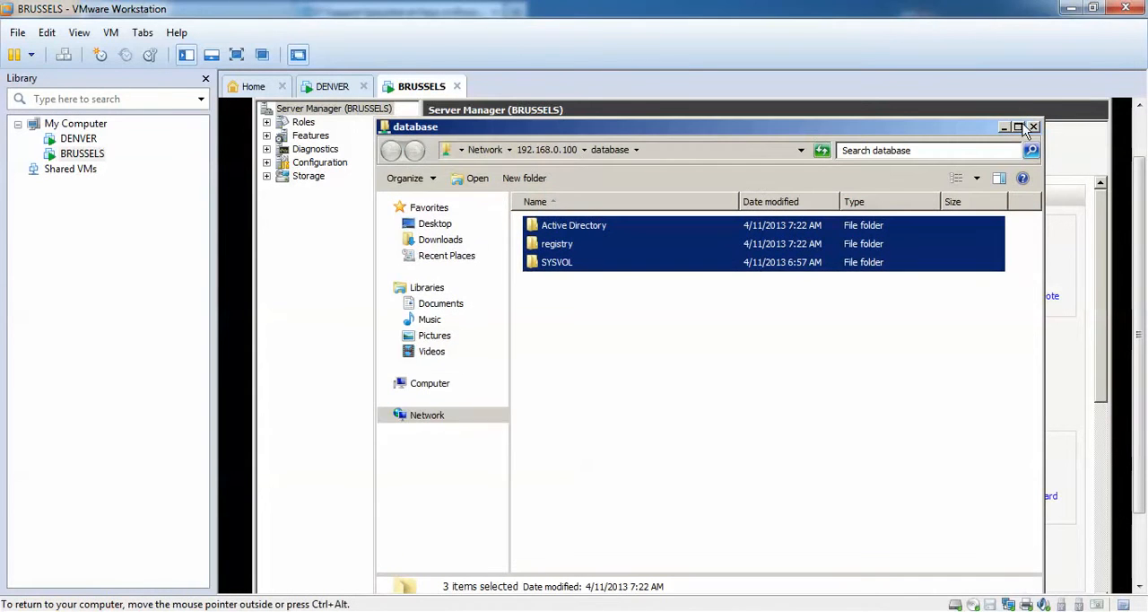
pyautogui.click(1030, 127)
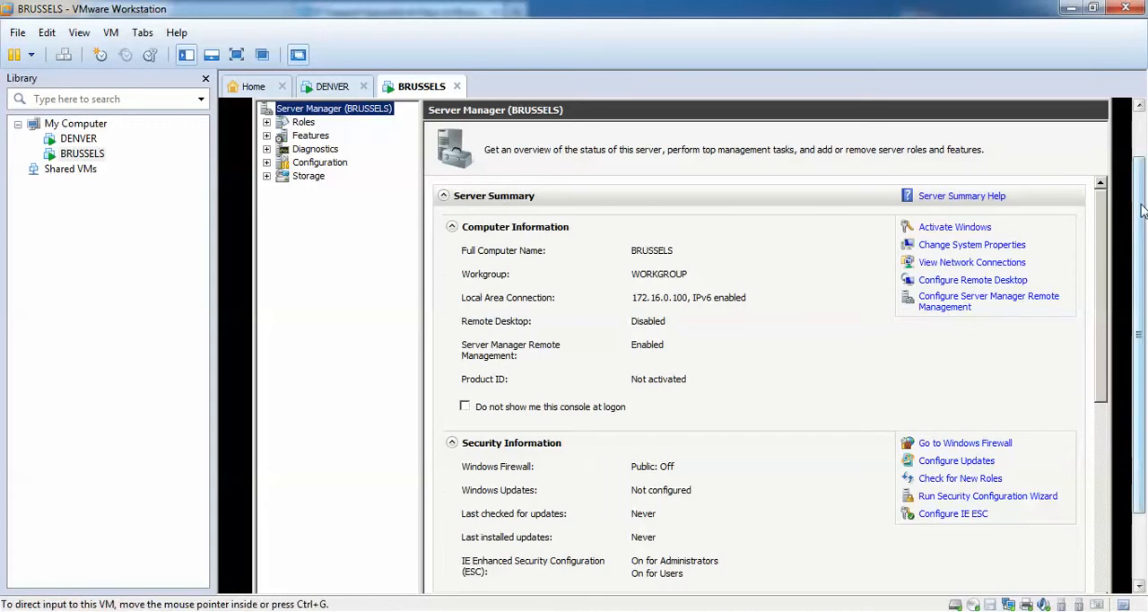
pyautogui.click(1100, 109)
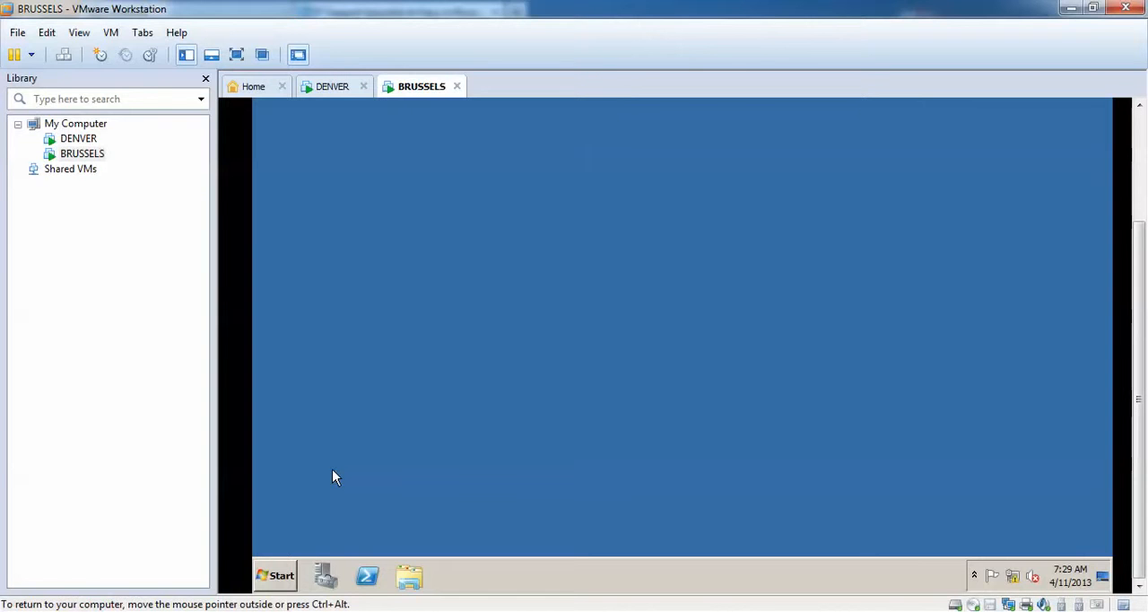
# Launch dcpromo on BRUSSELS and enable advanced mode installation in the Active Directory Domain Services Installation Wizard.
pyautogui.click(288, 579)
pyautogui.click(342, 540)
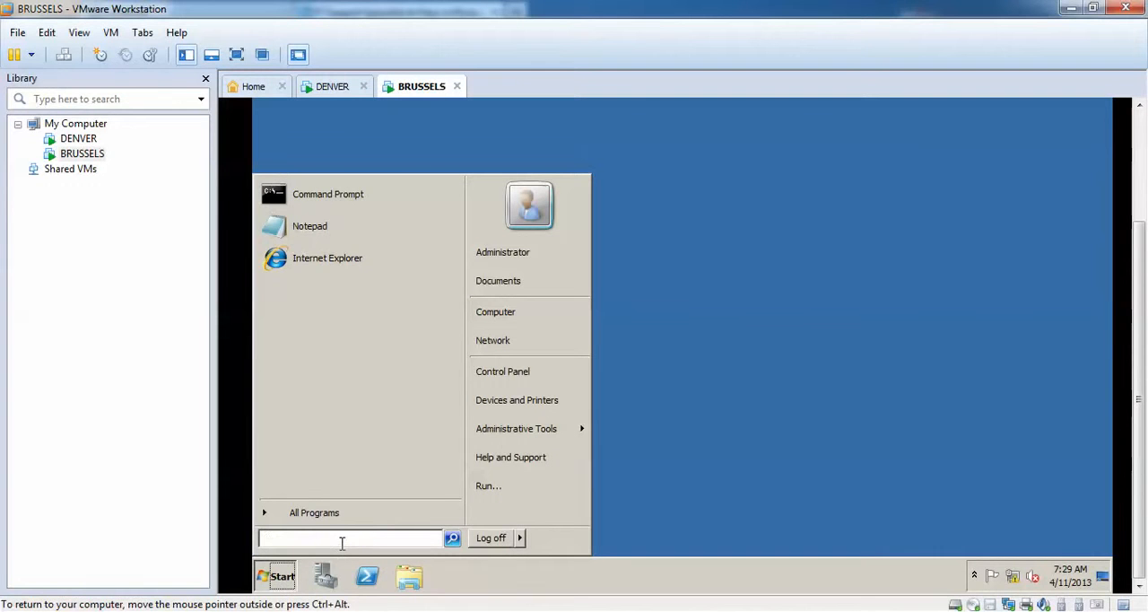
pyautogui.write('dcpromo')
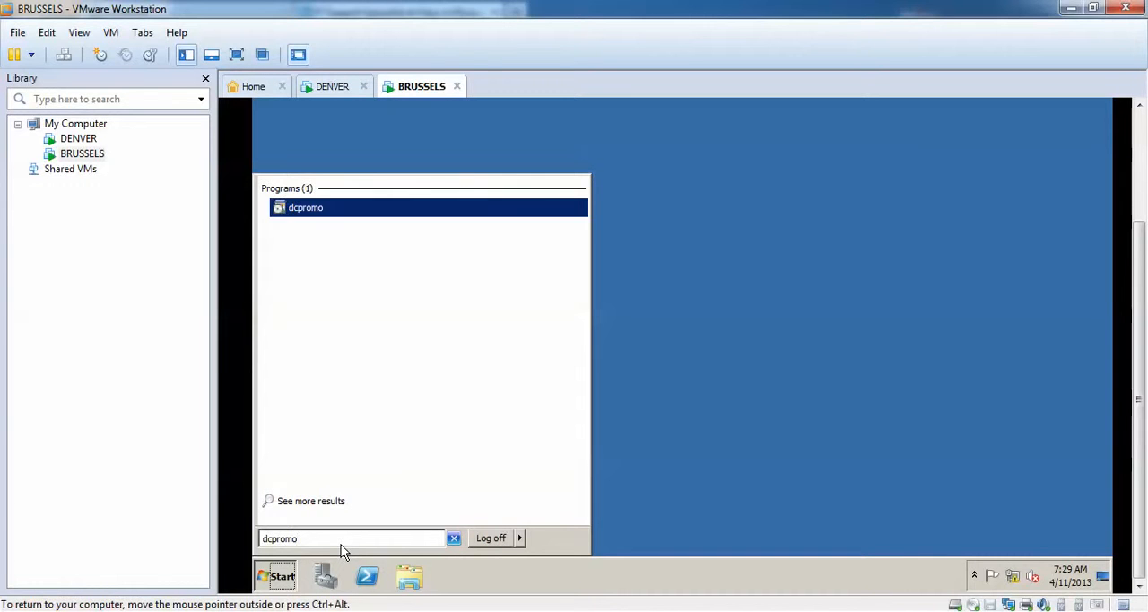
pyautogui.press('Return')
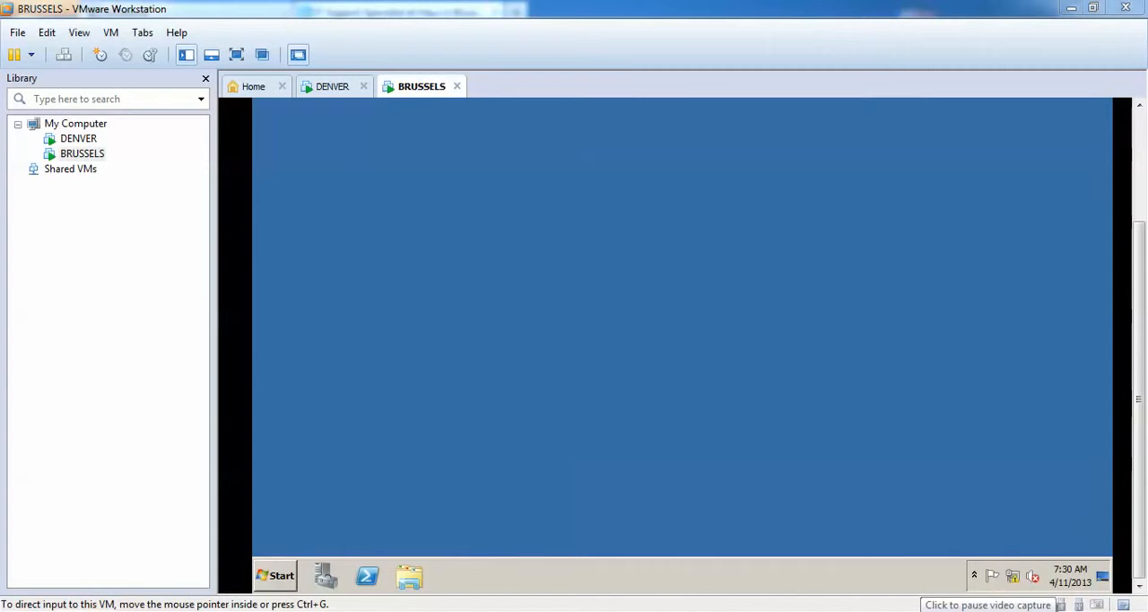
pyautogui.moveTo(1141, 329); pyautogui.dragTo(1141, 202)
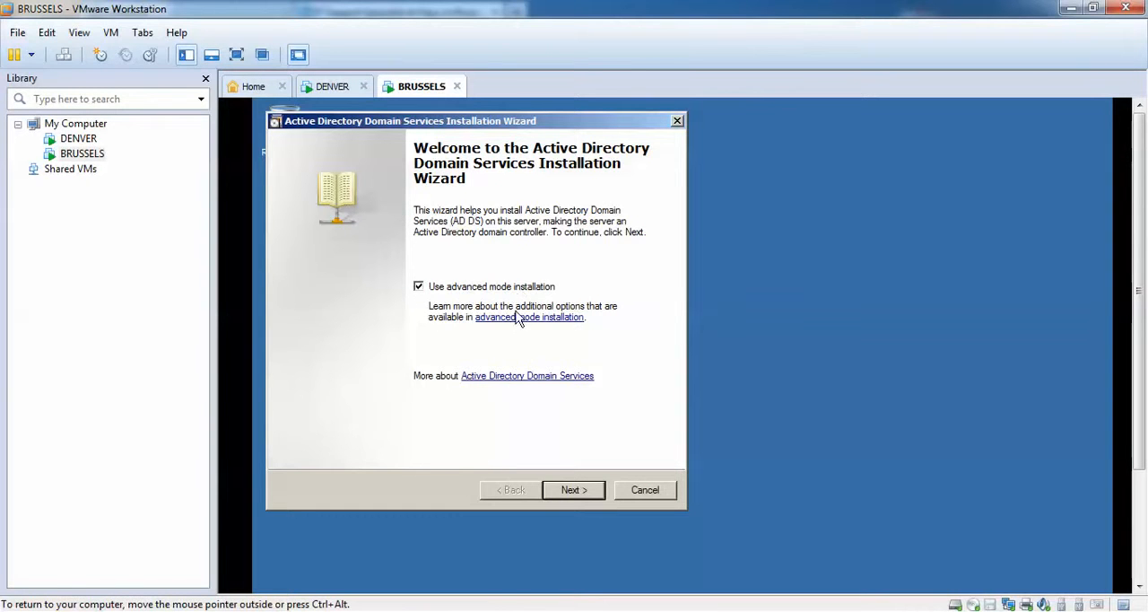
# Choose an existing forest as the deployment configuration, adding a domain controller to an existing domain.
pyautogui.click(573, 490)
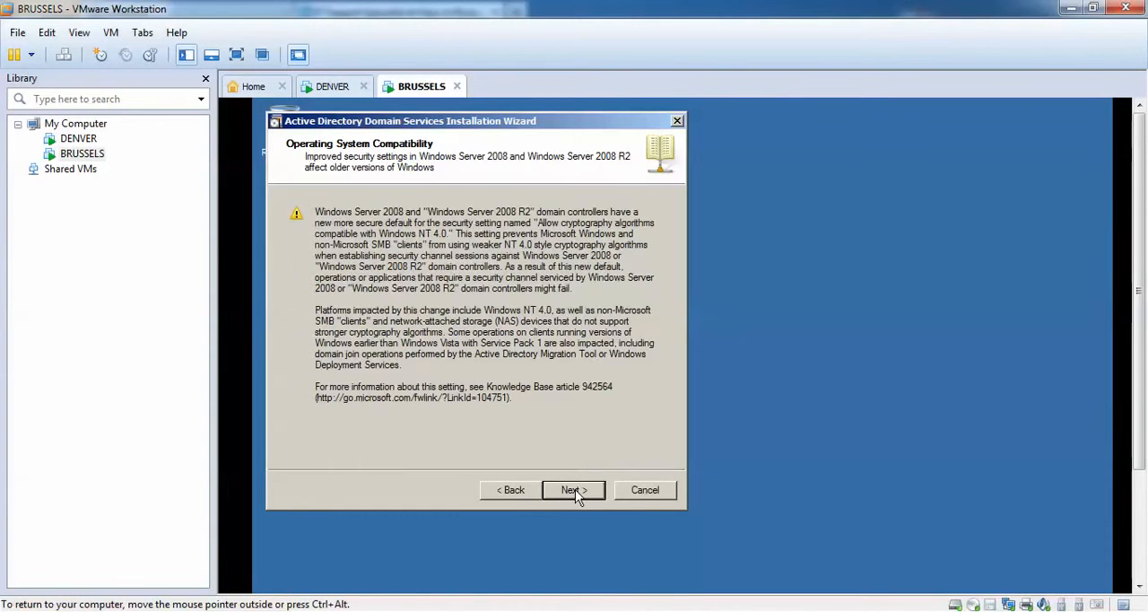
pyautogui.click(582, 492)
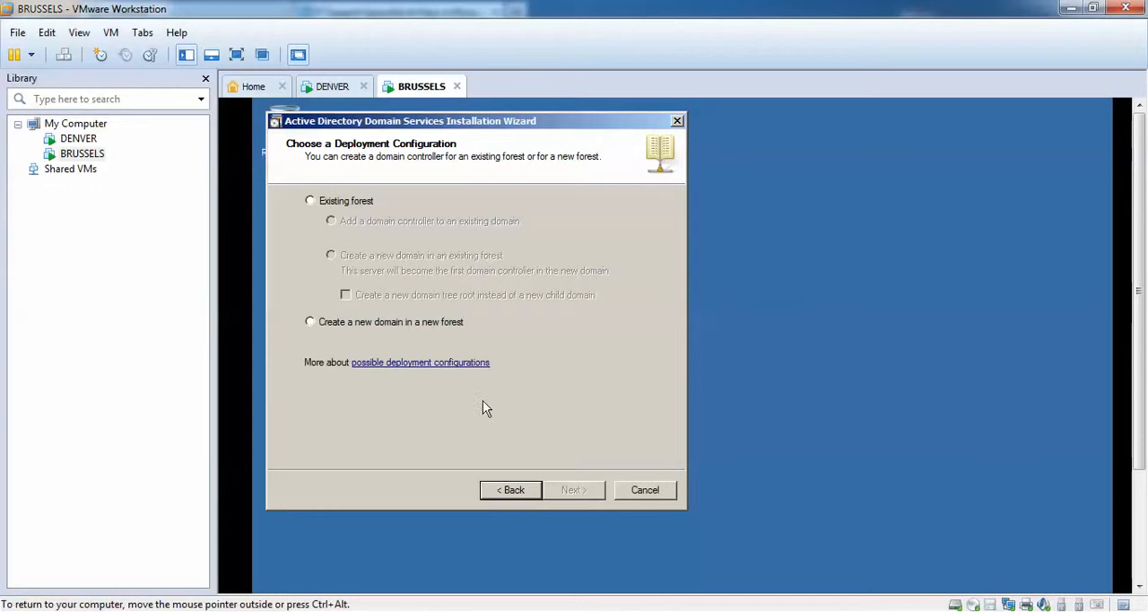
pyautogui.click(324, 205)
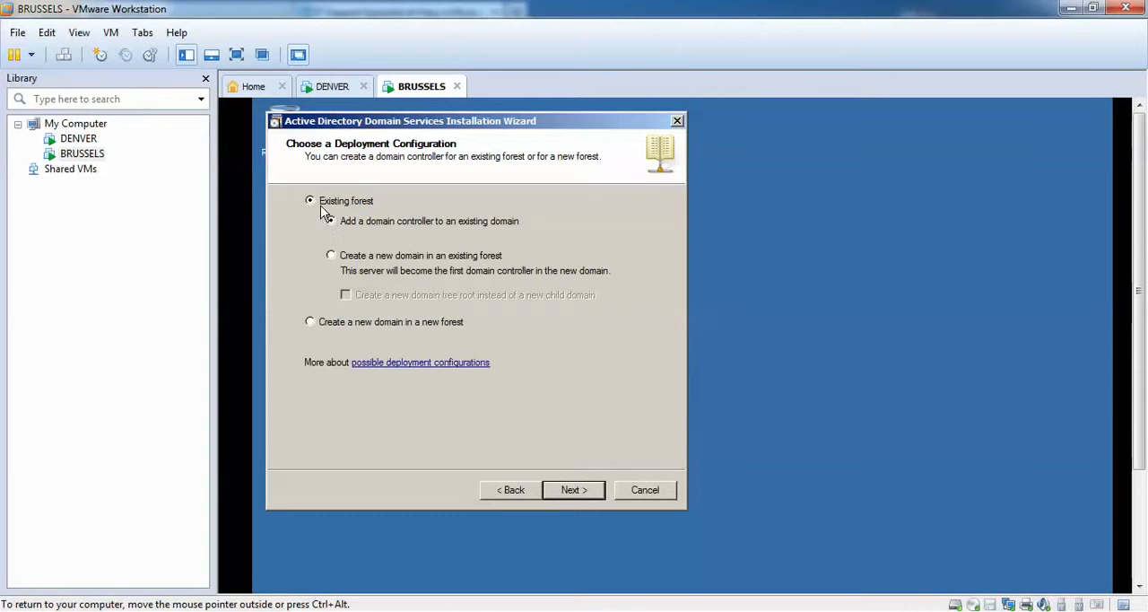
pyautogui.click(582, 497)
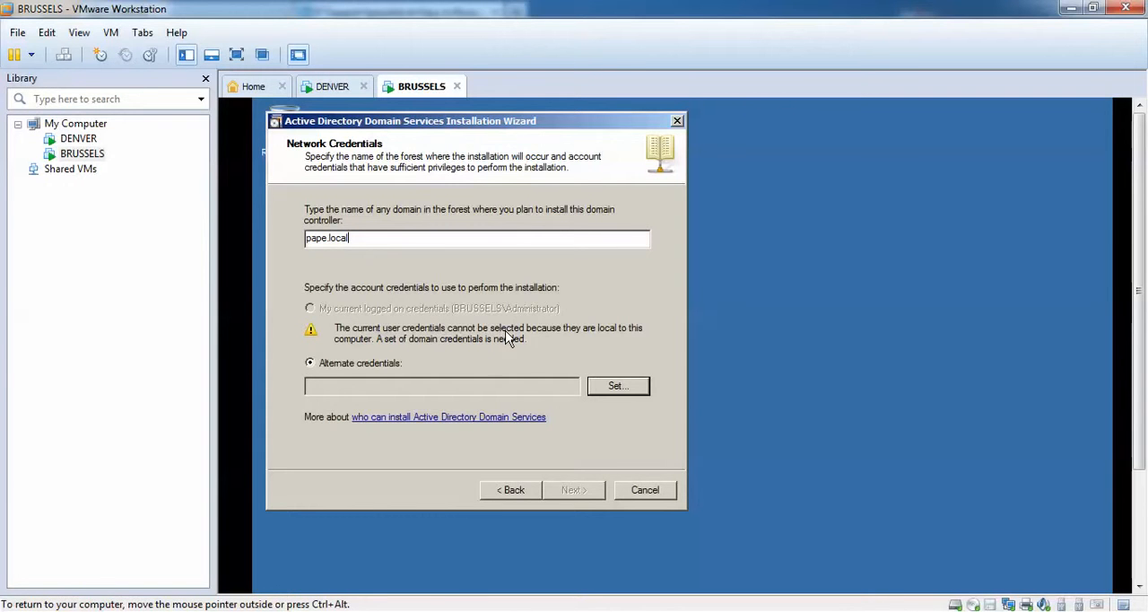
# Specify pape.local as the forest's domain and set alternate credentials with the administrator user name and the account password.
pyautogui.click(616, 386)
pyautogui.write('administr')
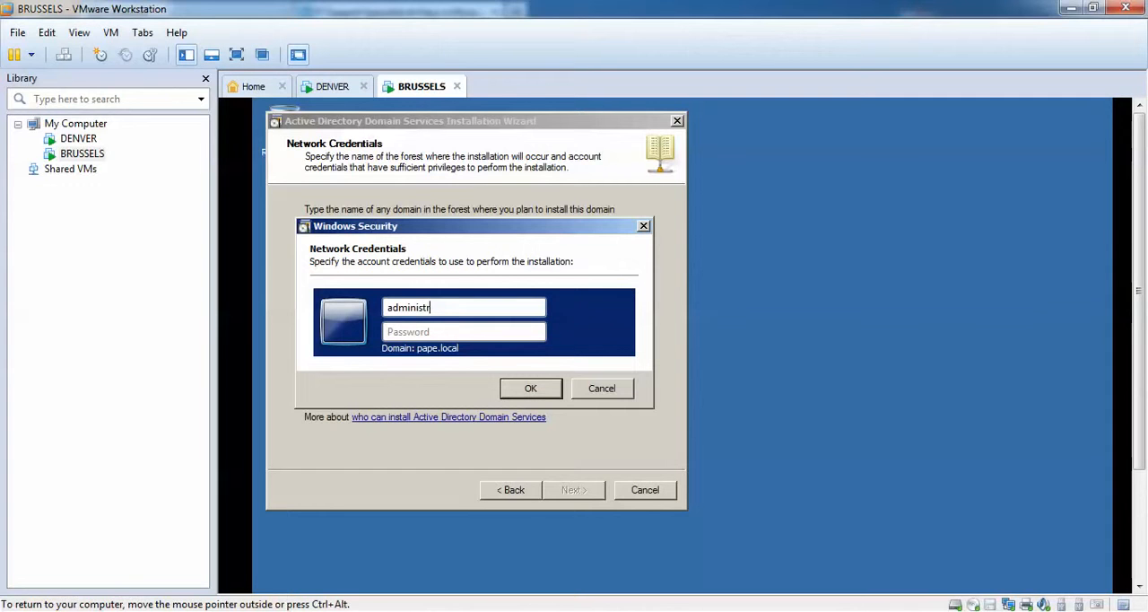
pyautogui.write('ator')
pyautogui.press('Tab')
pyautogui.write('P')
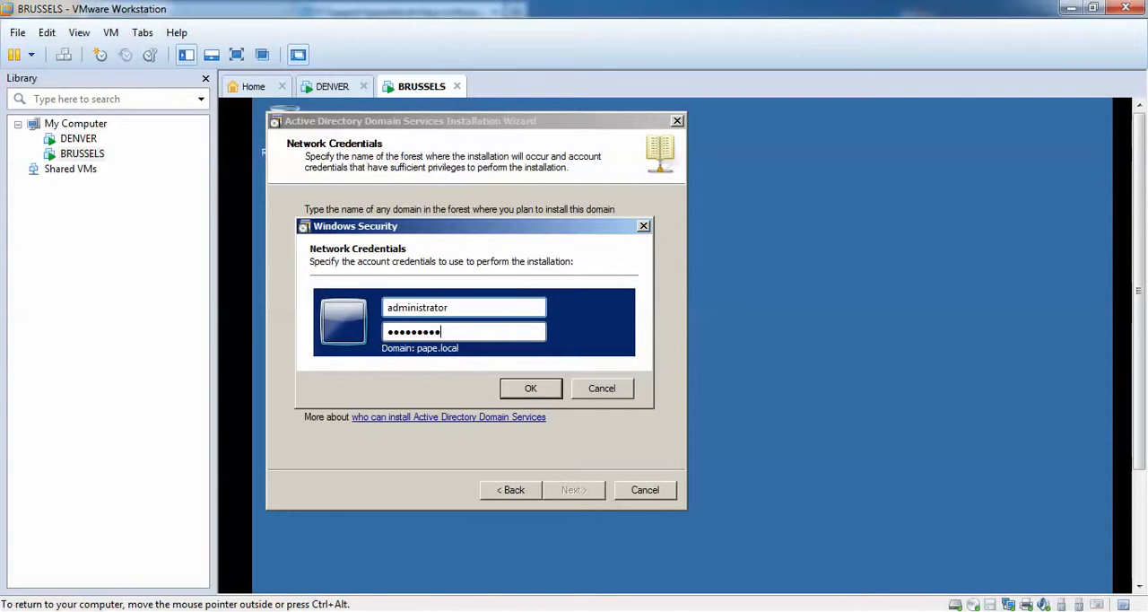
pyautogui.click(529, 387)
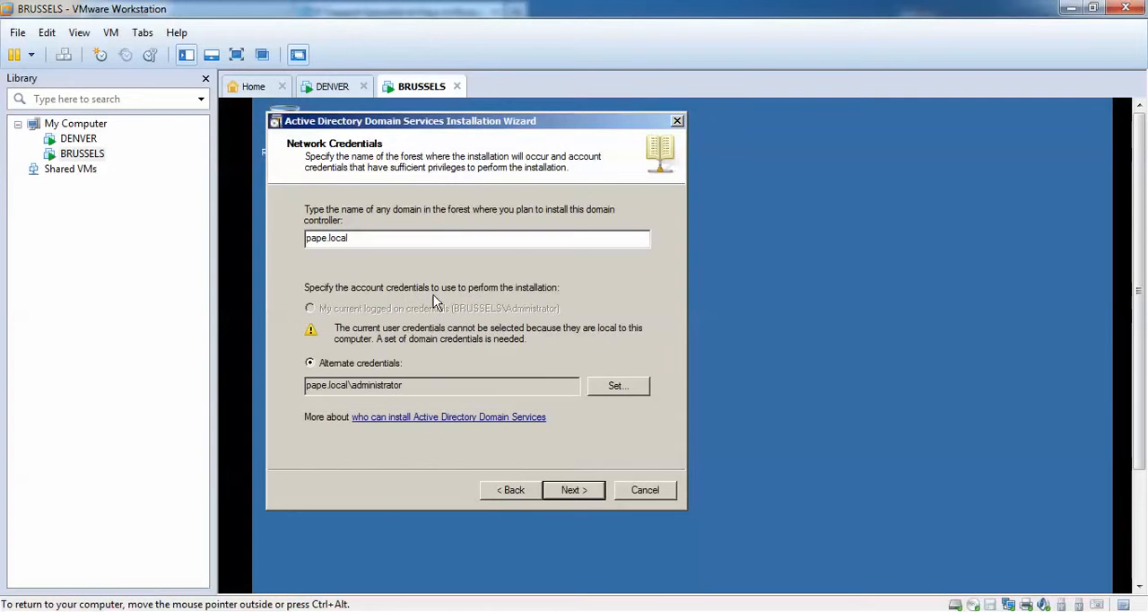
pyautogui.click(589, 494)
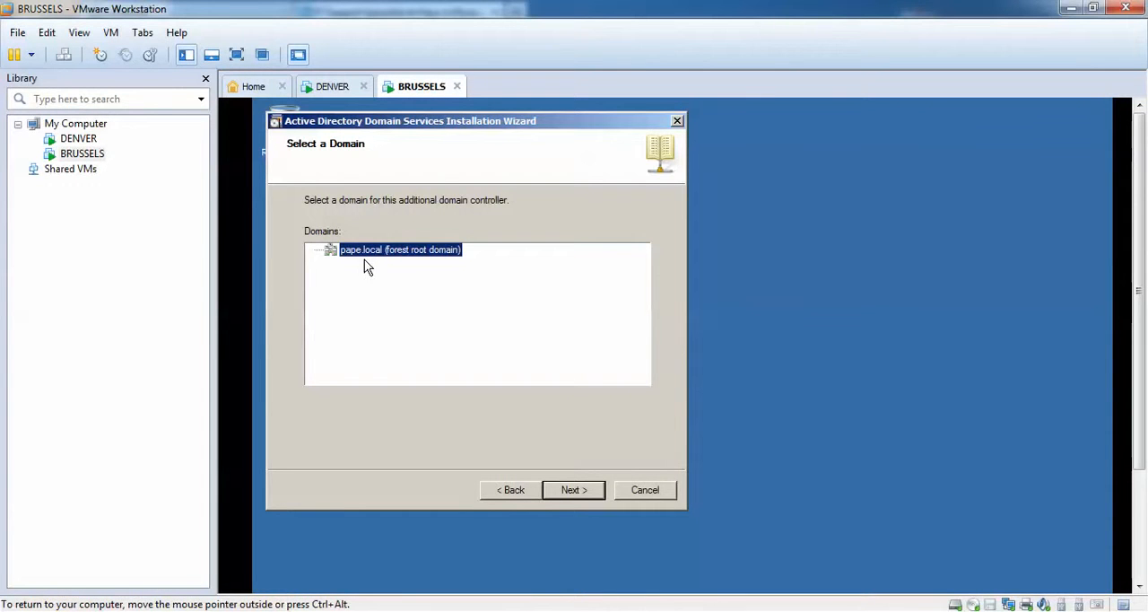
# Accept the pape.local domain, the BRUSSELS site matching the computer's IP address, and the DNS server and Global catalog options.
pyautogui.click(574, 490)
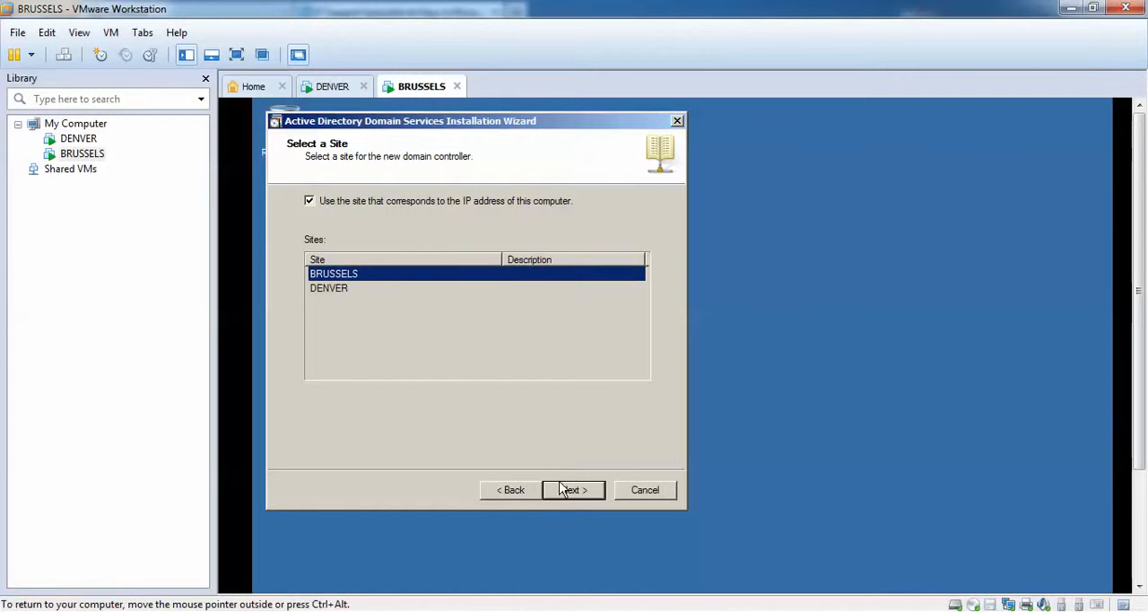
pyautogui.click(585, 495)
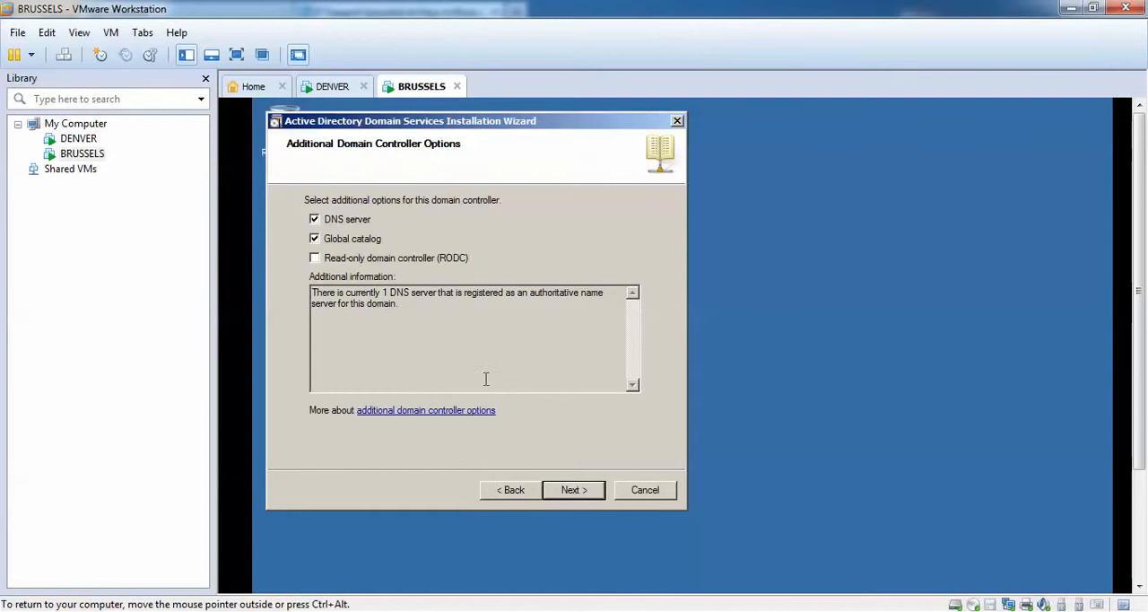
pyautogui.click(587, 491)
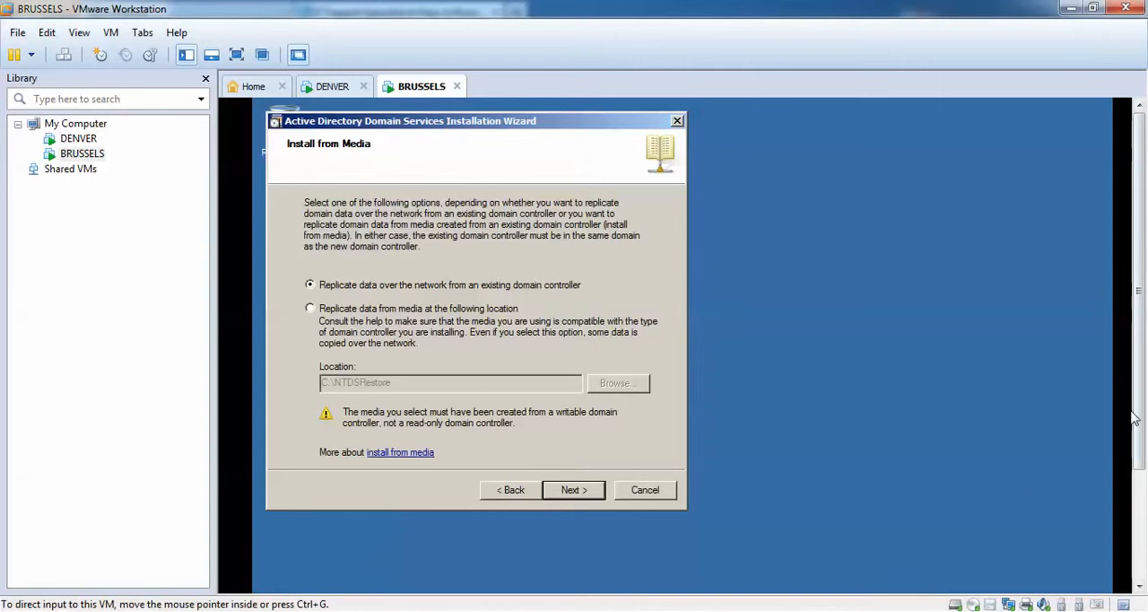
# Open C:\data on BRUSSELS and check its copied folders and path against the wizard's media location setting.
pyautogui.moveTo(1139, 397); pyautogui.dragTo(1139, 482)
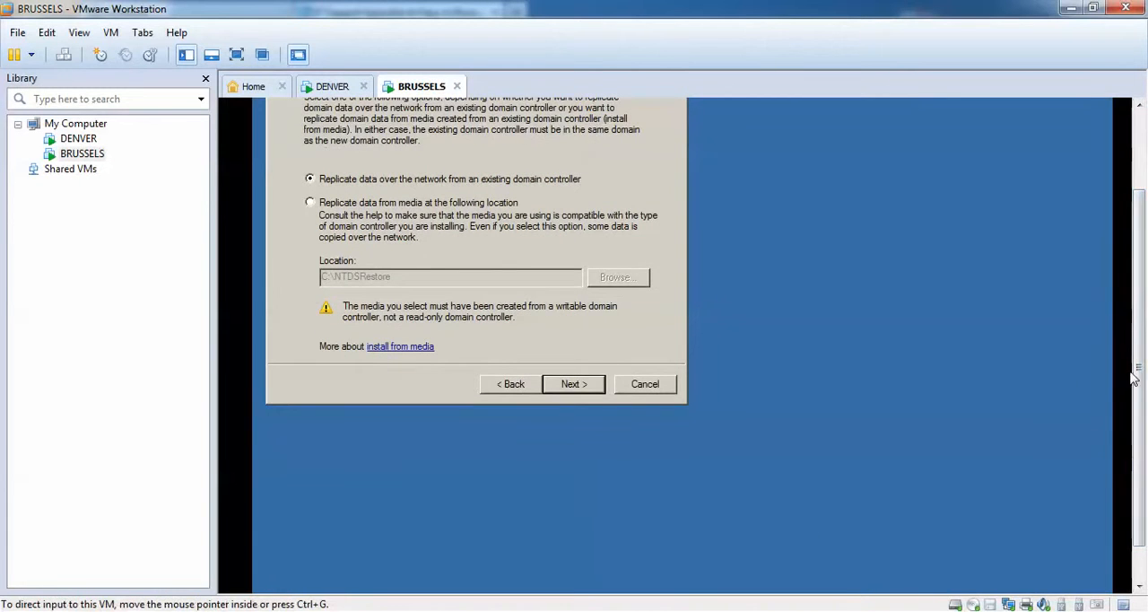
pyautogui.moveTo(1140, 371); pyautogui.dragTo(1140, 412)
pyautogui.click(278, 575)
pyautogui.click(511, 316)
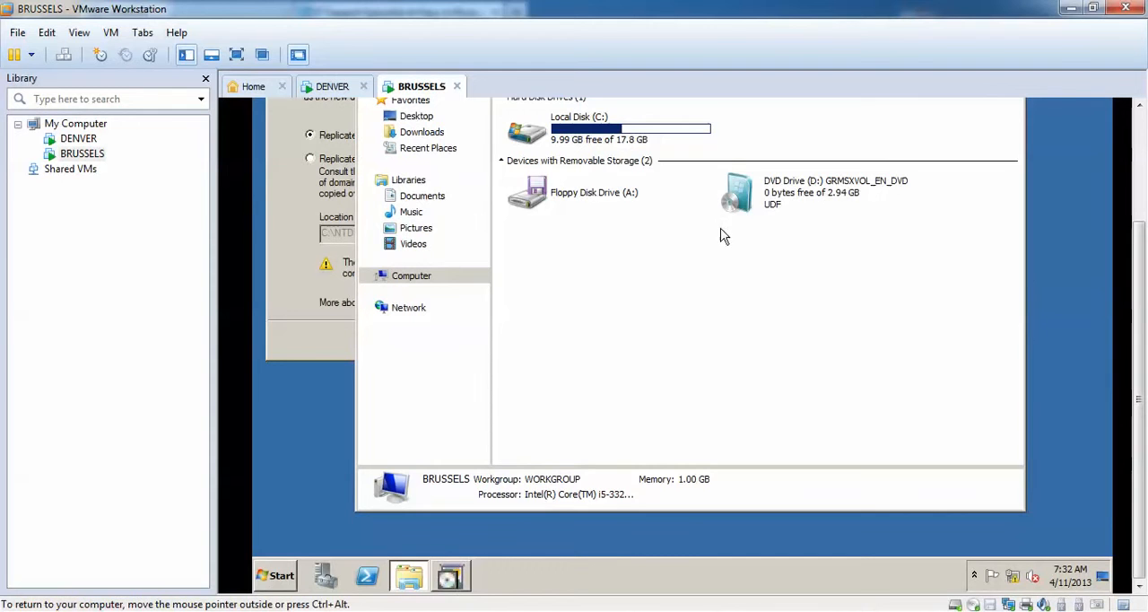
pyautogui.doubleClick(583, 139)
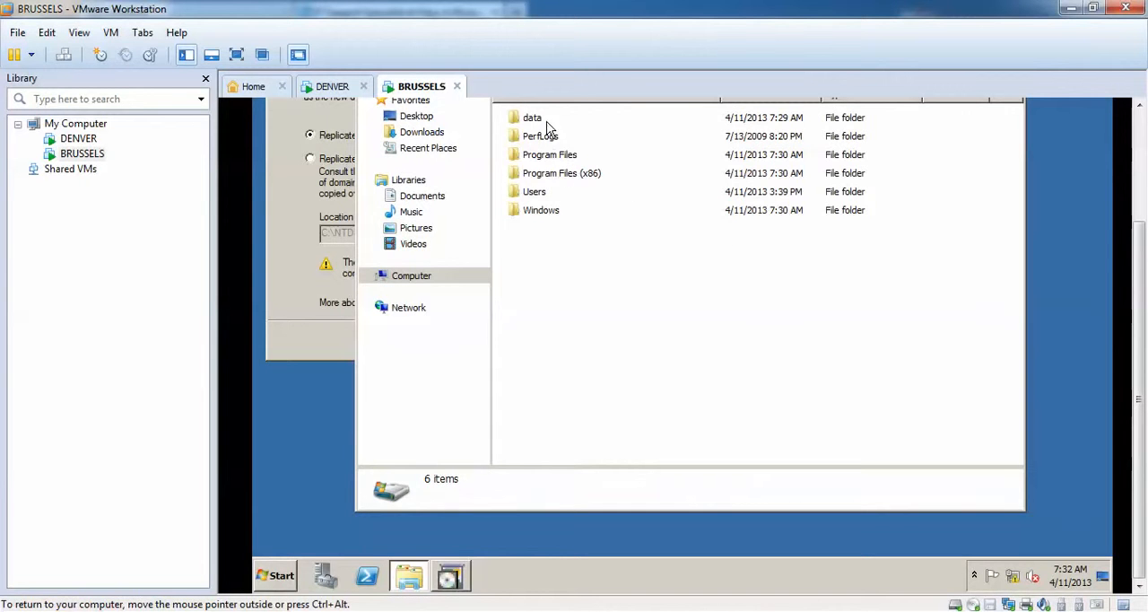
pyautogui.doubleClick(543, 119)
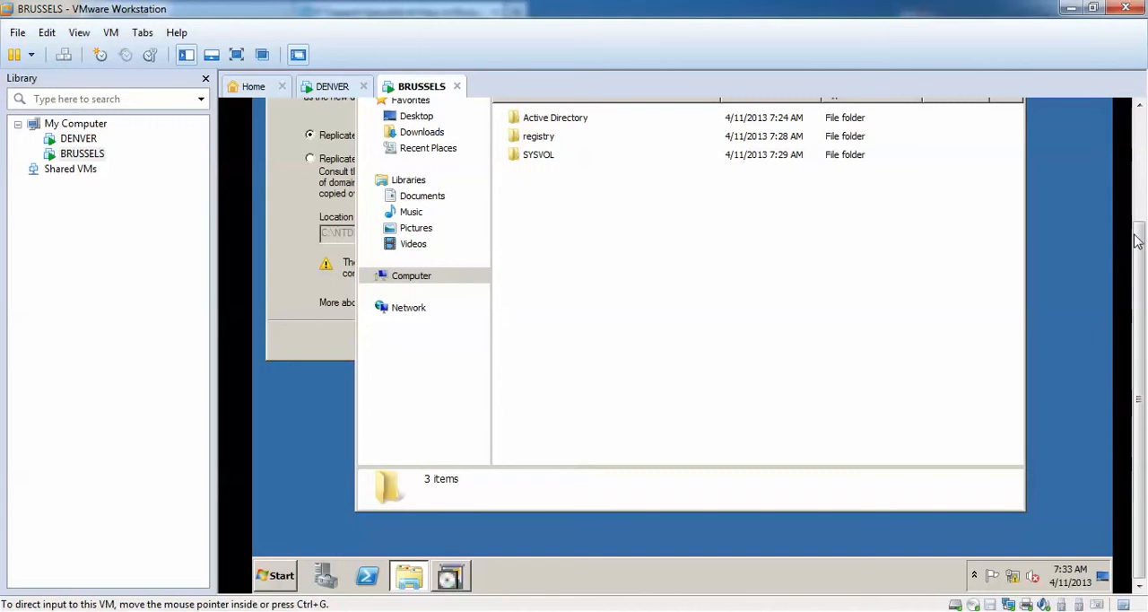
pyautogui.moveTo(1139, 234); pyautogui.dragTo(1140, 182)
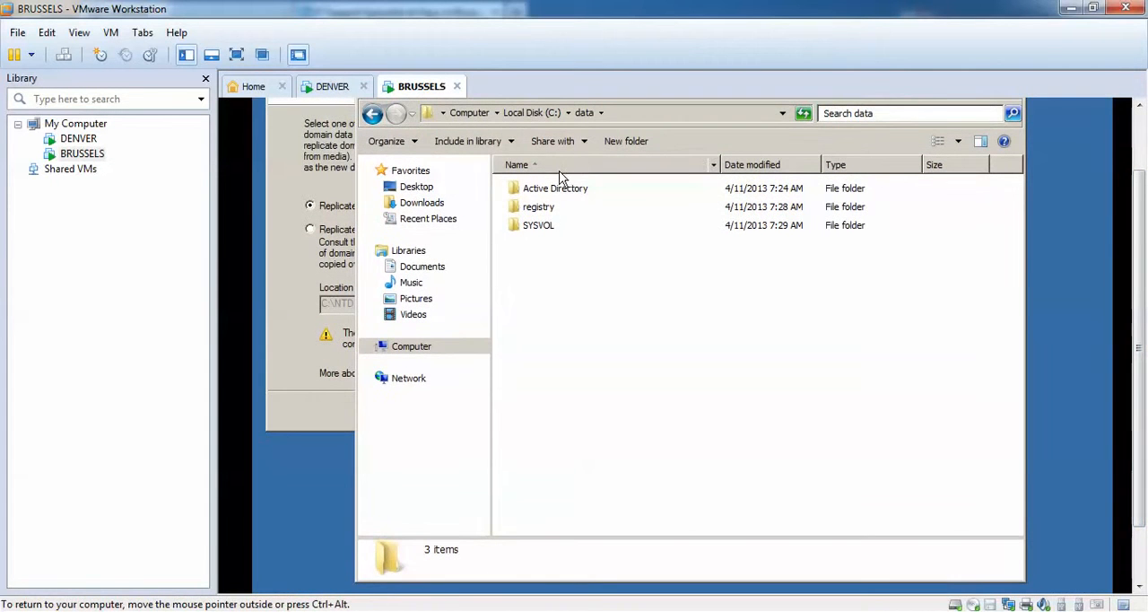
pyautogui.click(304, 298)
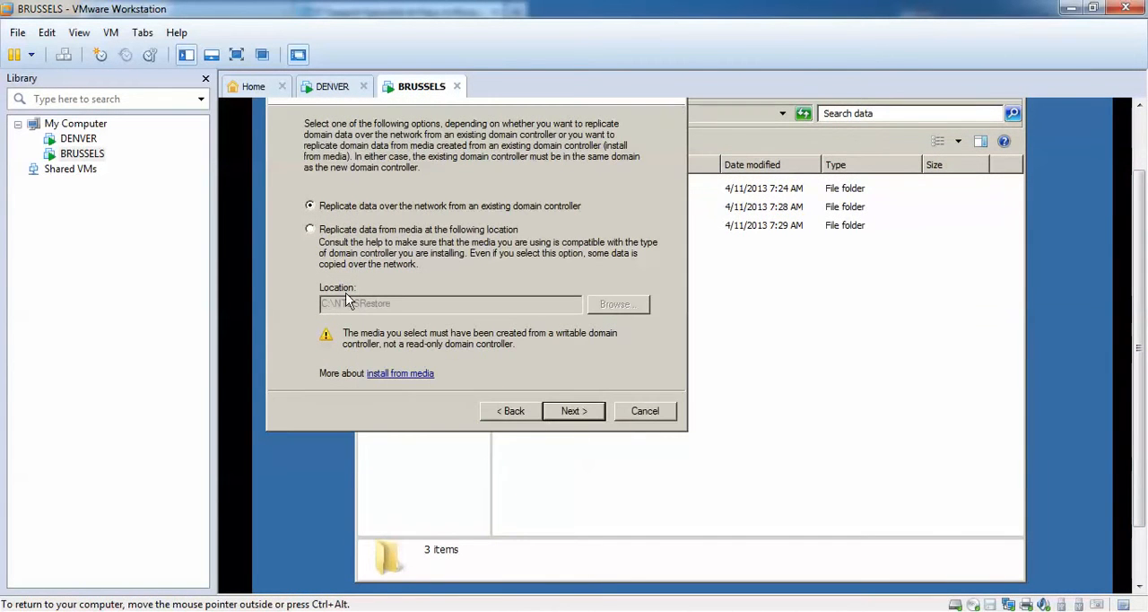
pyautogui.click(760, 287)
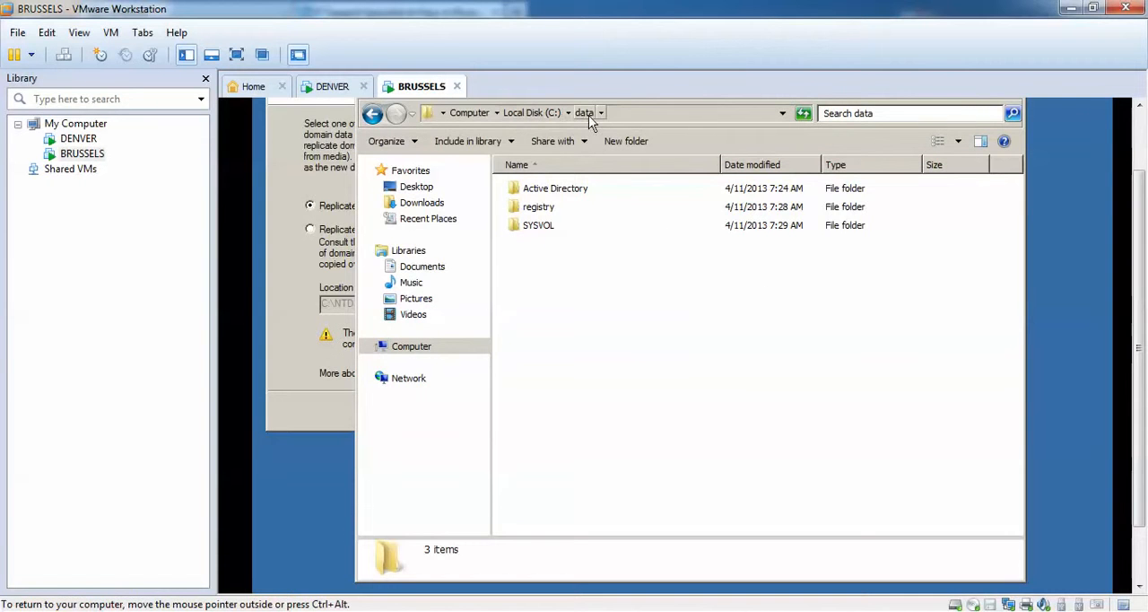
# Choose to replicate the domain data from media and set the media location to C:\data.
pyautogui.click(307, 300)
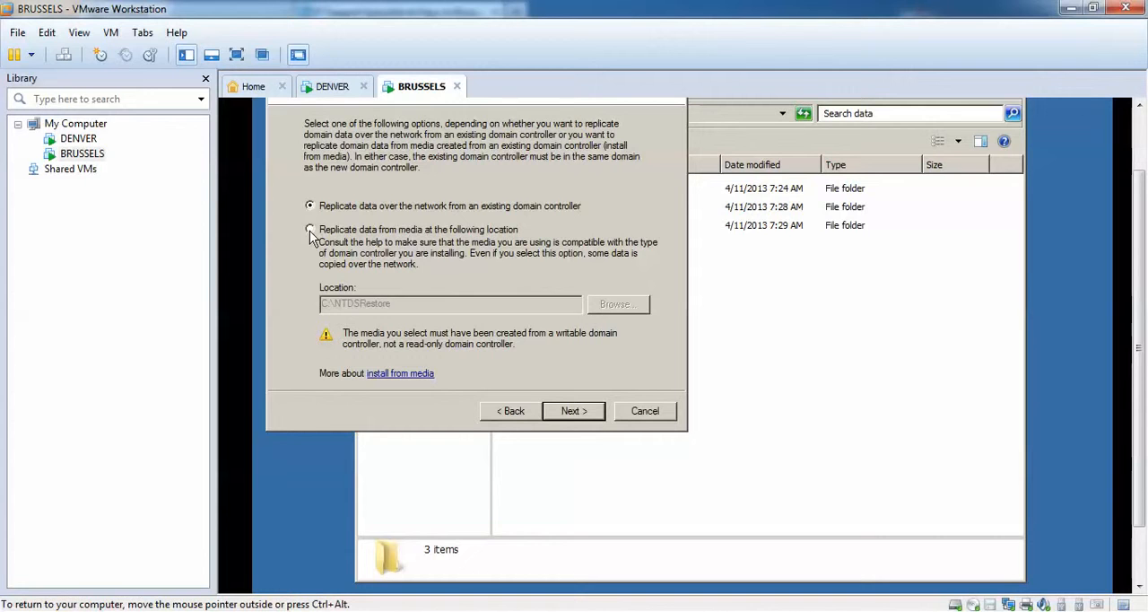
pyautogui.click(310, 231)
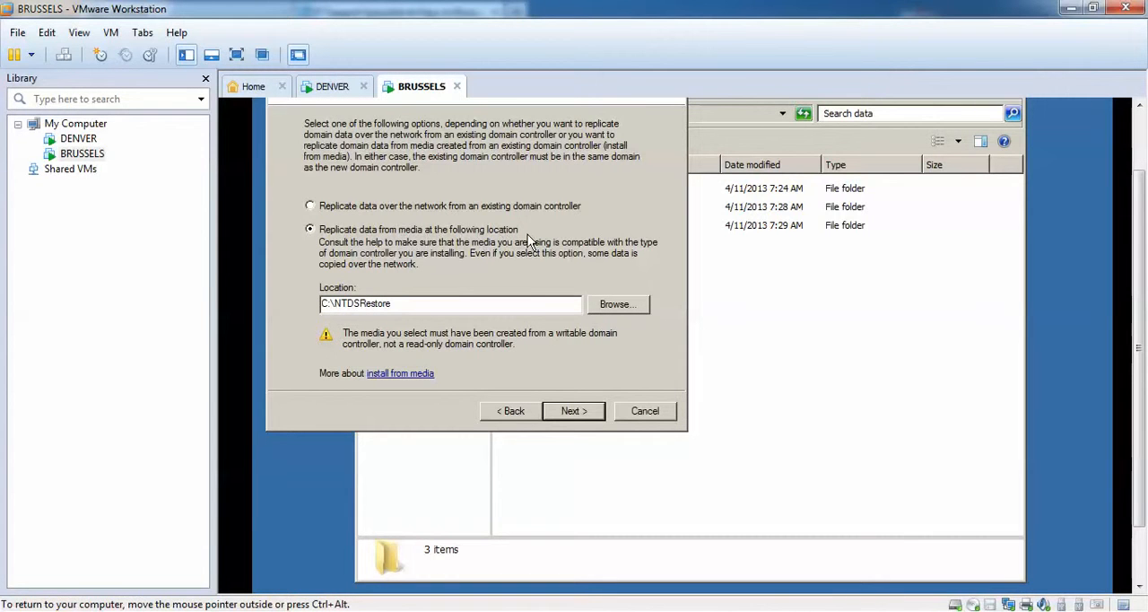
pyautogui.click(617, 305)
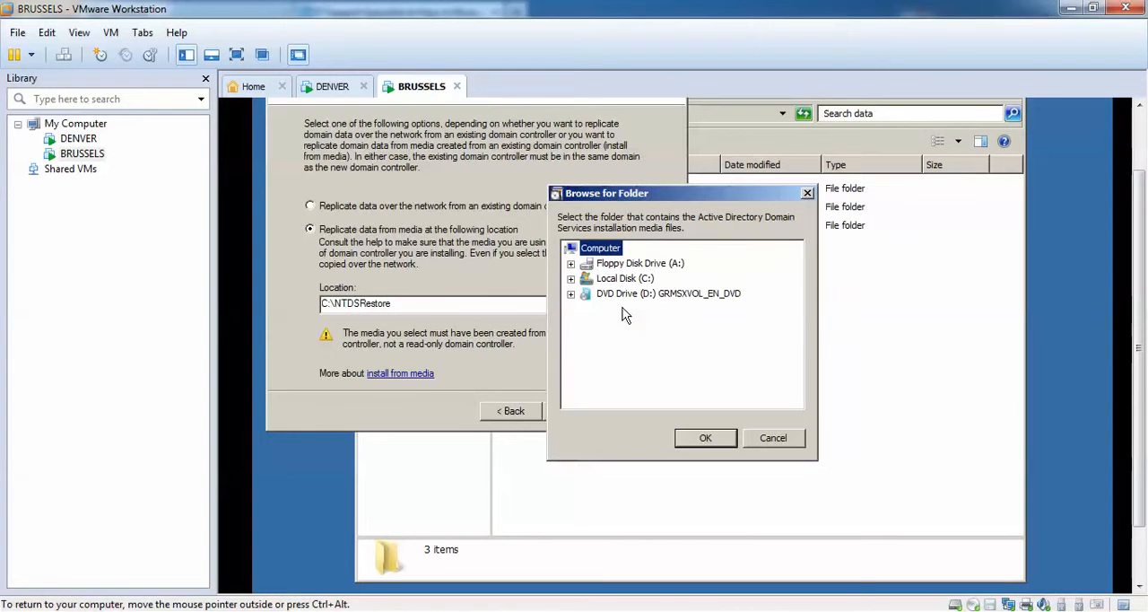
pyautogui.click(572, 279)
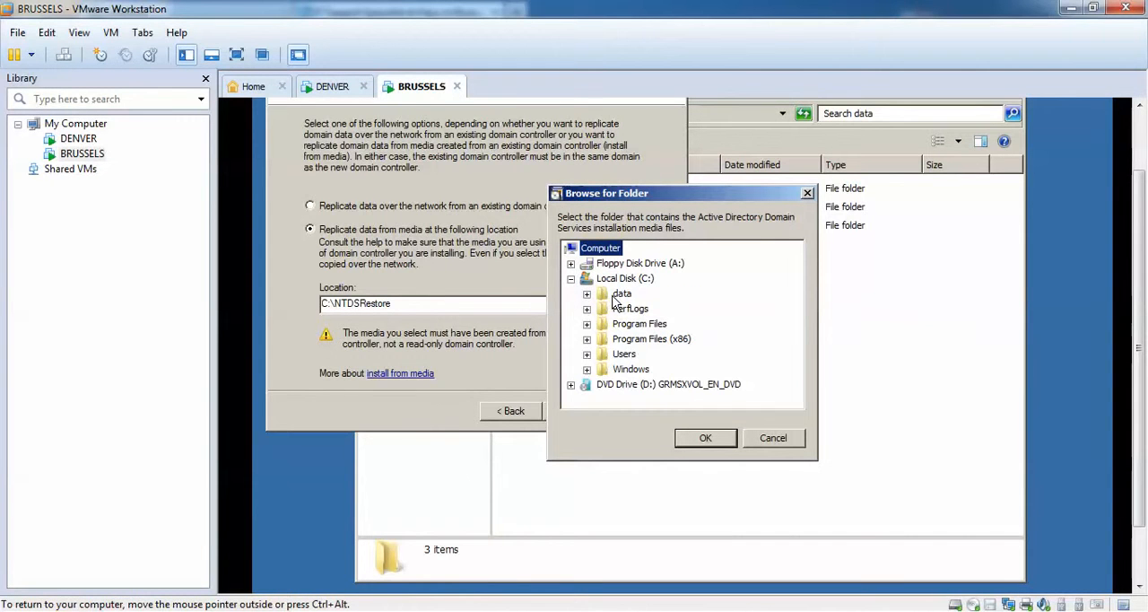
pyautogui.click(621, 296)
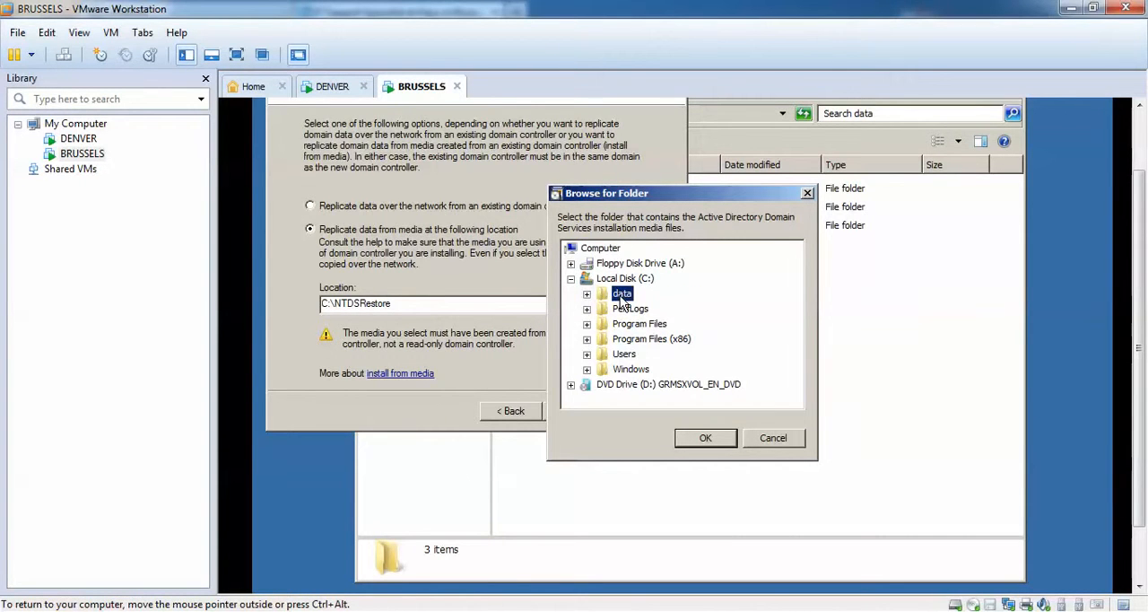
pyautogui.click(706, 440)
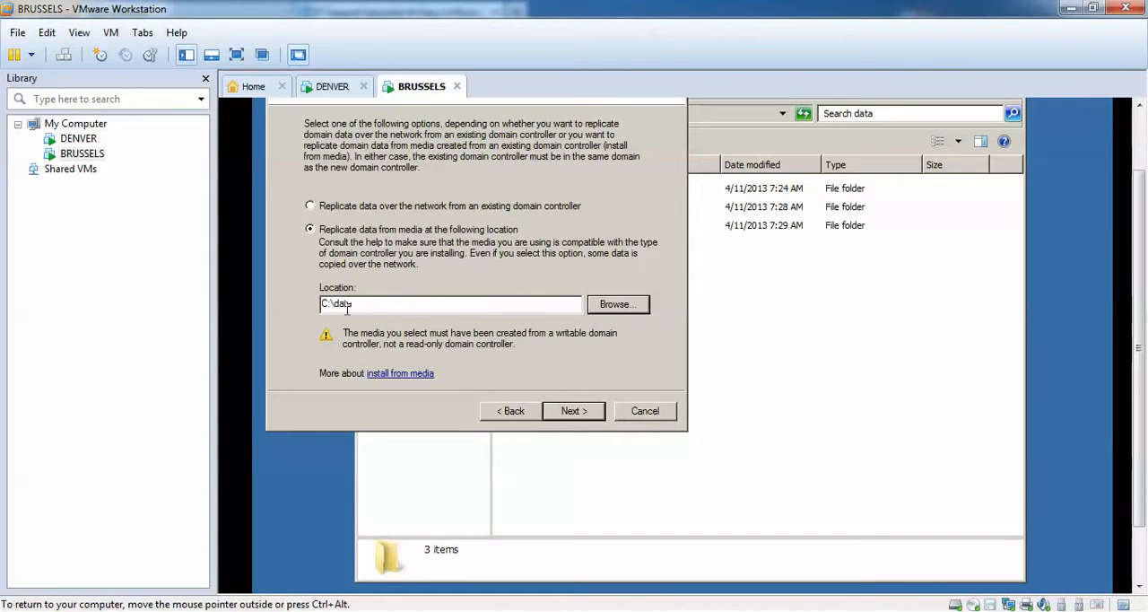
# Let the wizard choose the source domain controller and accept the default database, log files and SYSVOL folders.
pyautogui.click(588, 415)
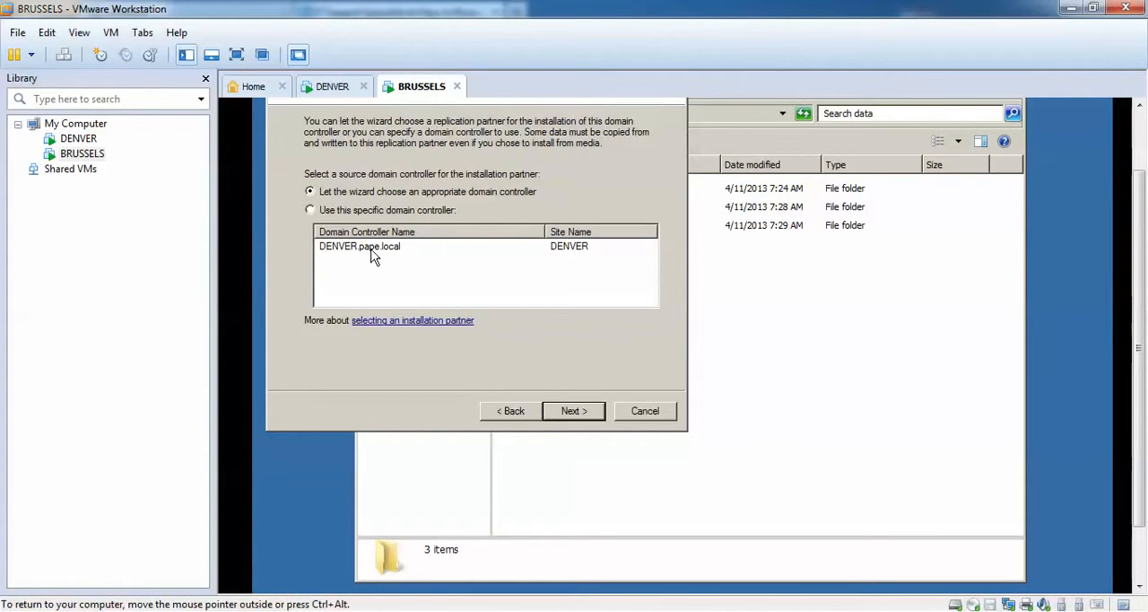
pyautogui.click(588, 418)
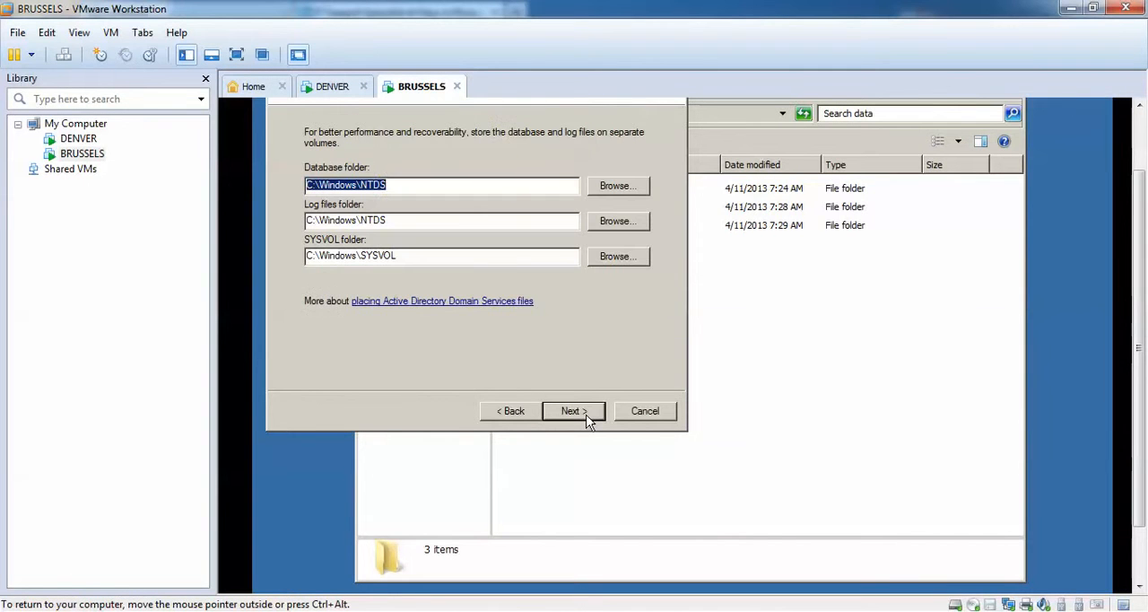
pyautogui.click(588, 418)
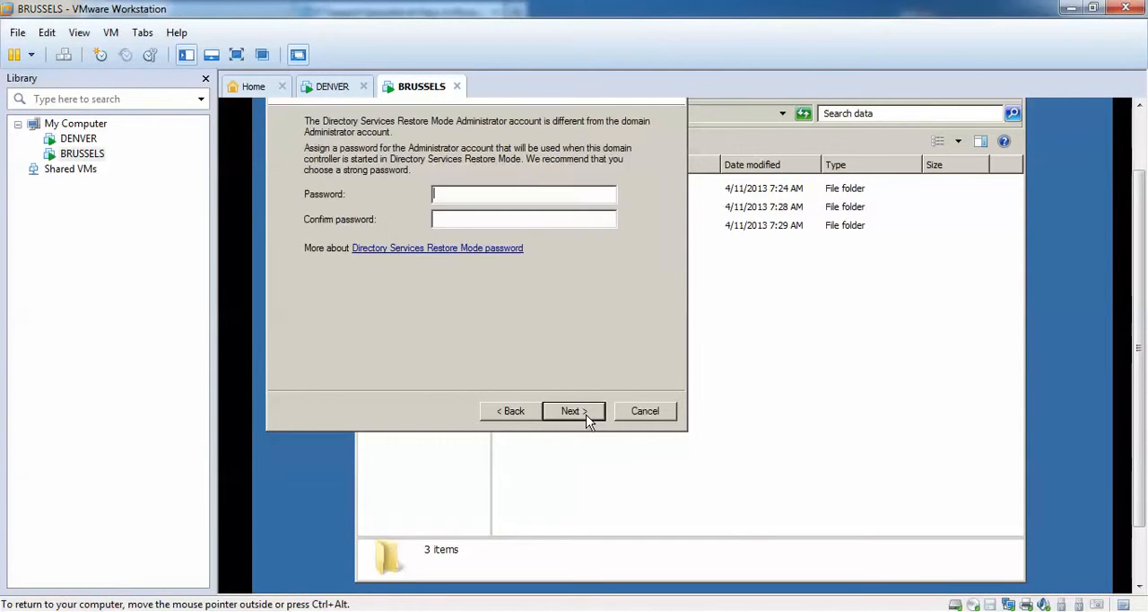
# Enter and confirm the Directory Services Restore Mode password, and start the installation with reboot on completion.
pyautogui.write('Pa$$w0rd1')
pyautogui.press('Tab')
pyautogui.write('Pa$$w0rd')
pyautogui.click(565, 412)
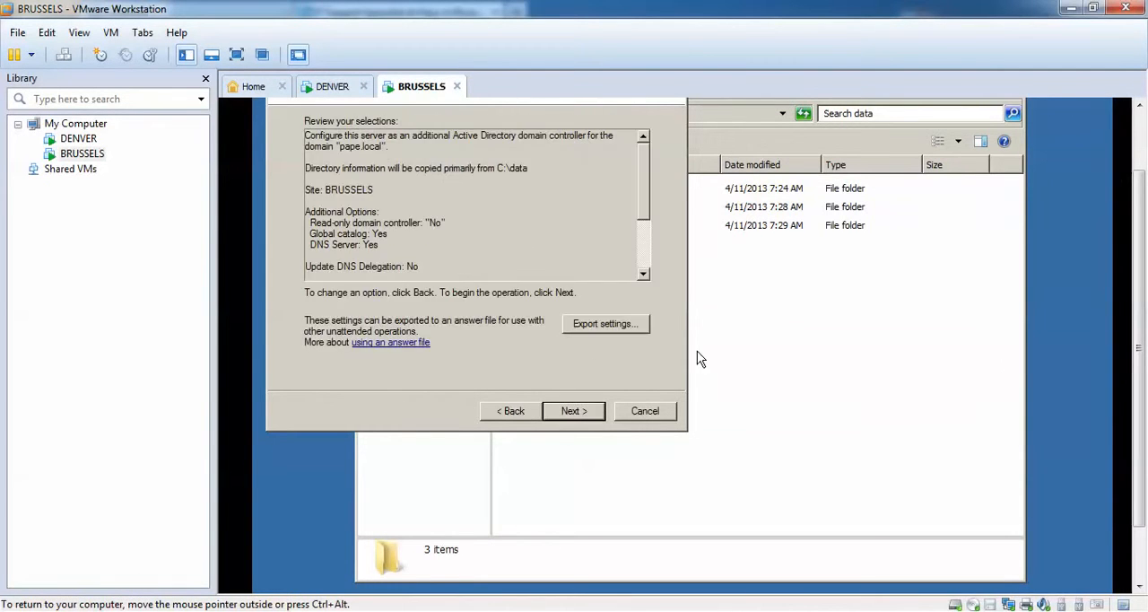
pyautogui.click(581, 418)
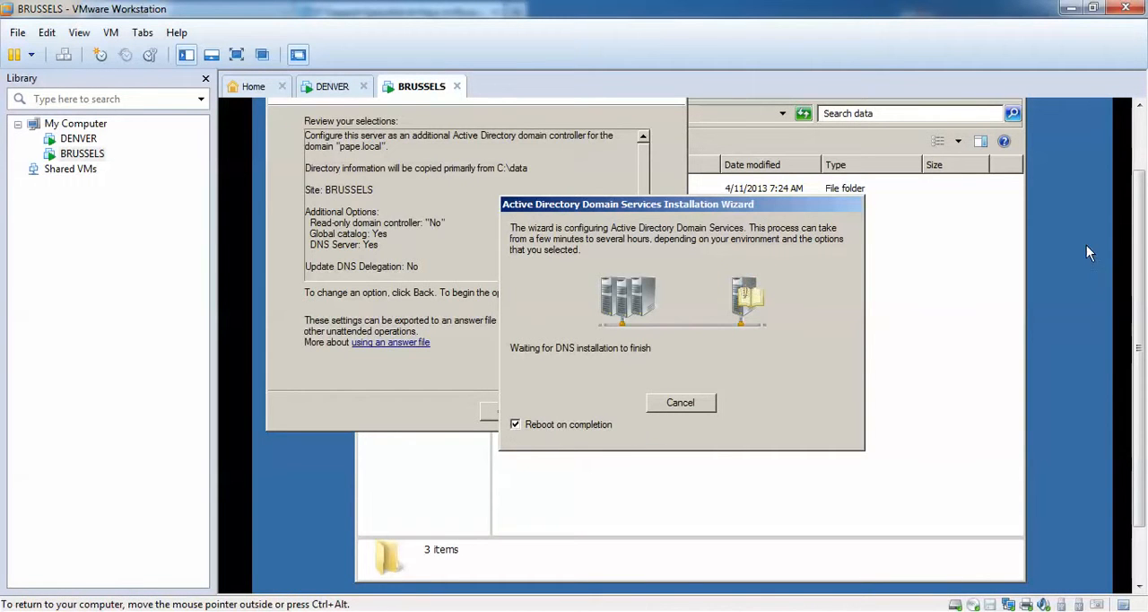
# Log on to the restarted BRUSSELS machine as PAPE\Administrator with the account password.
pyautogui.moveTo(1139, 243)
pyautogui.mouseDown()
pyautogui.moveTo(1139, 218)
pyautogui.moveTo(1138, 230)
pyautogui.mouseUp()
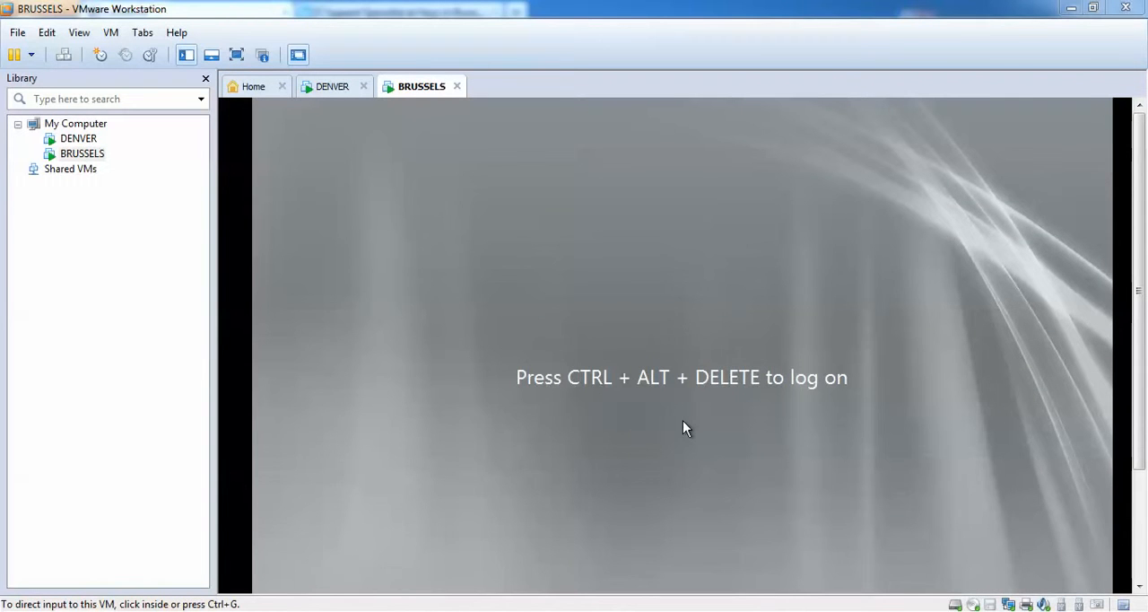
pyautogui.click(63, 56)
pyautogui.click(592, 414)
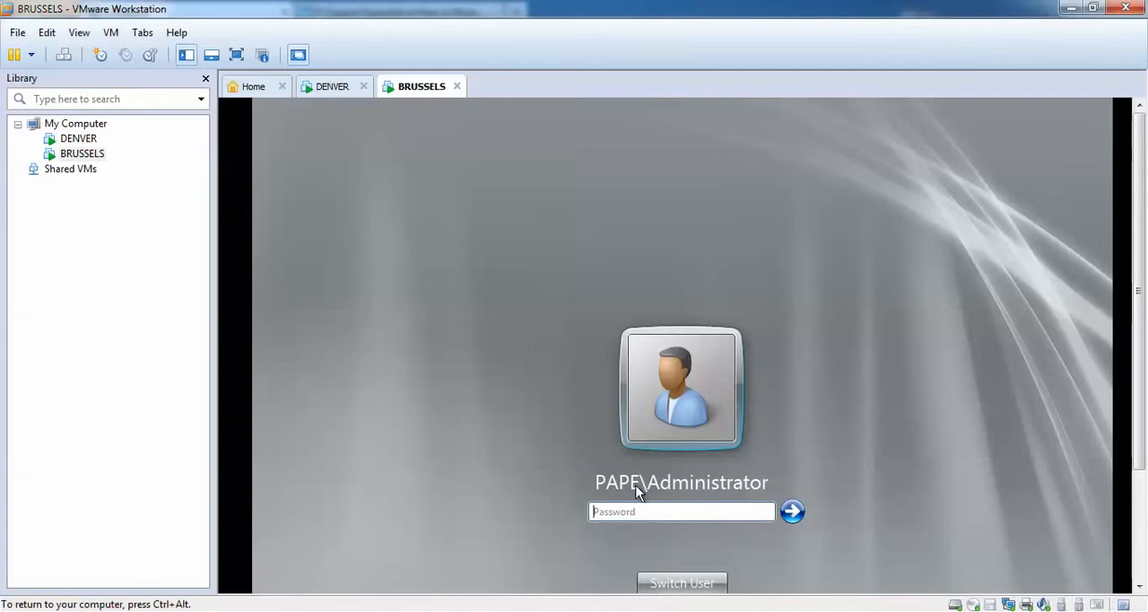
pyautogui.click(691, 510)
pyautogui.press('Return')
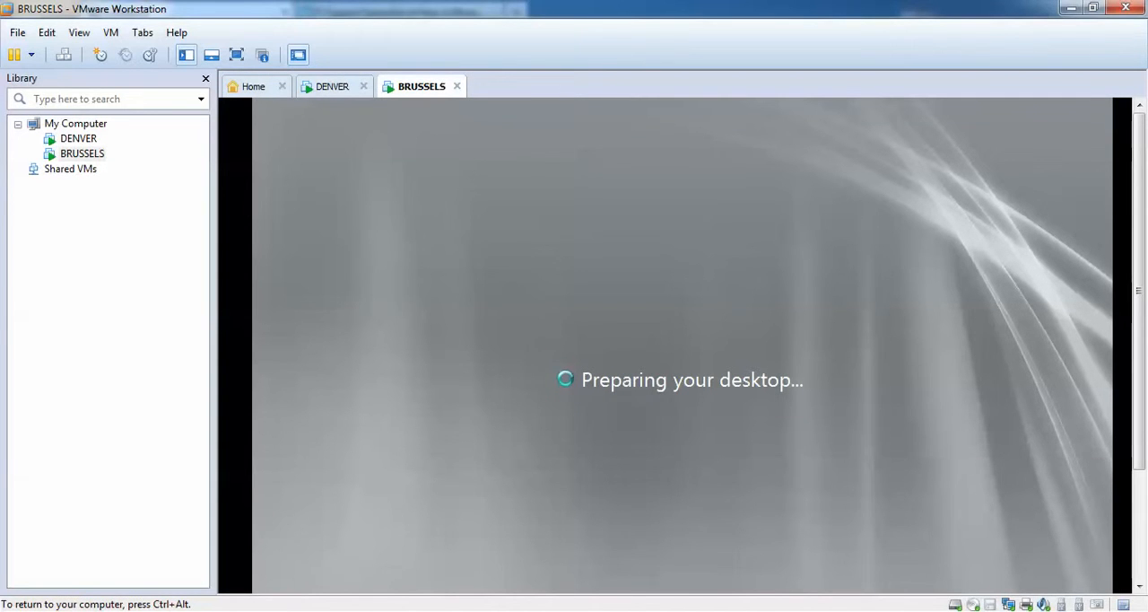
pyautogui.hotkey('ctrl', 'alt')
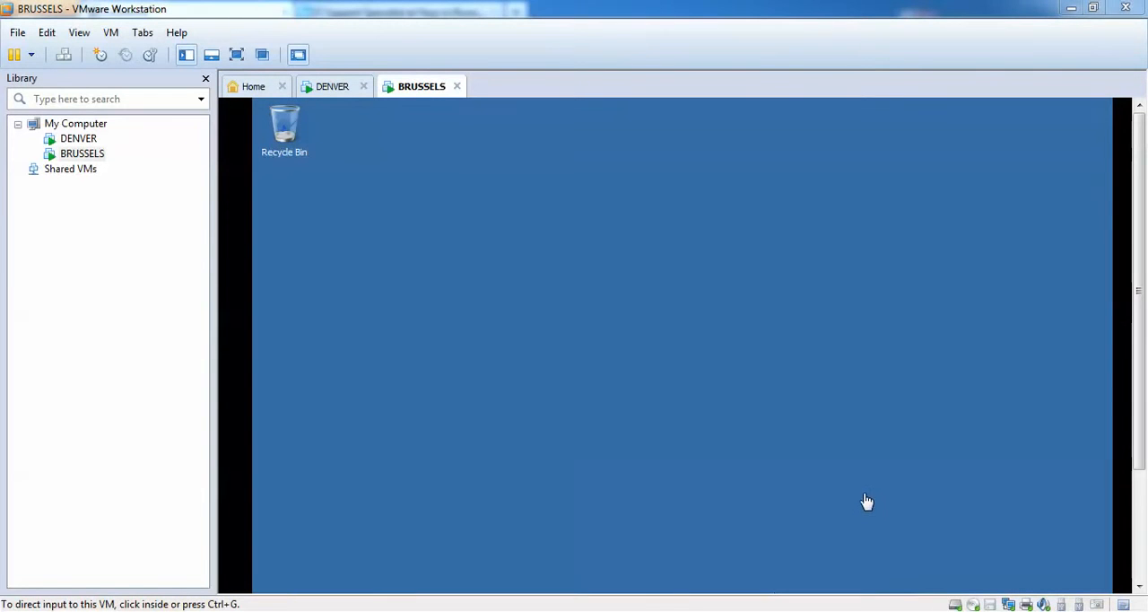
pyautogui.moveTo(1140, 238); pyautogui.dragTo(1144, 355)
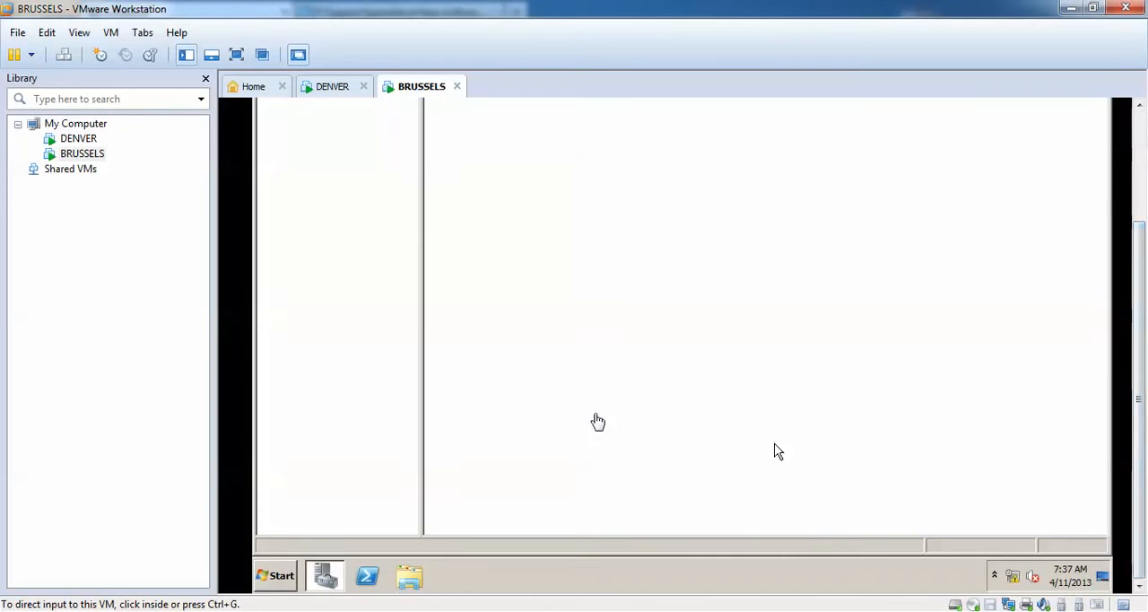
pyautogui.moveTo(1142, 240); pyautogui.dragTo(1141, 159)
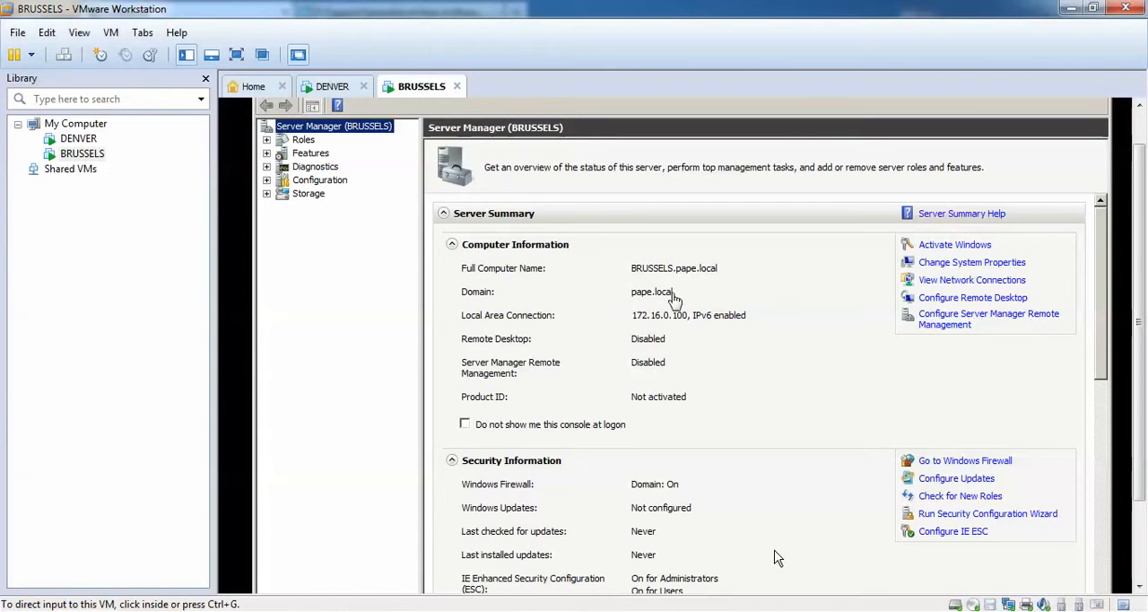
pyautogui.scroll(-1, 1137, 278)
# Open Active Directory Users and Computers on BRUSSELS and display the Users container of pape.local.
pyautogui.moveTo(1137, 278); pyautogui.dragTo(1139, 359)
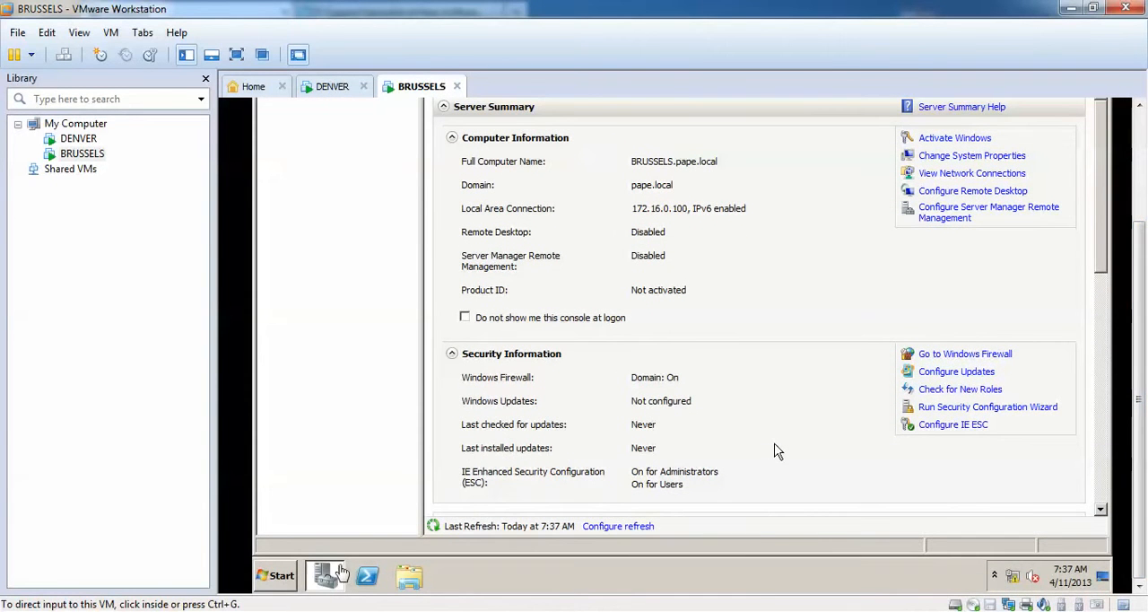
pyautogui.click(280, 575)
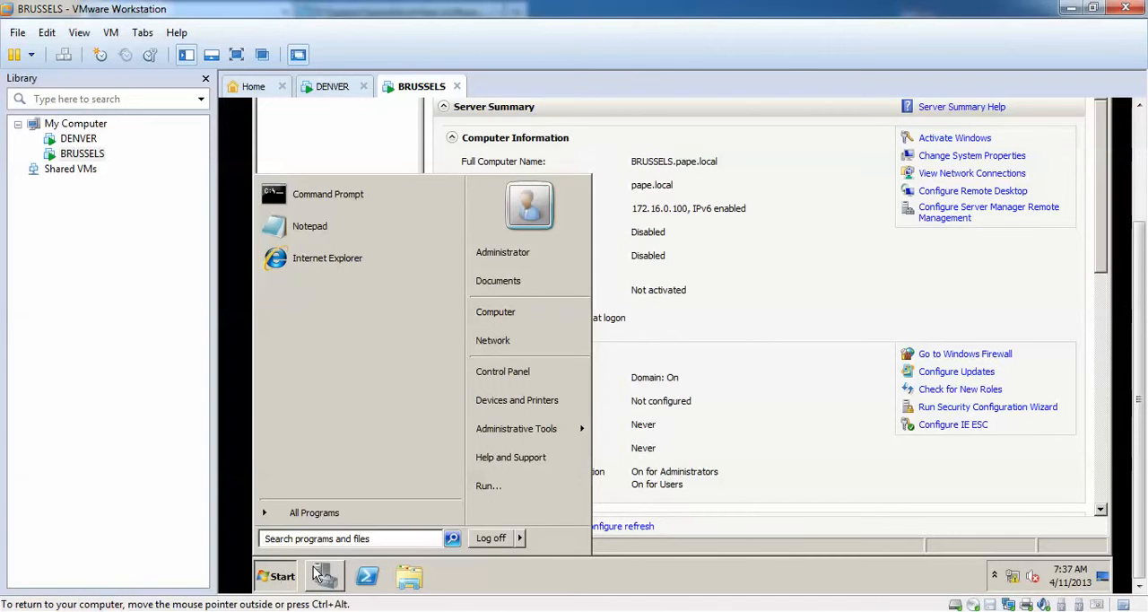
pyautogui.moveTo(502, 437)
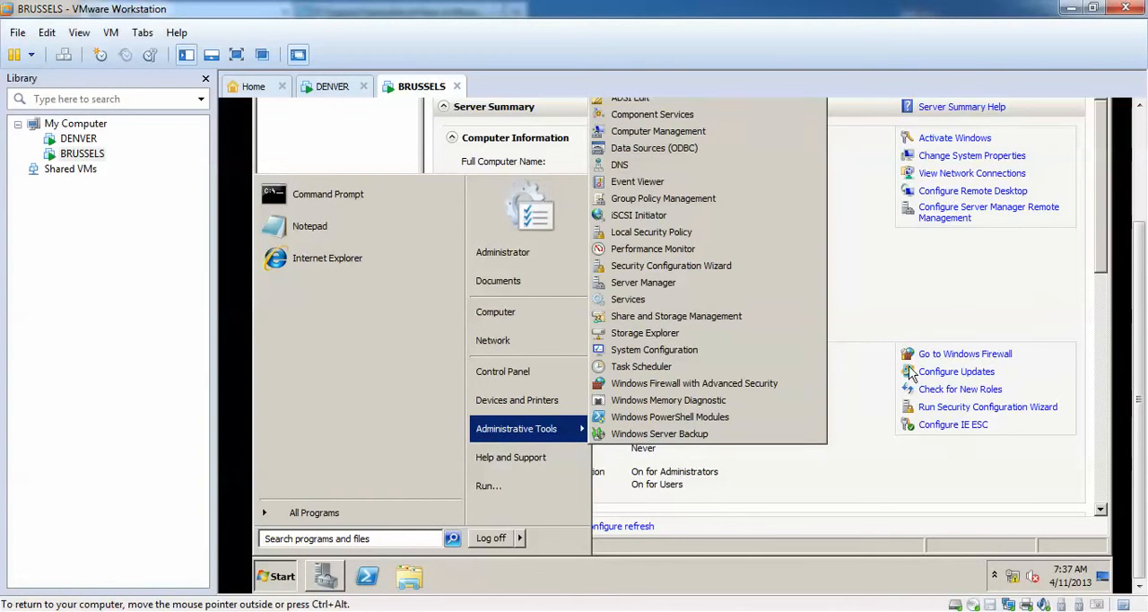
pyautogui.scroll(3, 1092, 218)
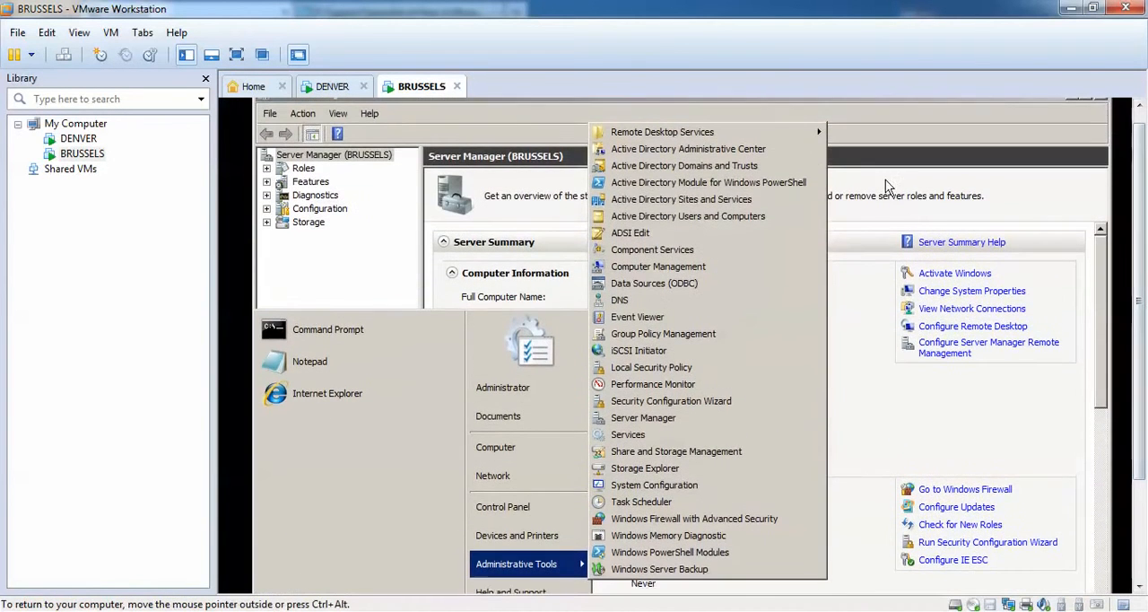
pyautogui.click(674, 216)
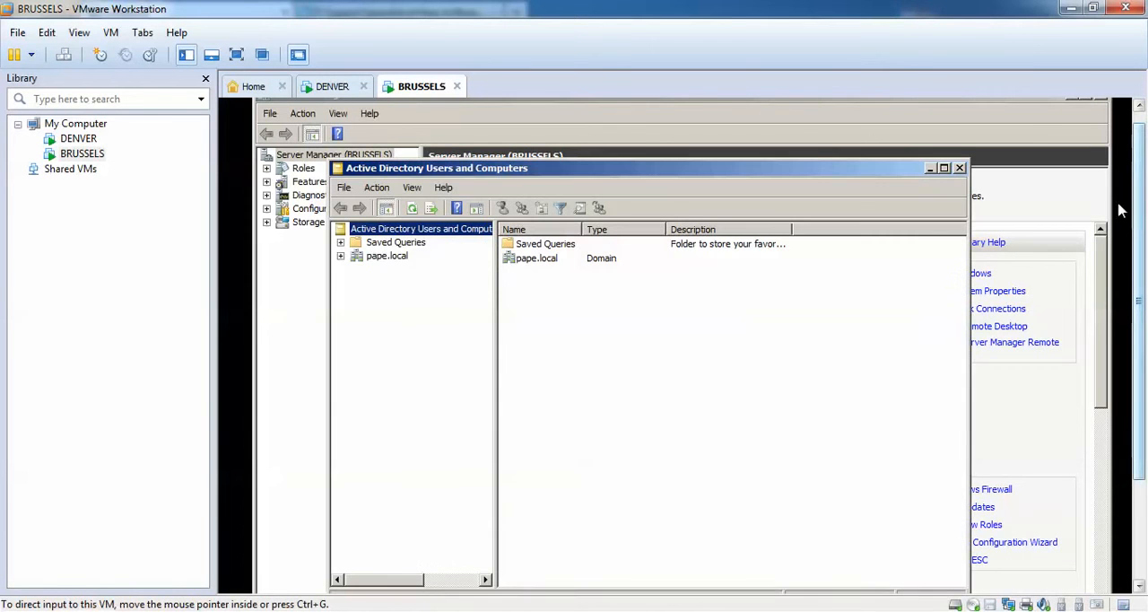
pyautogui.click(340, 257)
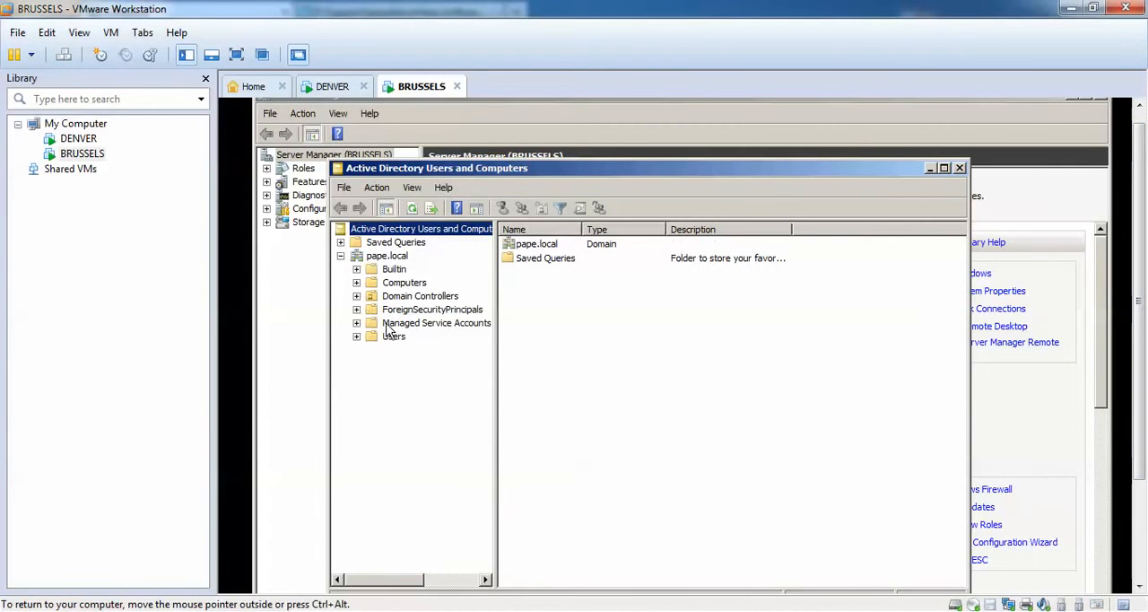
pyautogui.click(385, 339)
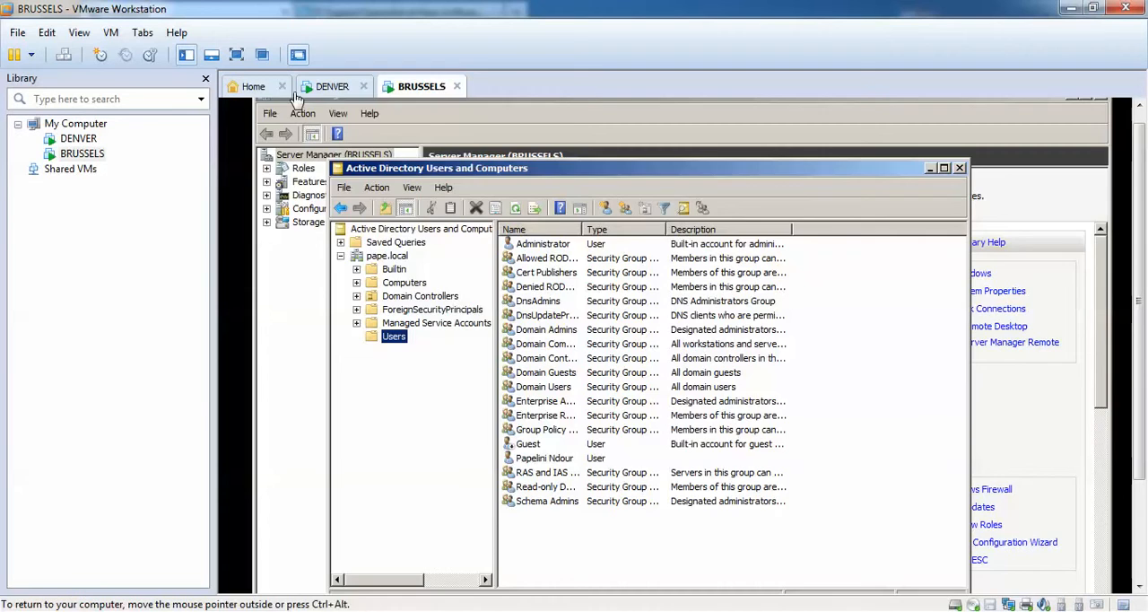
# Compare the Users container on DENVER with the one on BRUSSELS.
pyautogui.click(330, 88)
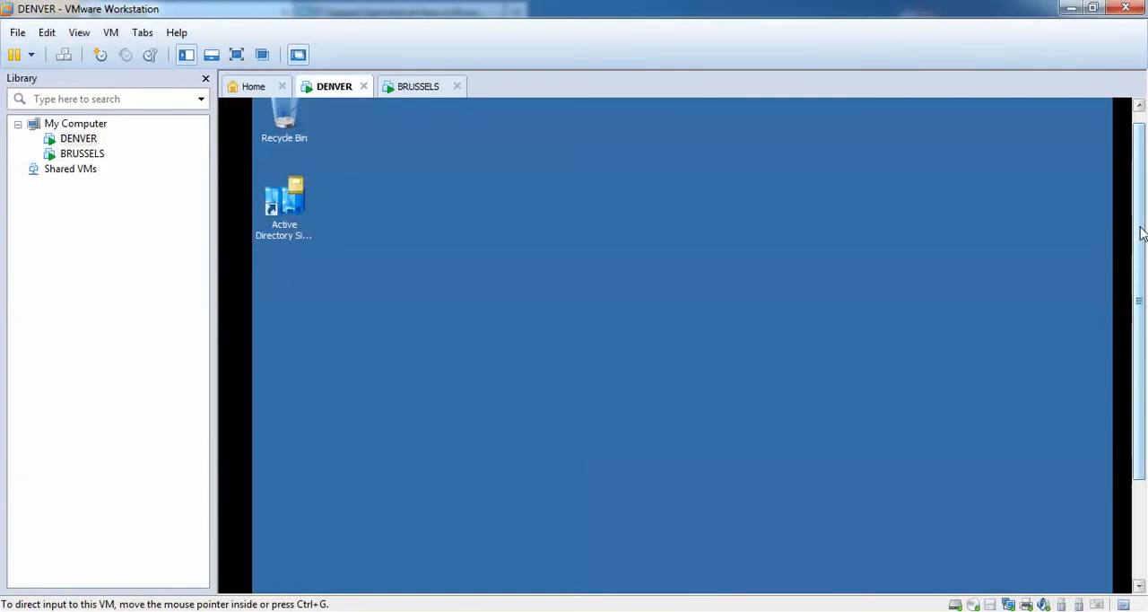
pyautogui.moveTo(1142, 235); pyautogui.dragTo(1143, 305)
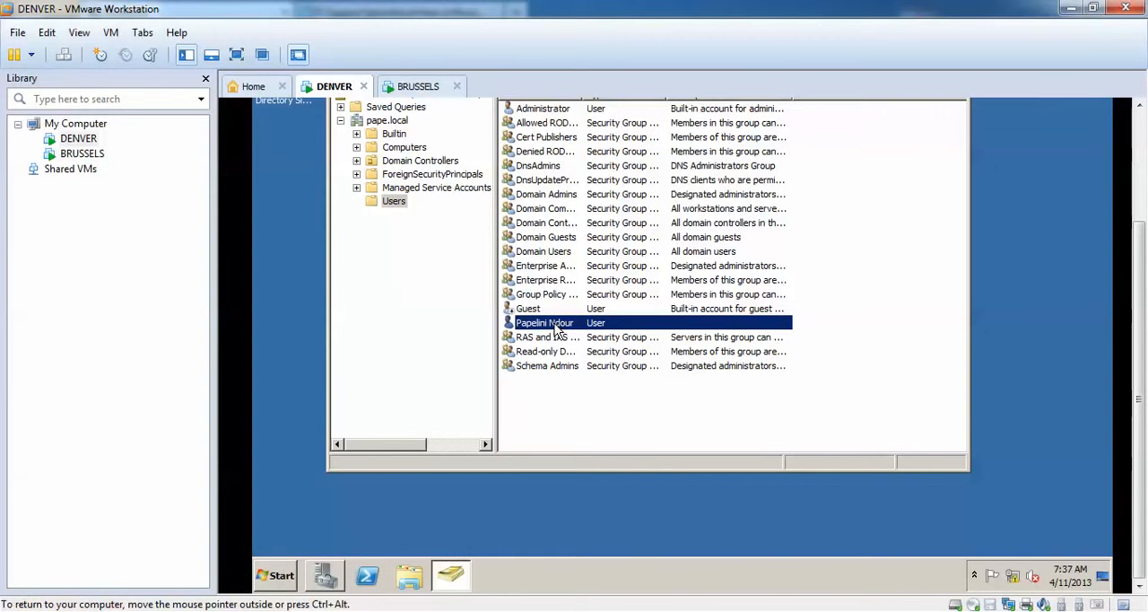
pyautogui.click(399, 86)
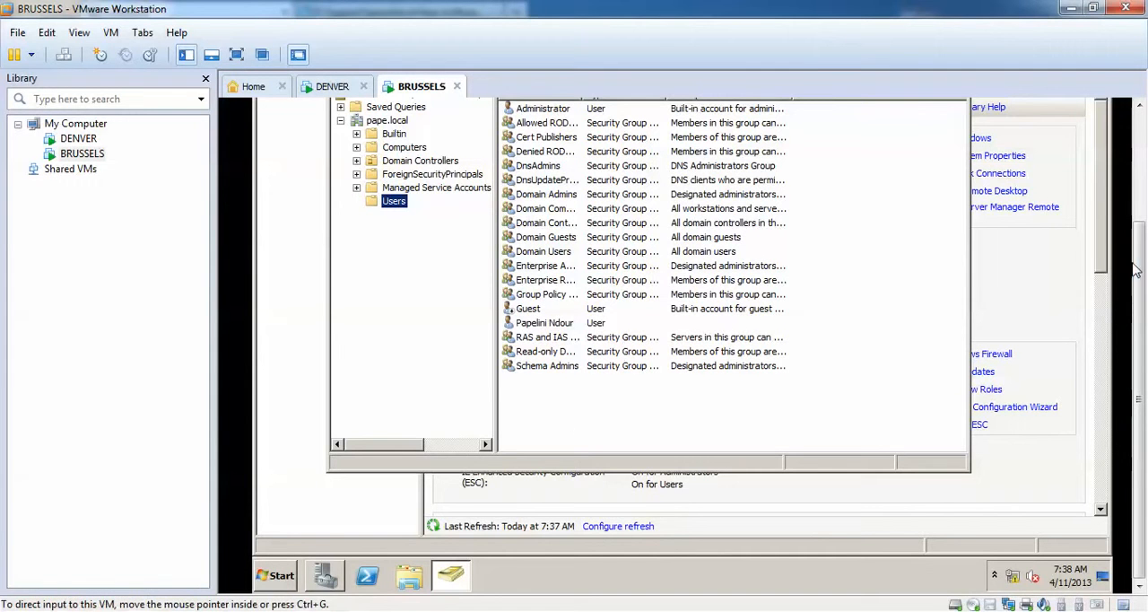
# Start a new user in the Users container on BRUSSELS, entering the first name, last name and logon name at pape.local.
pyautogui.moveTo(1142, 261); pyautogui.dragTo(1146, 192)
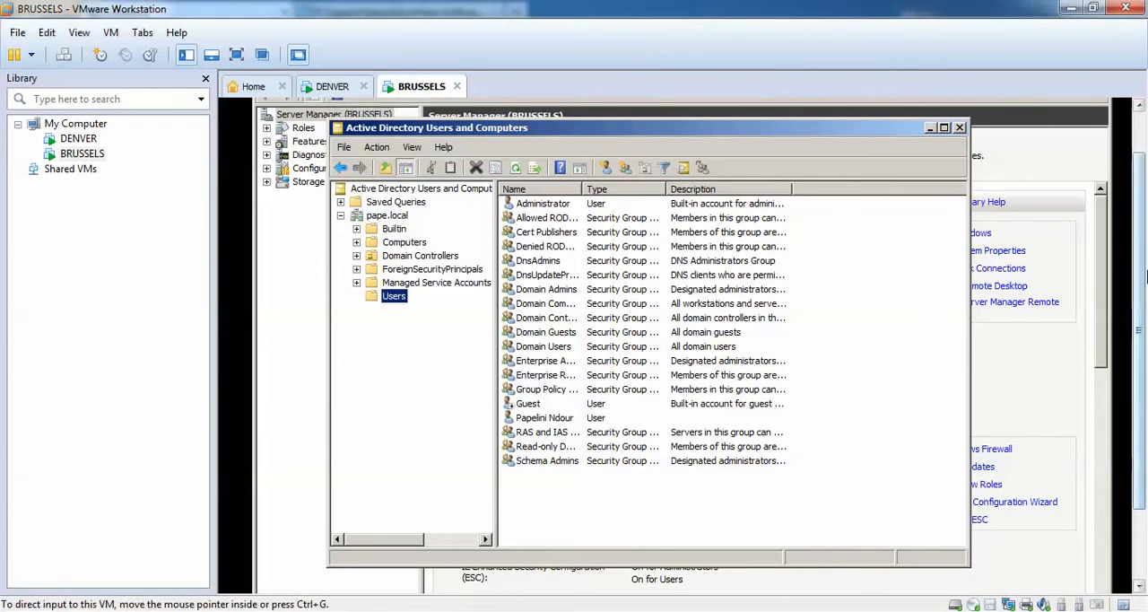
pyautogui.click(563, 503)
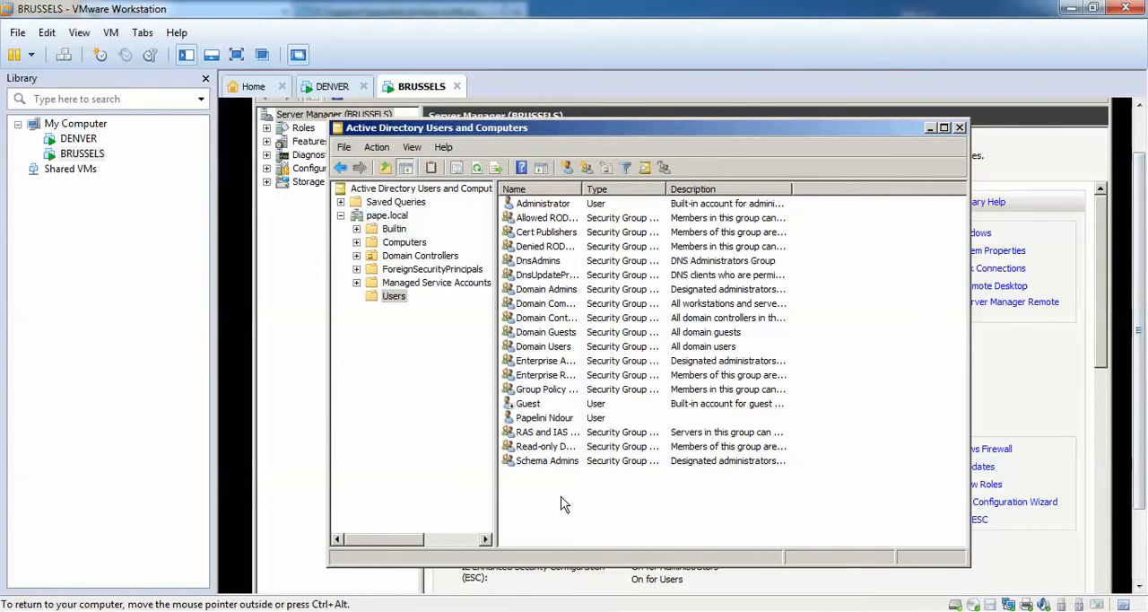
pyautogui.rightClick(563, 503)
pyautogui.moveTo(619, 341)
pyautogui.click(720, 444)
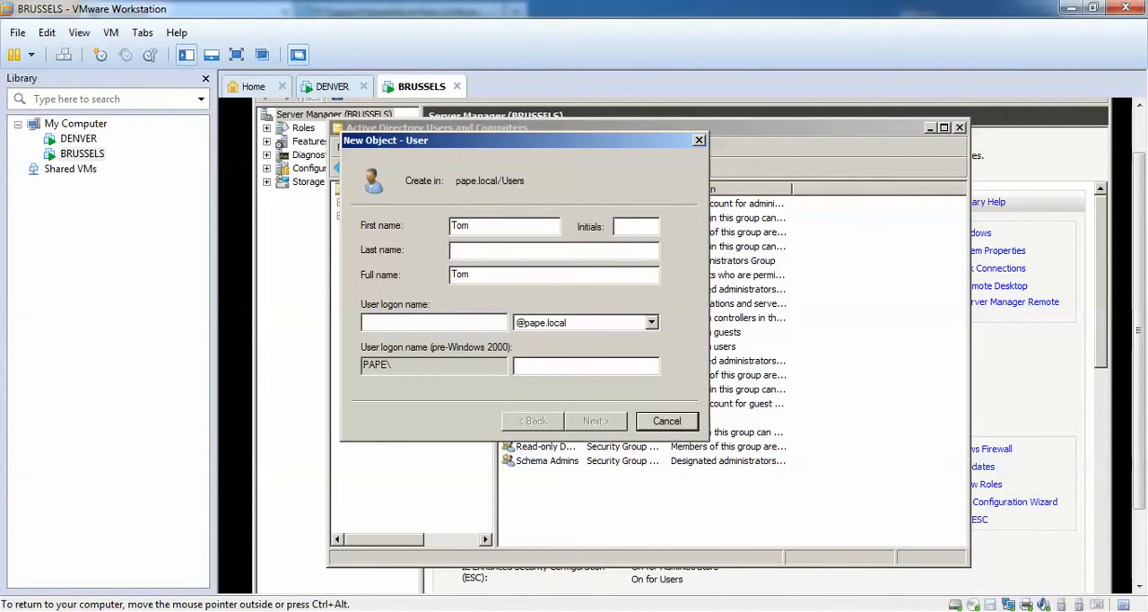
pyautogui.write('Machiels')
pyautogui.press('Tab')
pyautogui.press('Tab')
pyautogui.write('t')
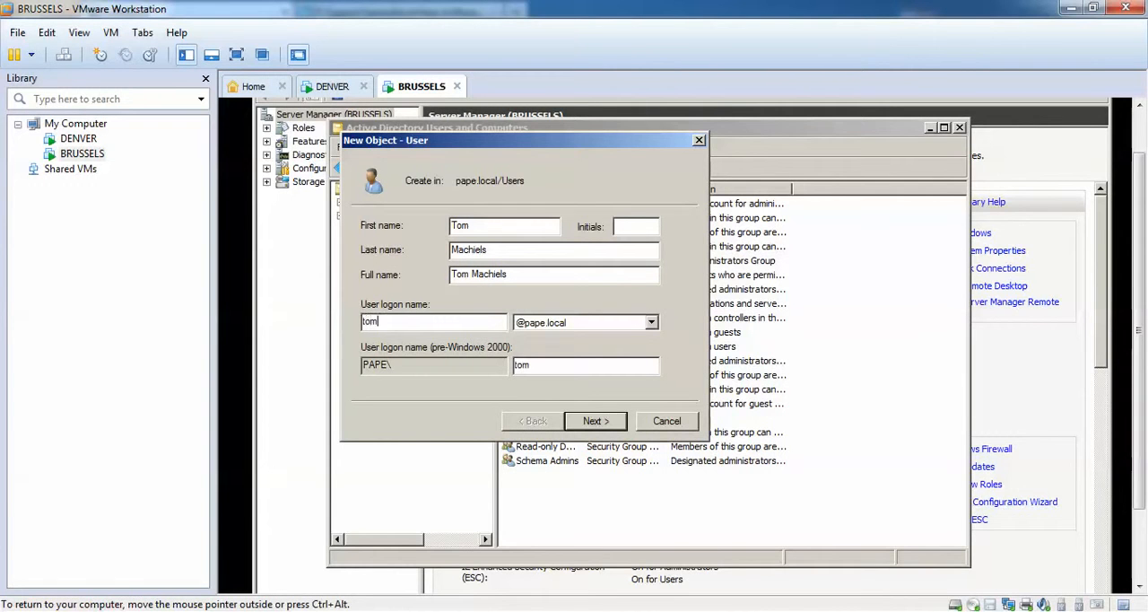
pyautogui.press('Return')
# Enter and confirm the new user's password, turn off the password change at next logon, and create the account.
pyautogui.write('•••')
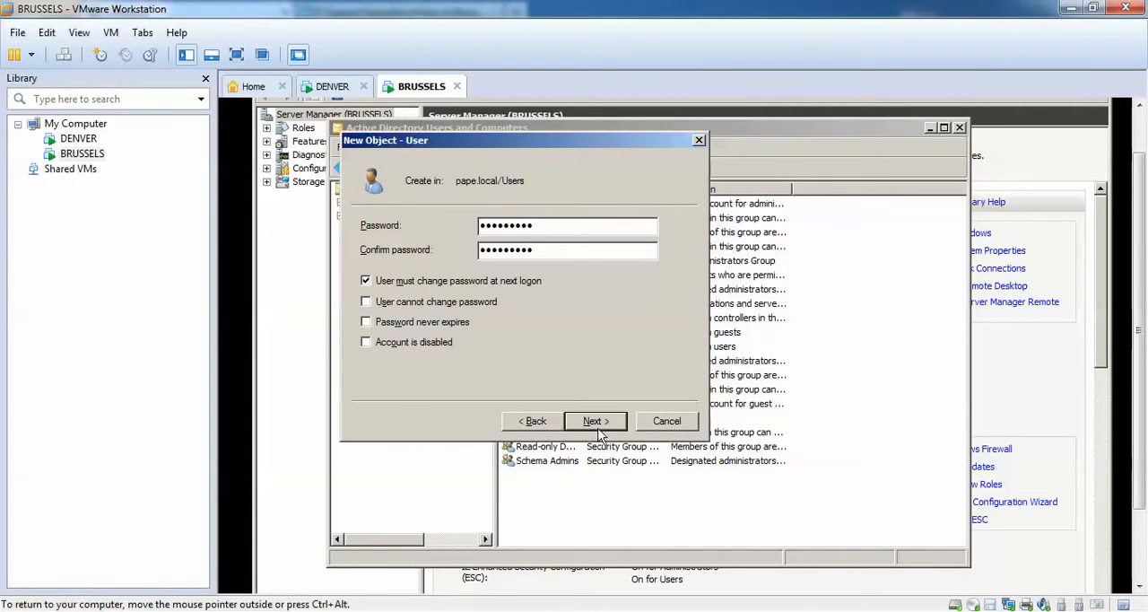
pyautogui.click(438, 285)
pyautogui.click(607, 422)
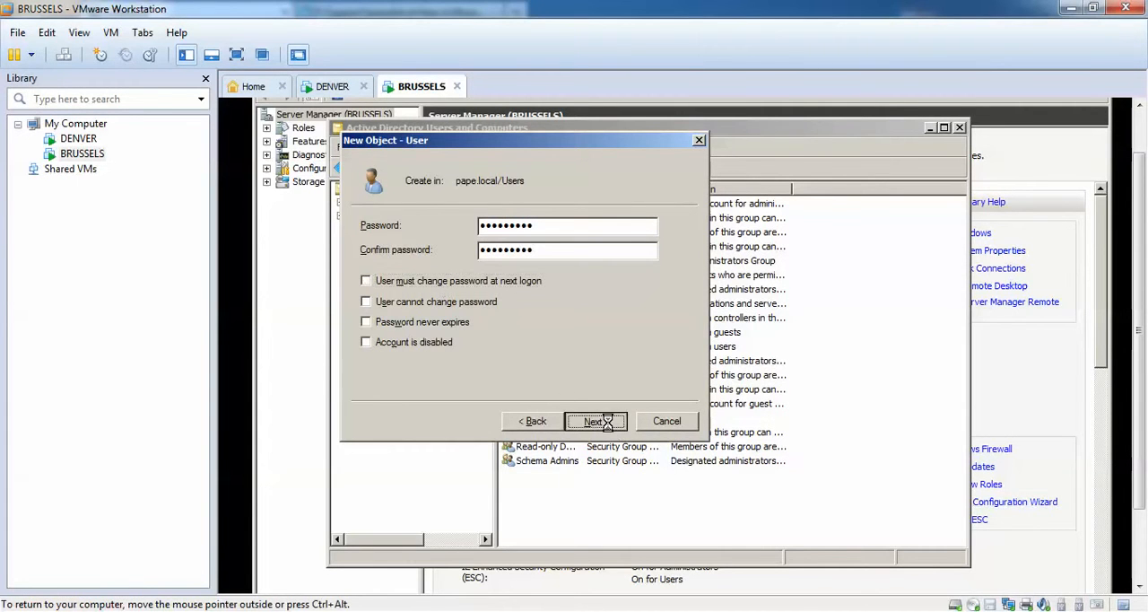
pyautogui.click(594, 421)
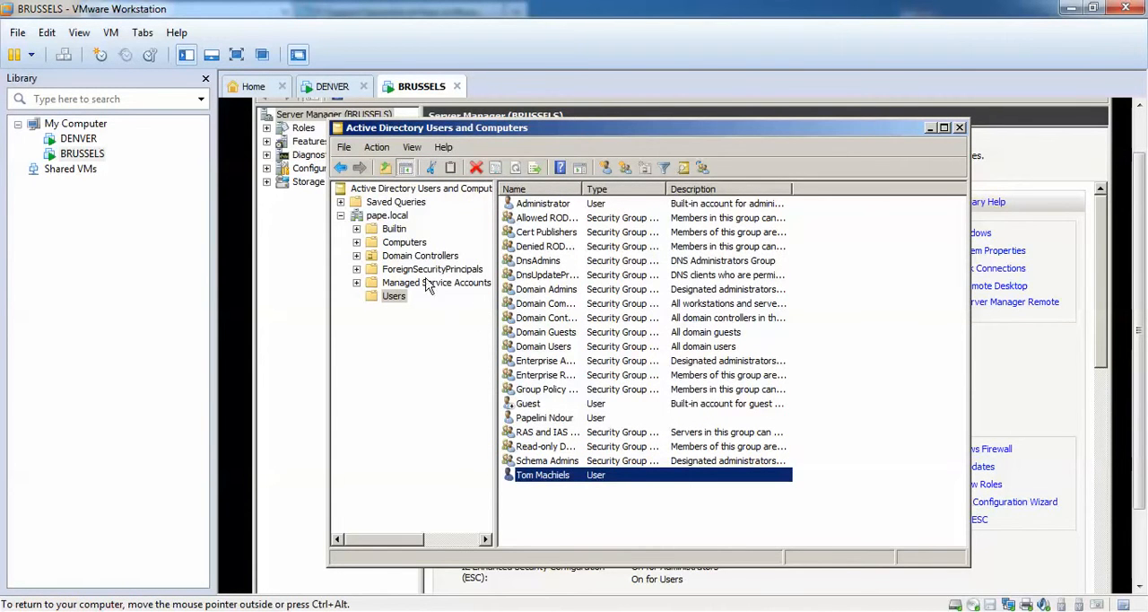
# Refresh the Users container on BRUSSELS and compare it with the Users container on DENVER.
pyautogui.click(395, 297)
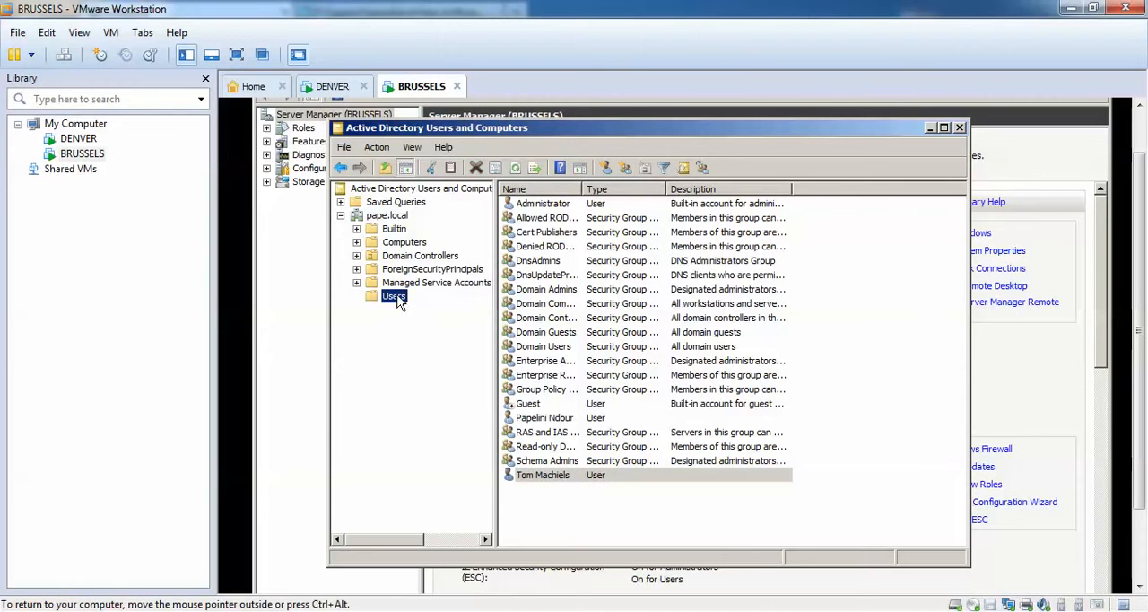
pyautogui.click(517, 169)
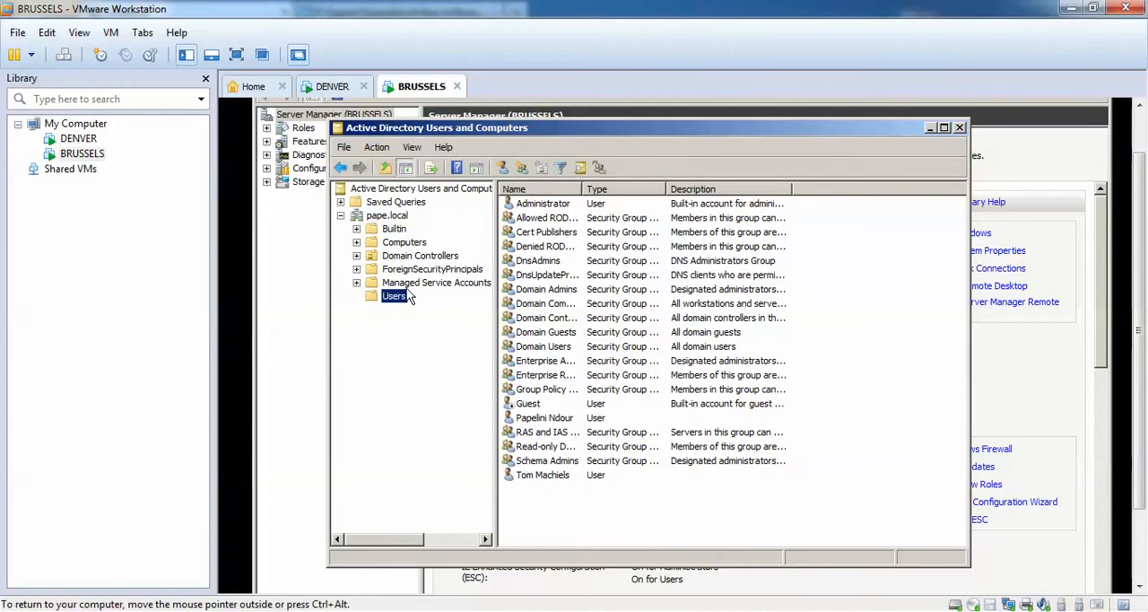
pyautogui.click(333, 87)
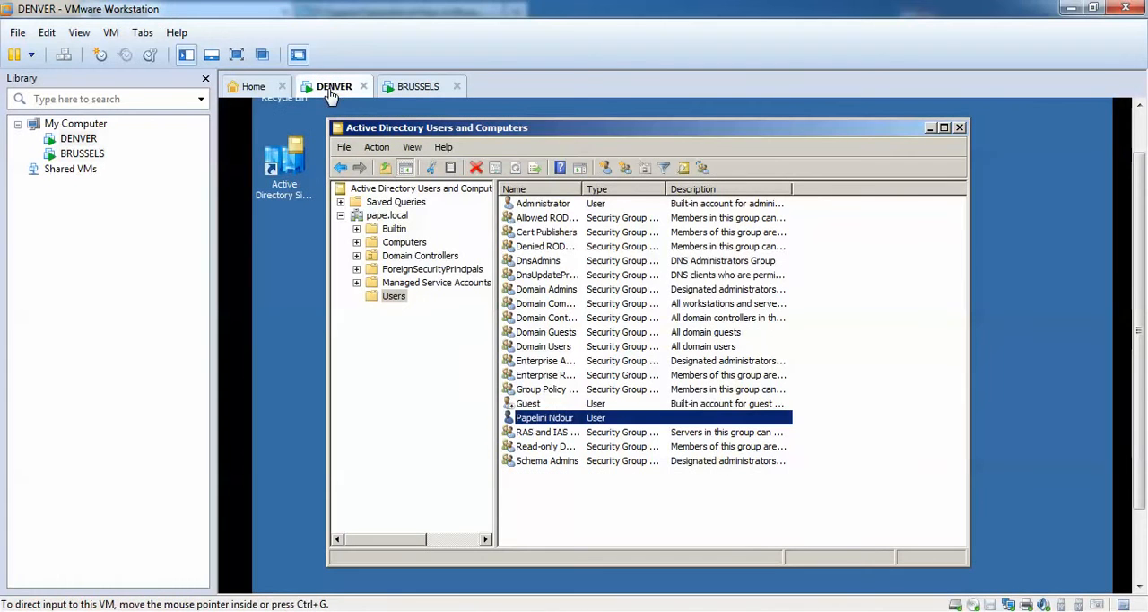
pyautogui.click(570, 490)
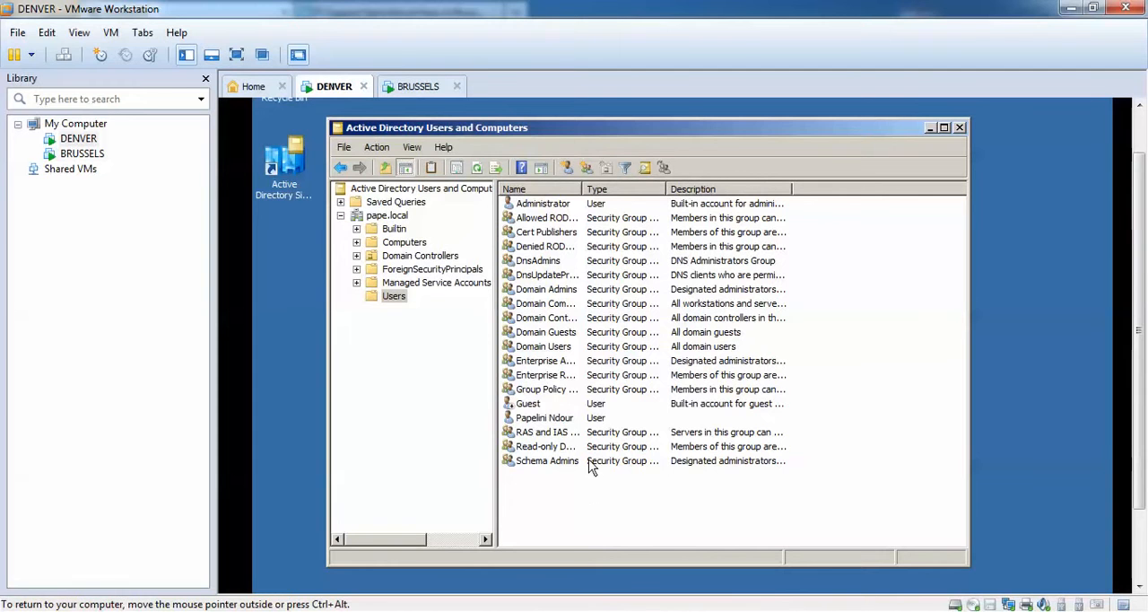
# Open Active Directory Sites and Services on DENVER and display the IP site links under Inter-Site Transports.
pyautogui.scroll(-3, 1142, 301)
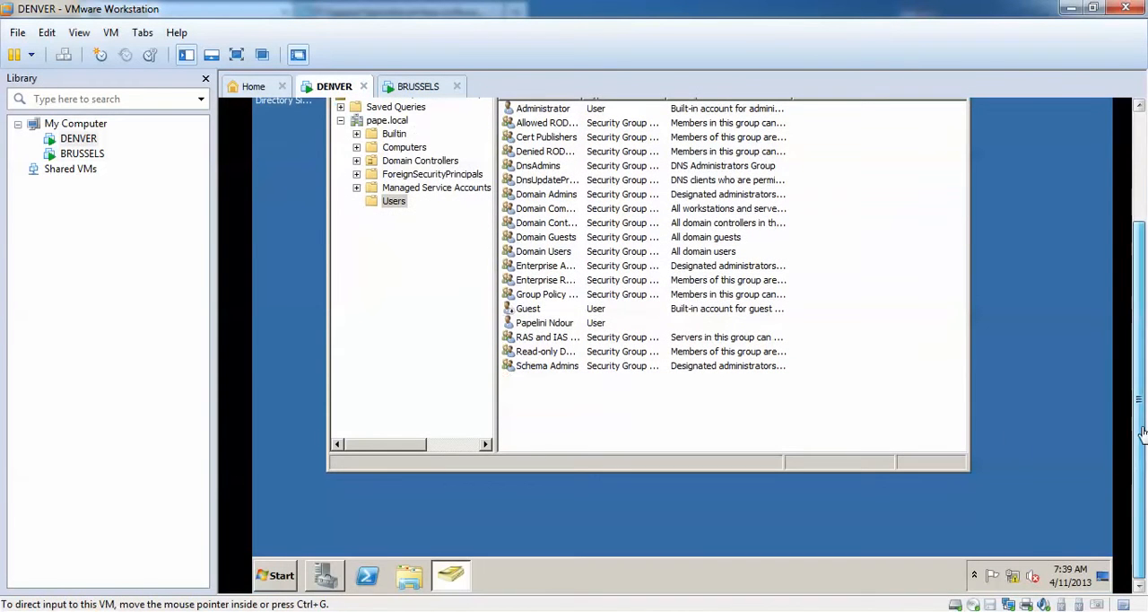
pyautogui.click(280, 575)
pyautogui.click(353, 319)
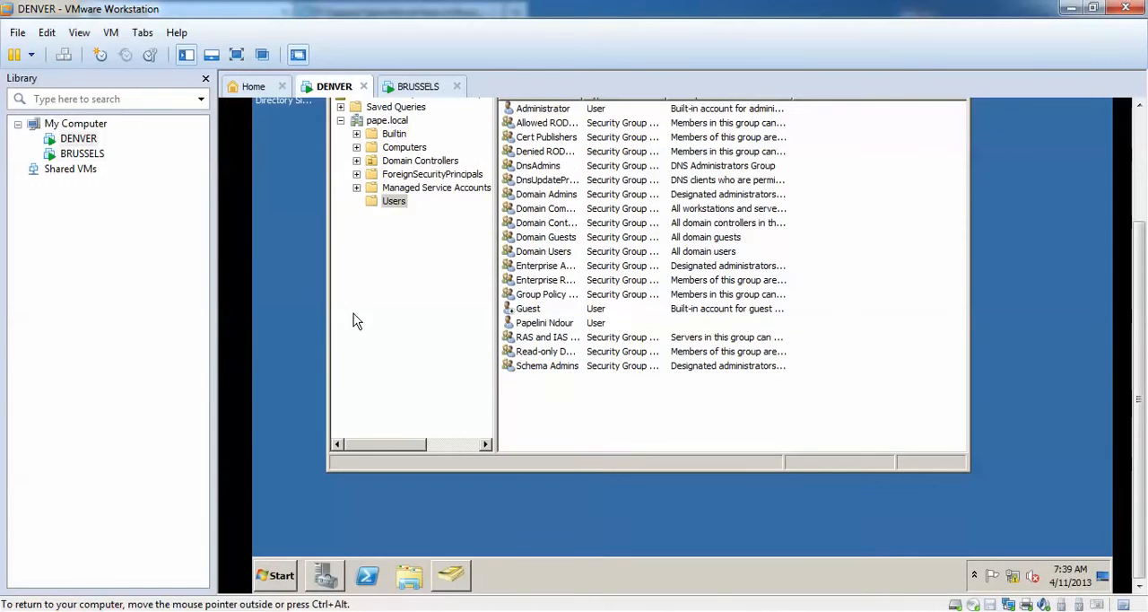
pyautogui.scroll(3, 1137, 291)
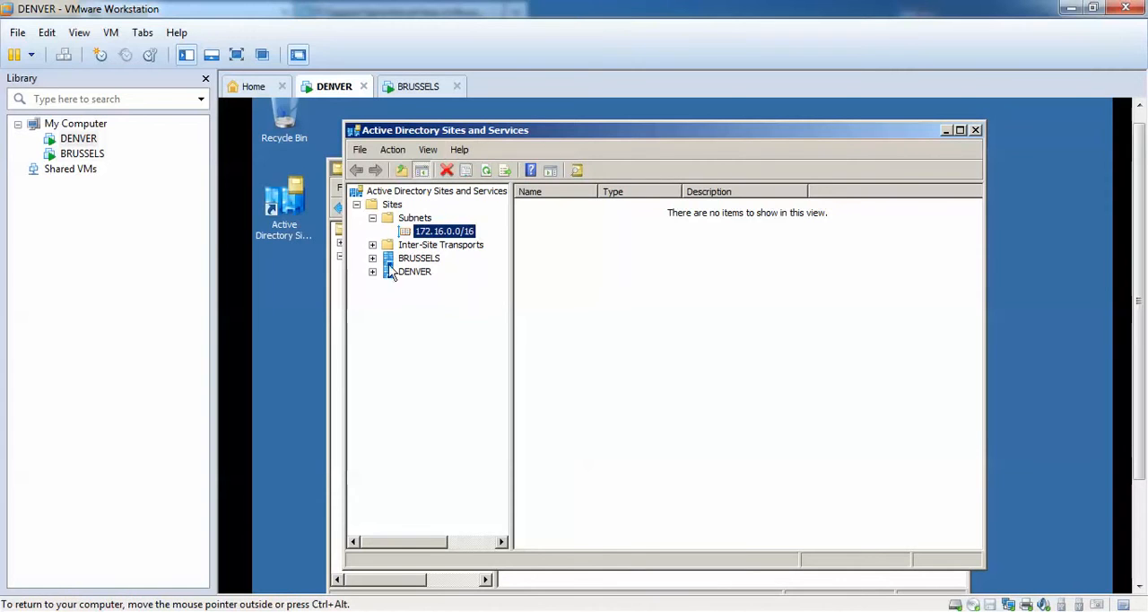
pyautogui.click(372, 218)
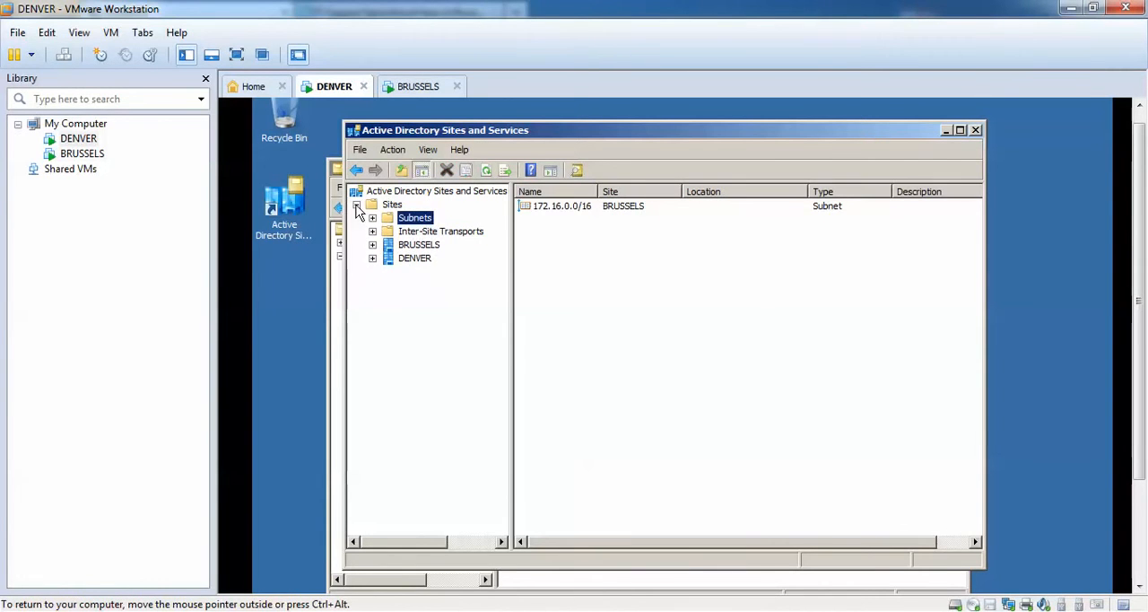
pyautogui.click(372, 231)
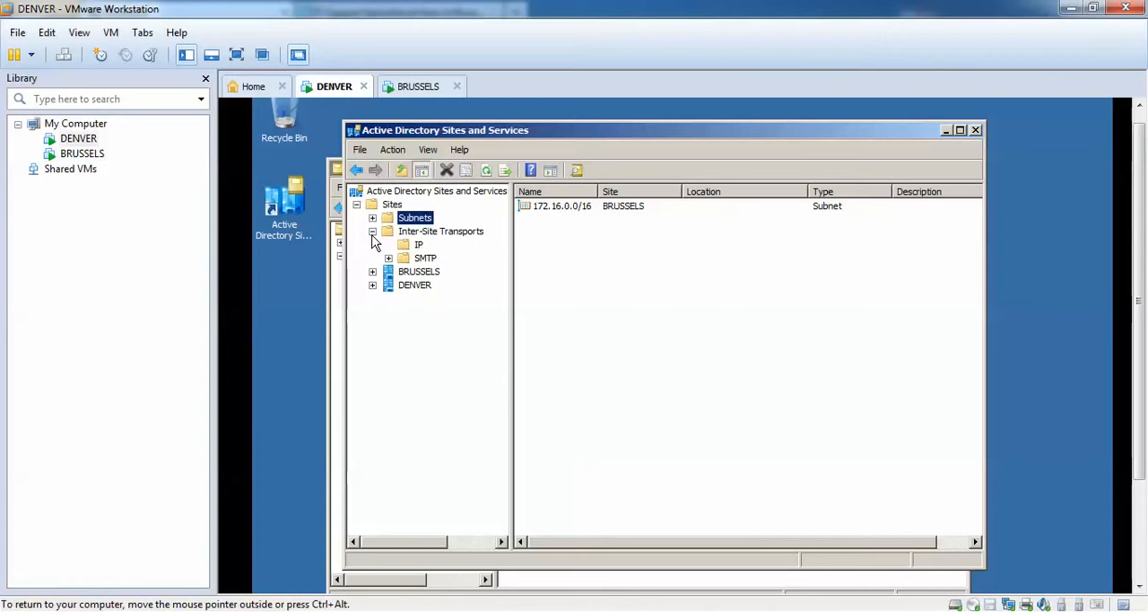
pyautogui.click(422, 231)
pyautogui.click(419, 245)
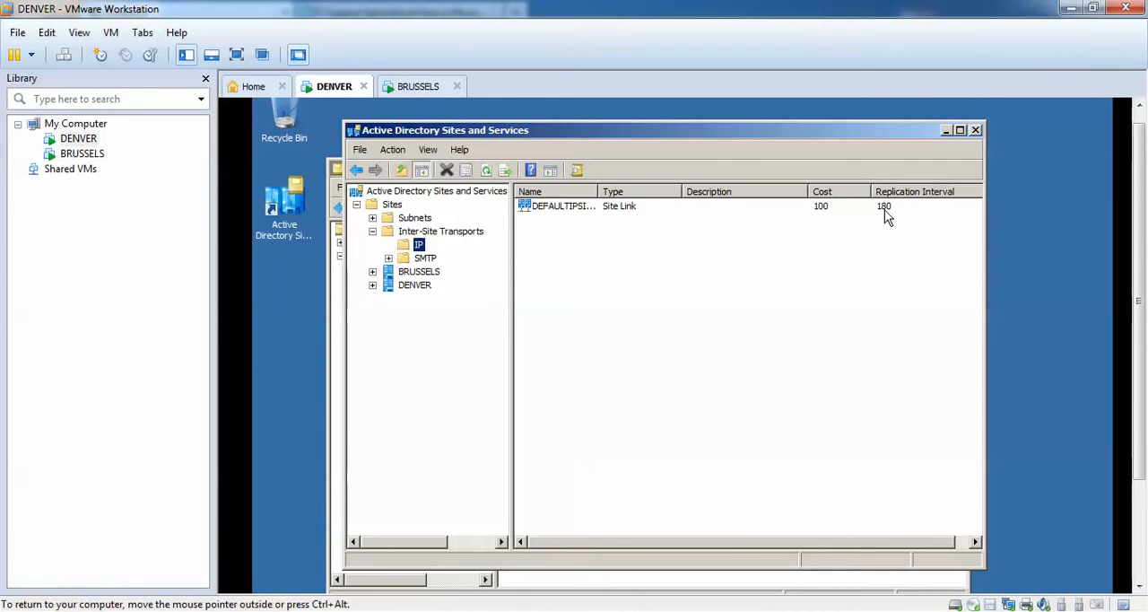
# Rename the default IP site link as DENVER to BRUSSELS.
pyautogui.rightClick(578, 208)
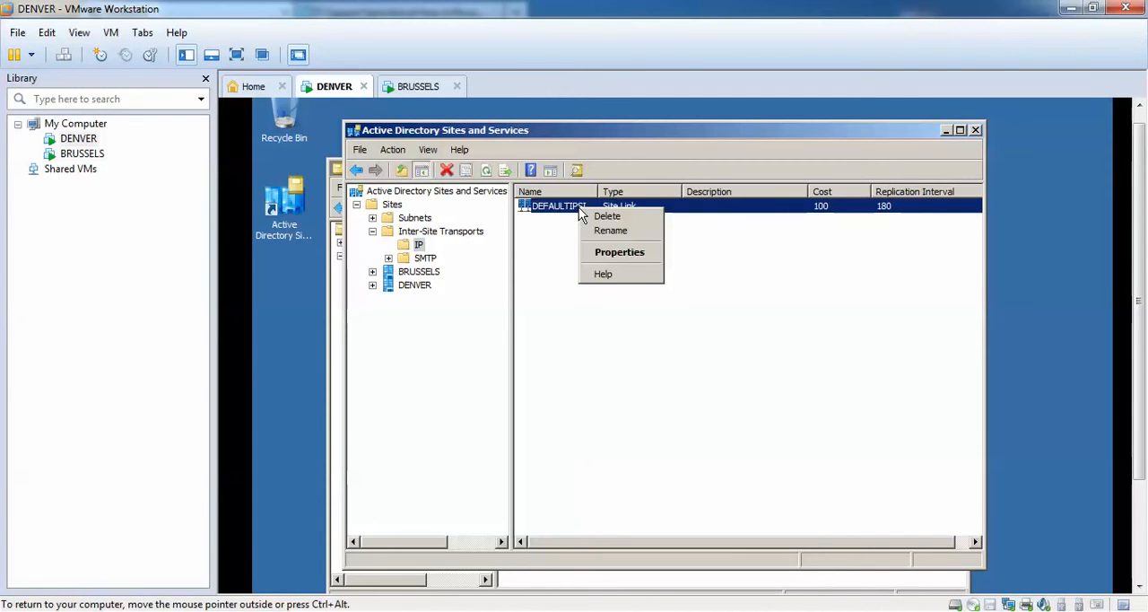
pyautogui.click(610, 230)
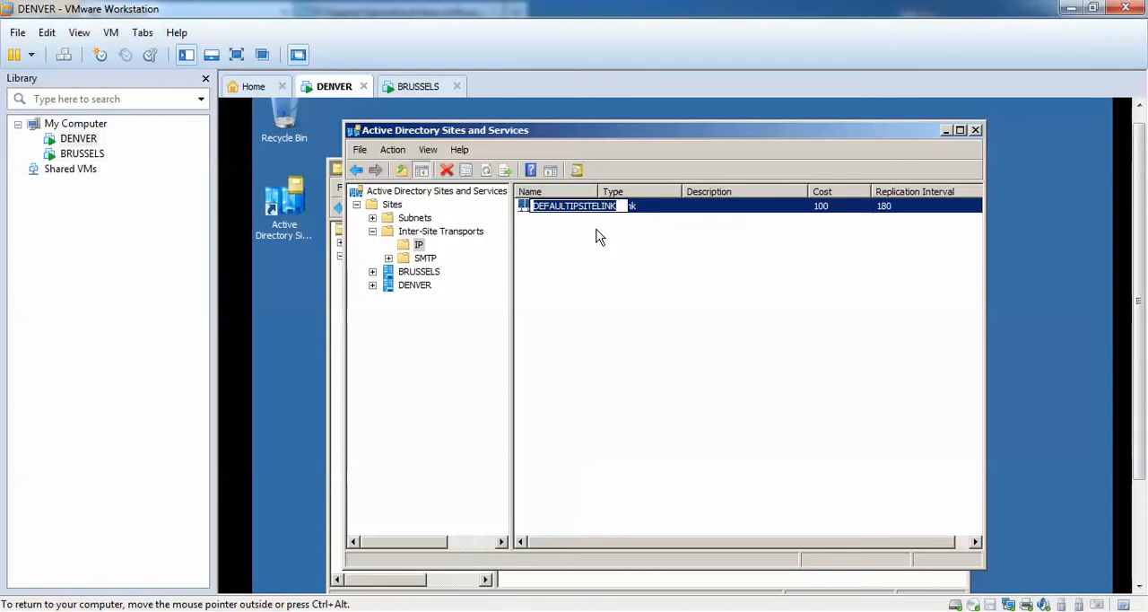
pyautogui.write('D')
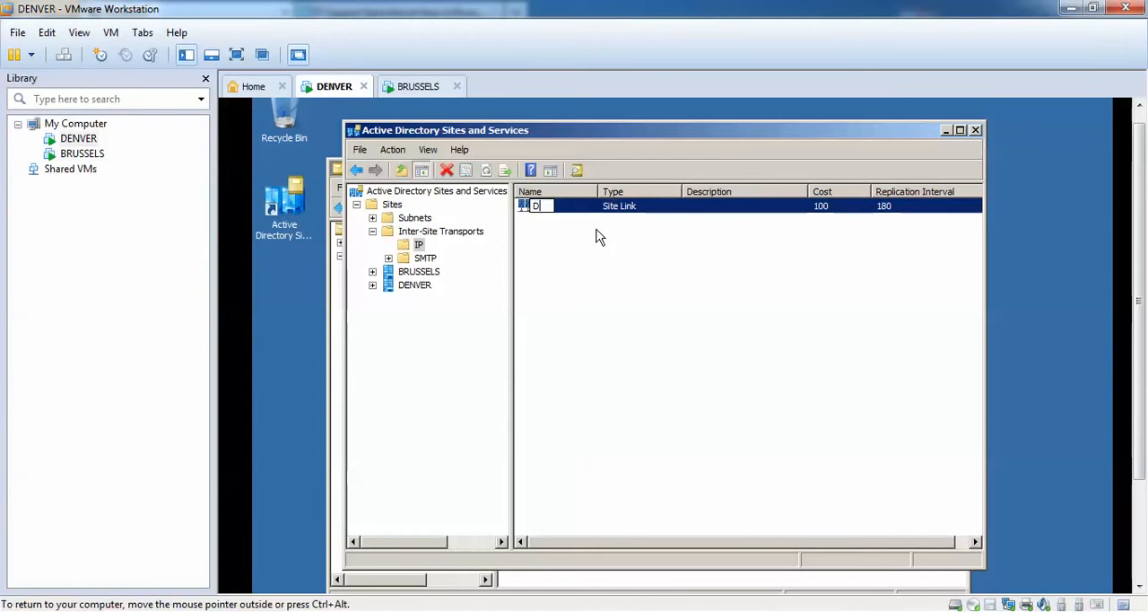
pyautogui.write('ENVER ')
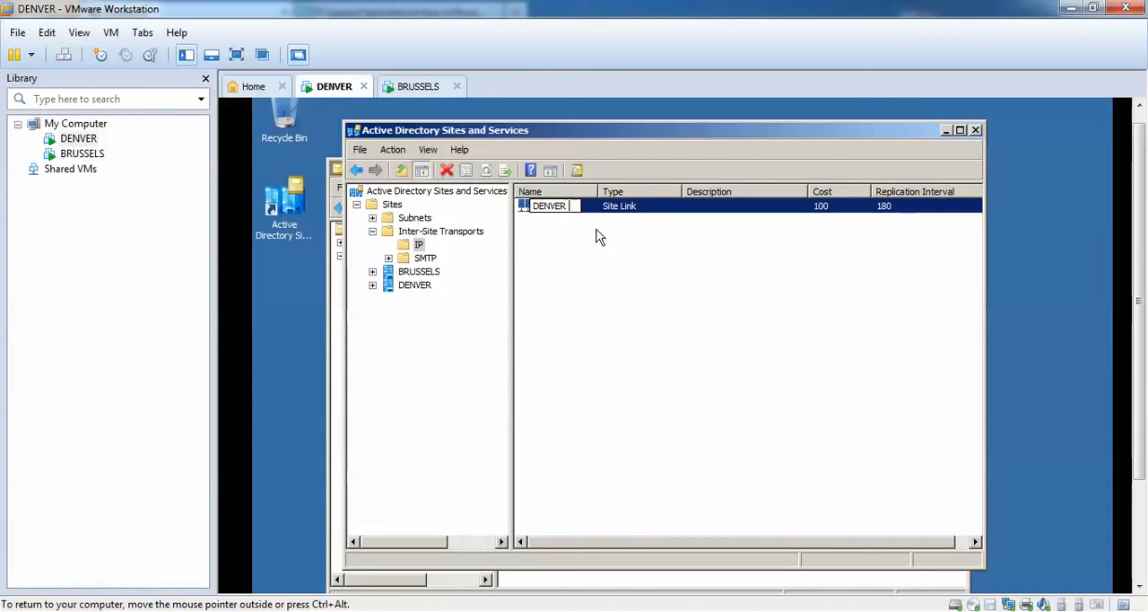
pyautogui.write('to BRU')
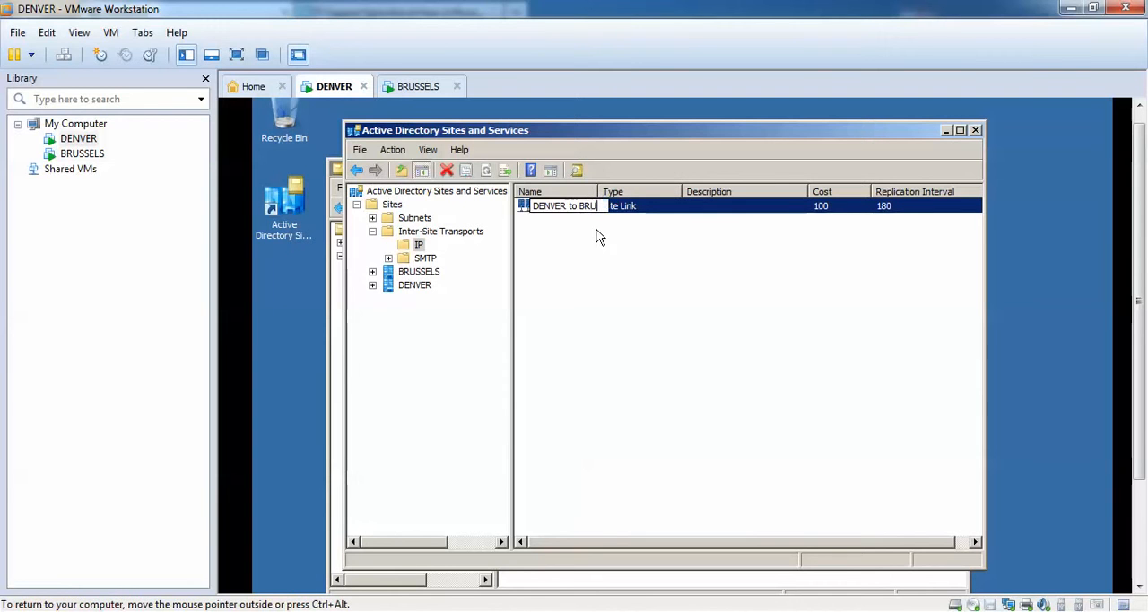
pyautogui.write('SSELS')
pyautogui.press('Return')
# Set the DENVER to BRUSSELS site link to replicate every 15 minutes.
pyautogui.doubleClick(594, 206)
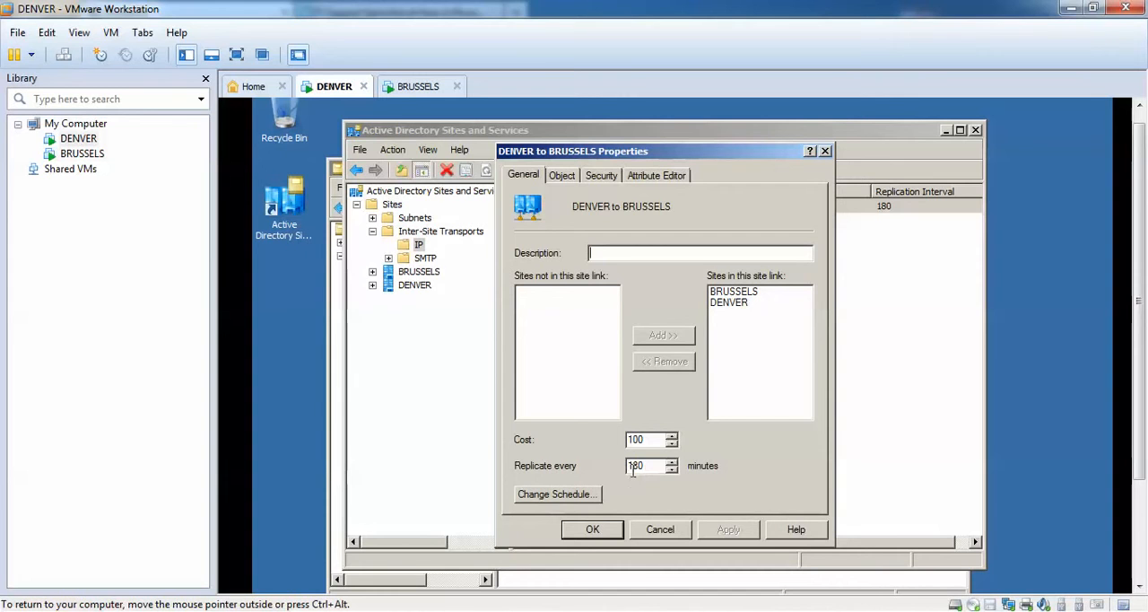
pyautogui.moveTo(651, 470); pyautogui.dragTo(538, 470)
pyautogui.write('15')
# Try blocking replication in the site link schedule for the whole week and for Wednesday 3:00 AM to 8:00 PM, restoring full availability each time.
pyautogui.click(592, 499)
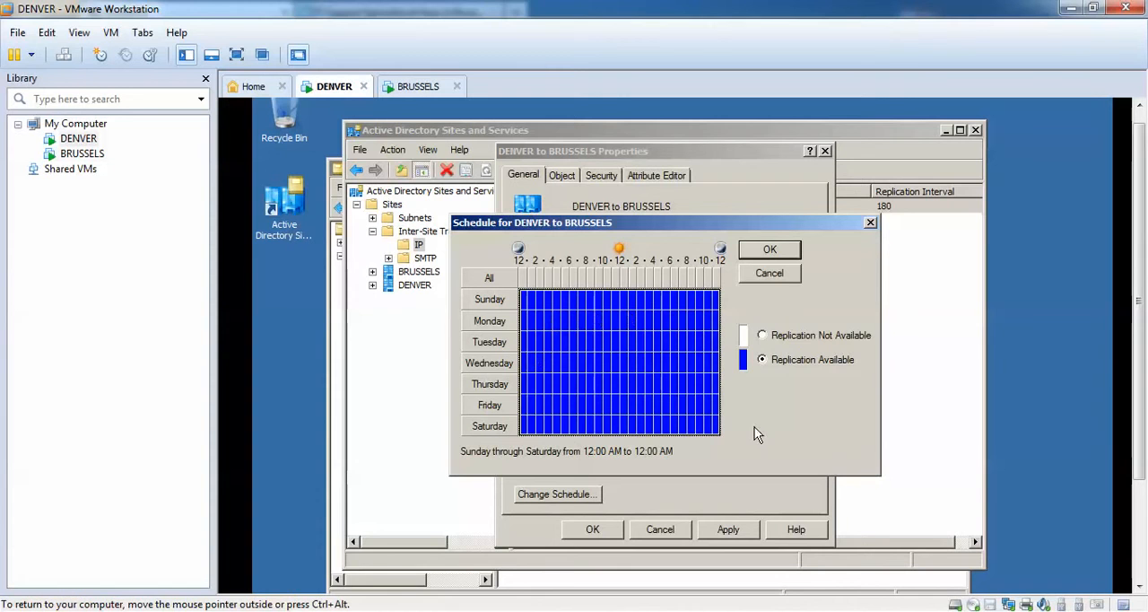
pyautogui.click(763, 337)
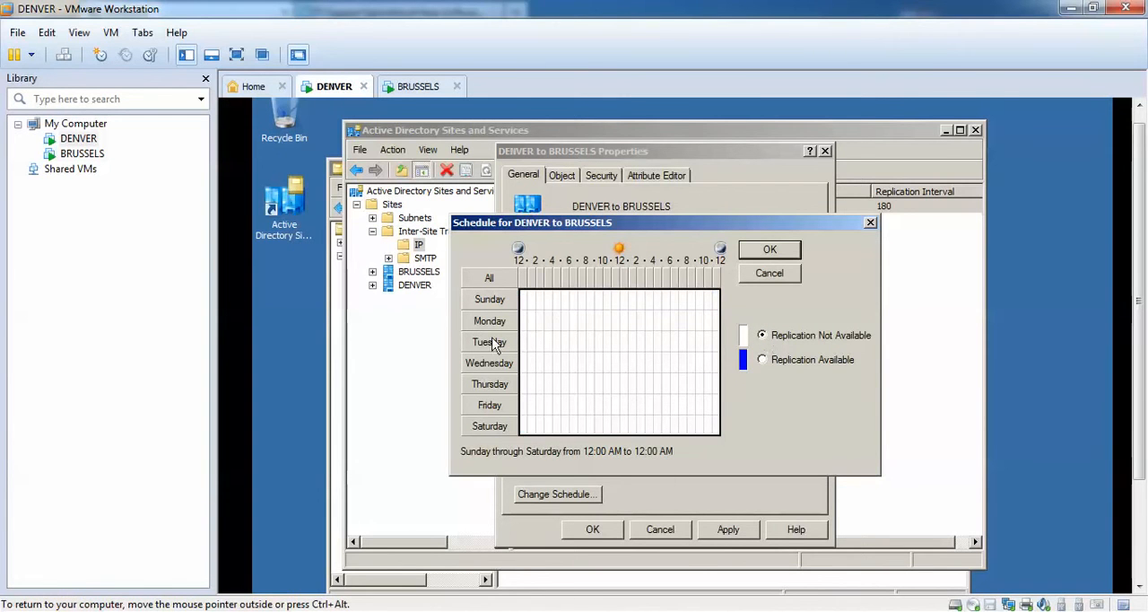
pyautogui.click(763, 359)
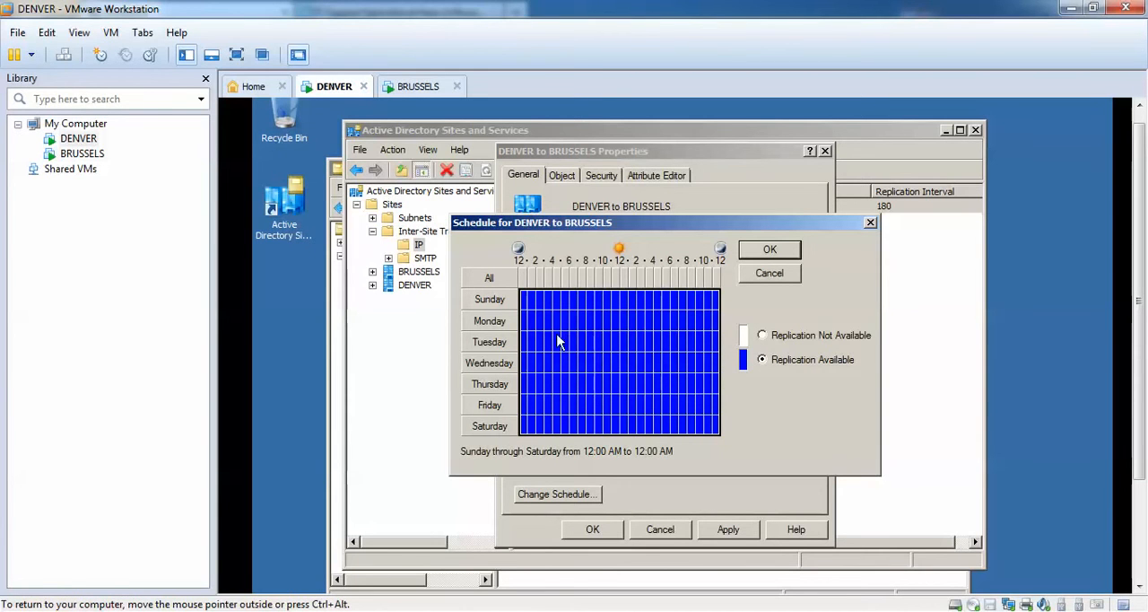
pyautogui.moveTo(548, 358); pyautogui.dragTo(689, 375)
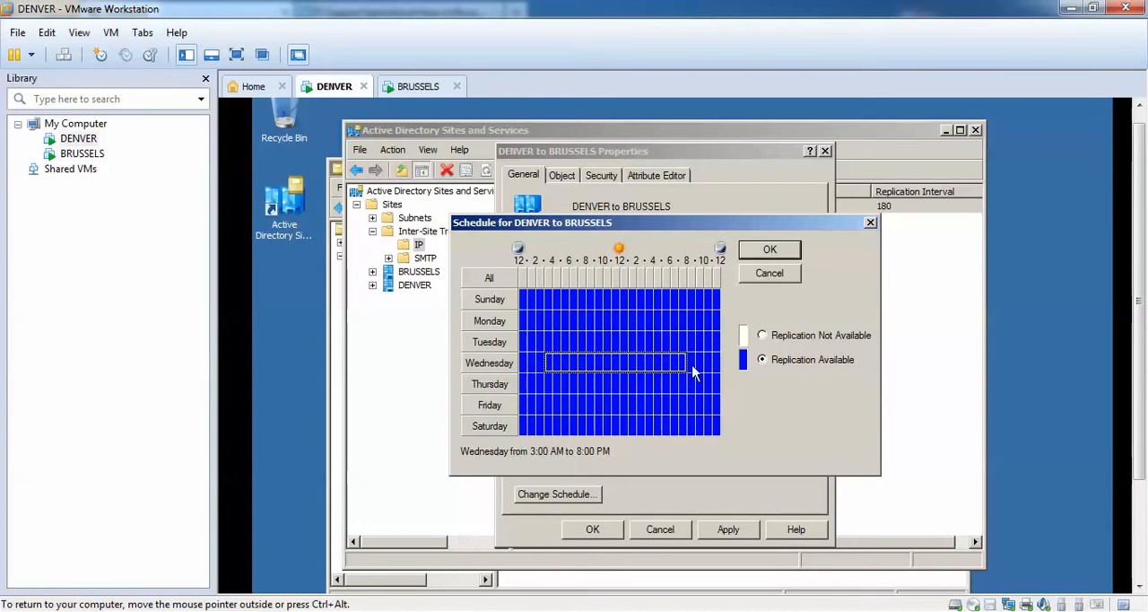
pyautogui.click(761, 335)
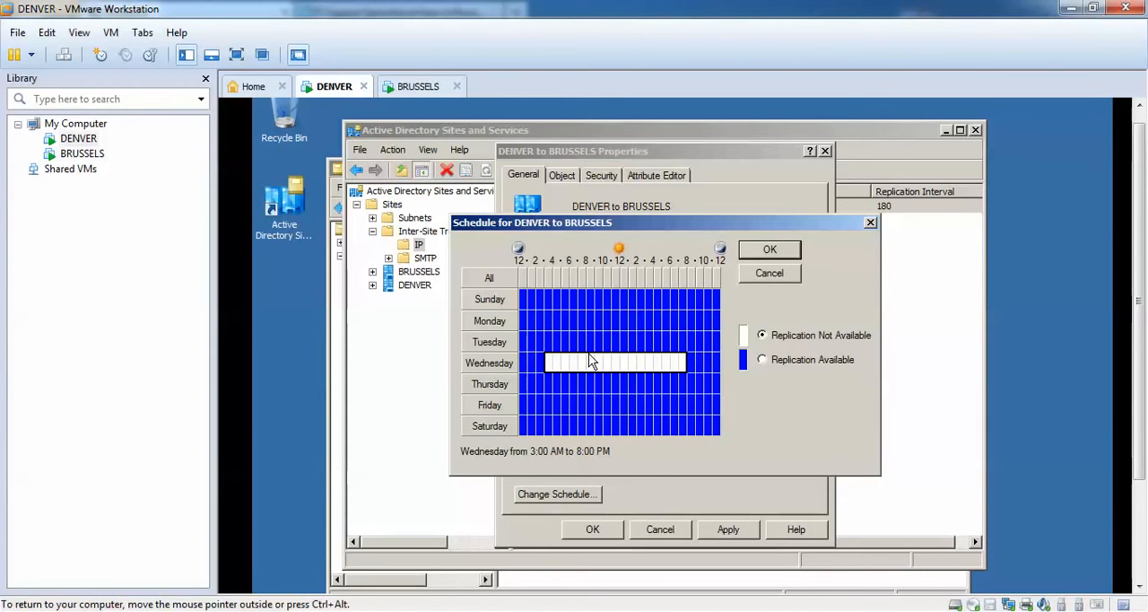
pyautogui.click(762, 361)
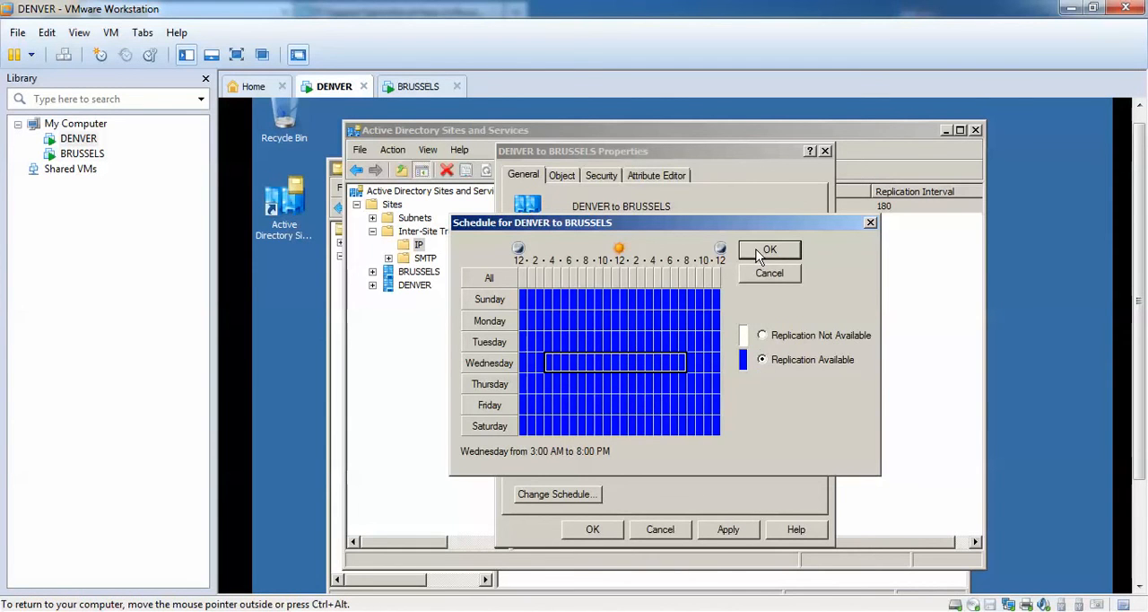
pyautogui.click(768, 251)
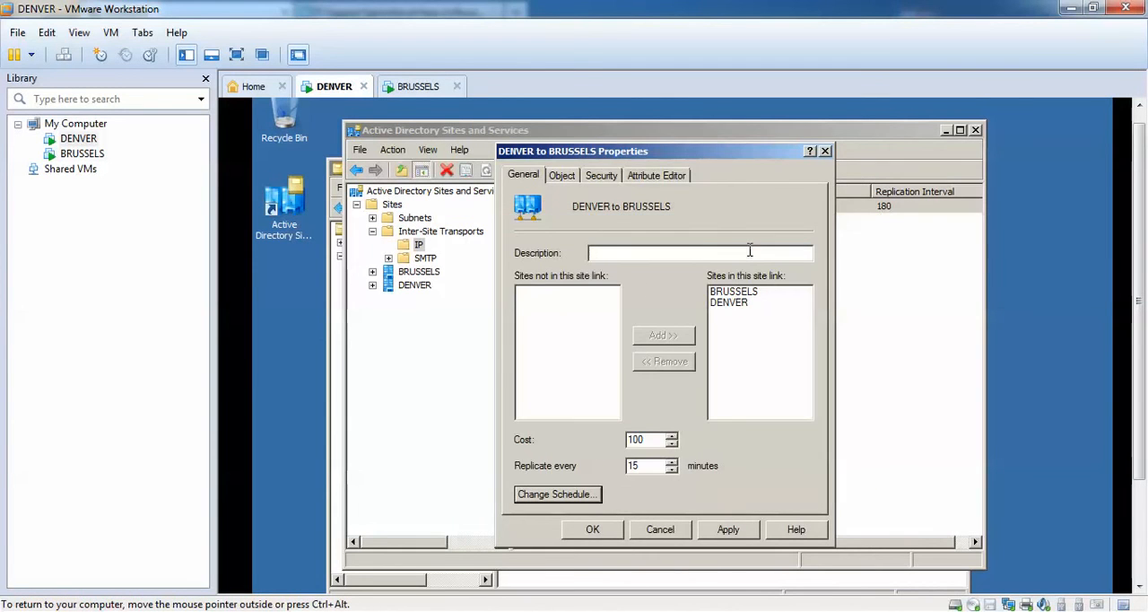
# Apply the changed properties of the DENVER to BRUSSELS site link and close them.
pyautogui.click(728, 530)
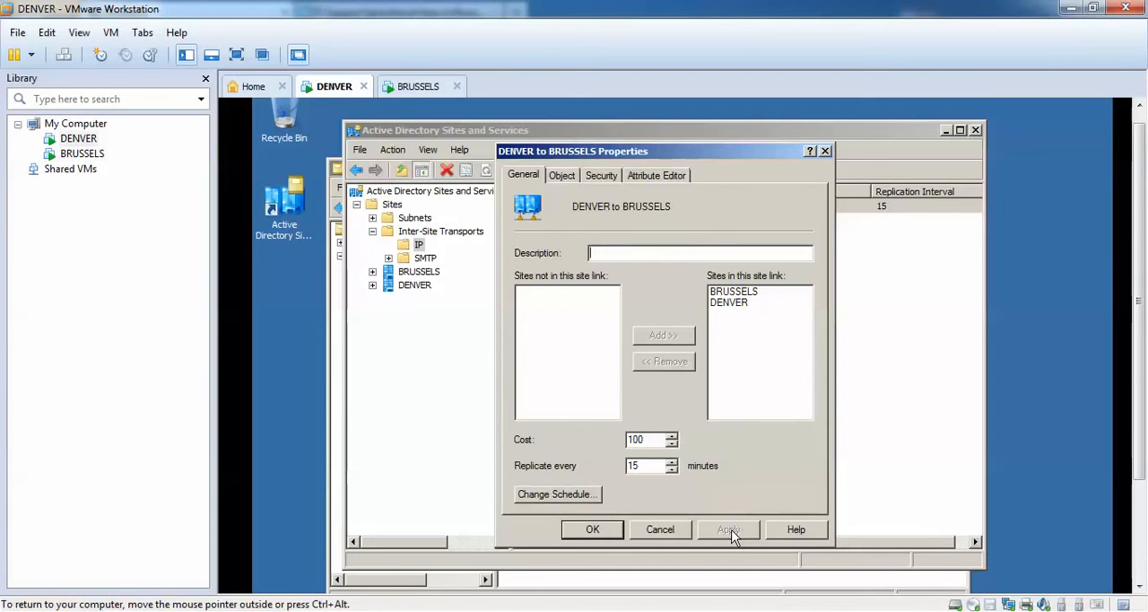
pyautogui.click(593, 530)
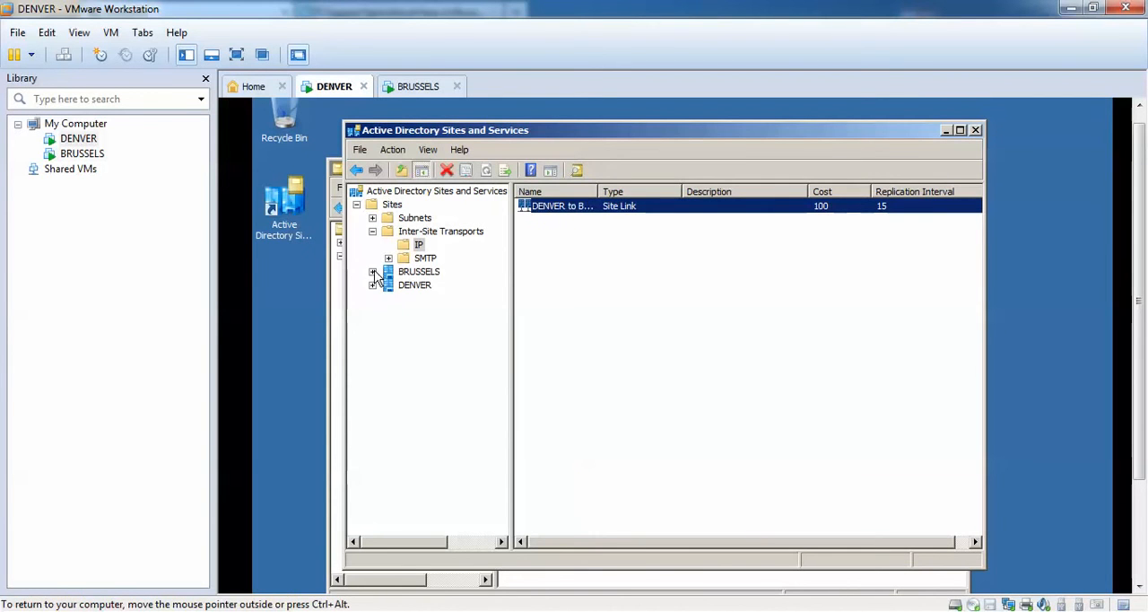
# Check the Users containers on BRUSSELS and DENVER again for the newly created user.
pyautogui.click(373, 219)
pyautogui.click(418, 258)
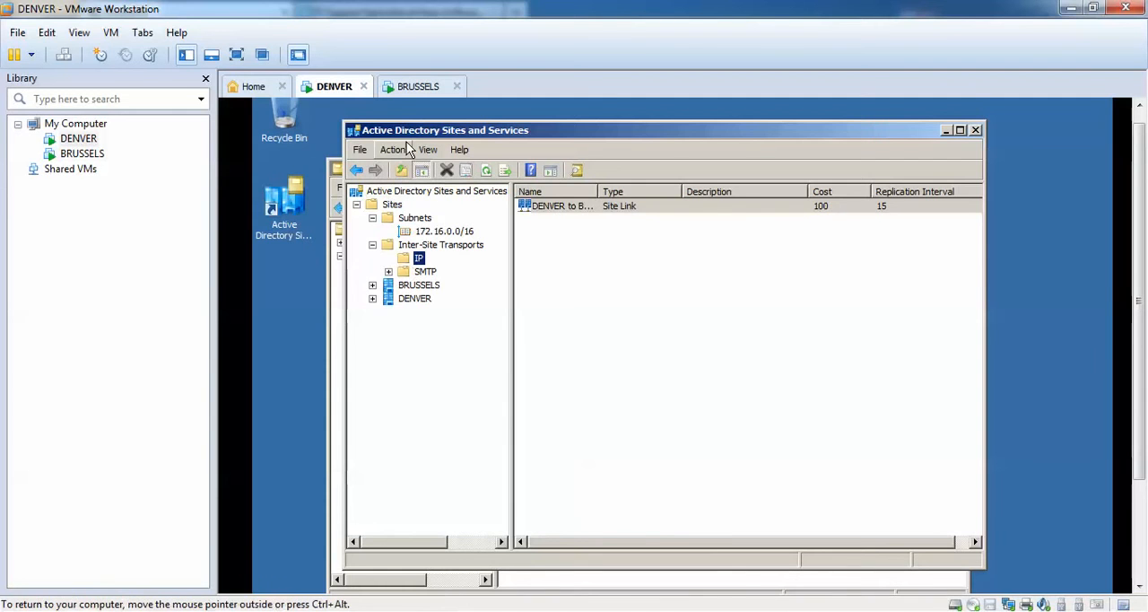
pyautogui.click(418, 86)
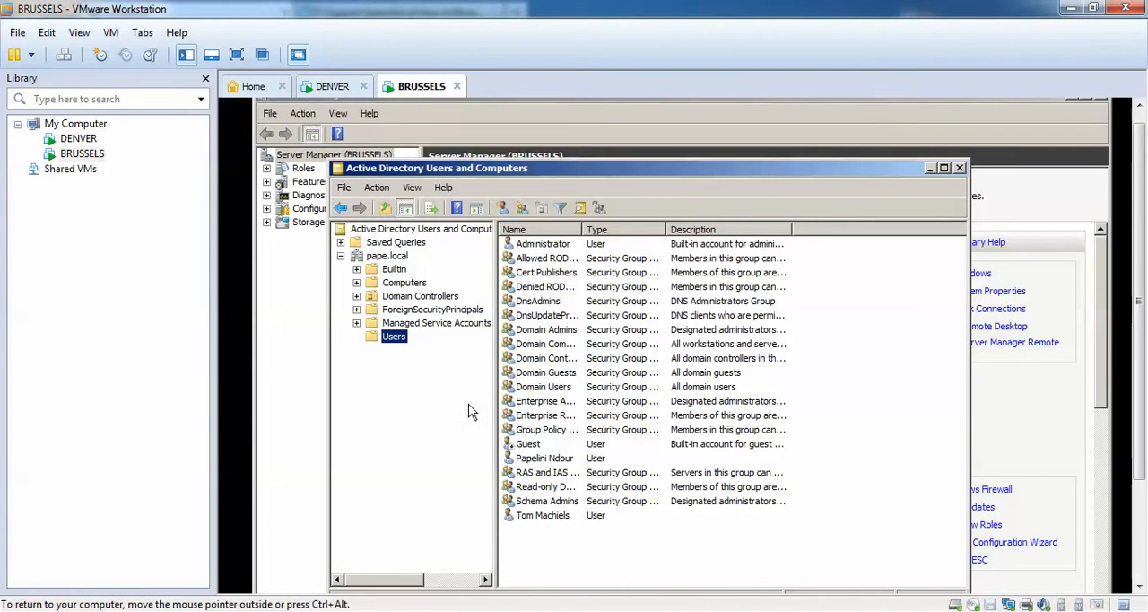
pyautogui.click(328, 86)
pyautogui.scroll(-3, 1136, 359)
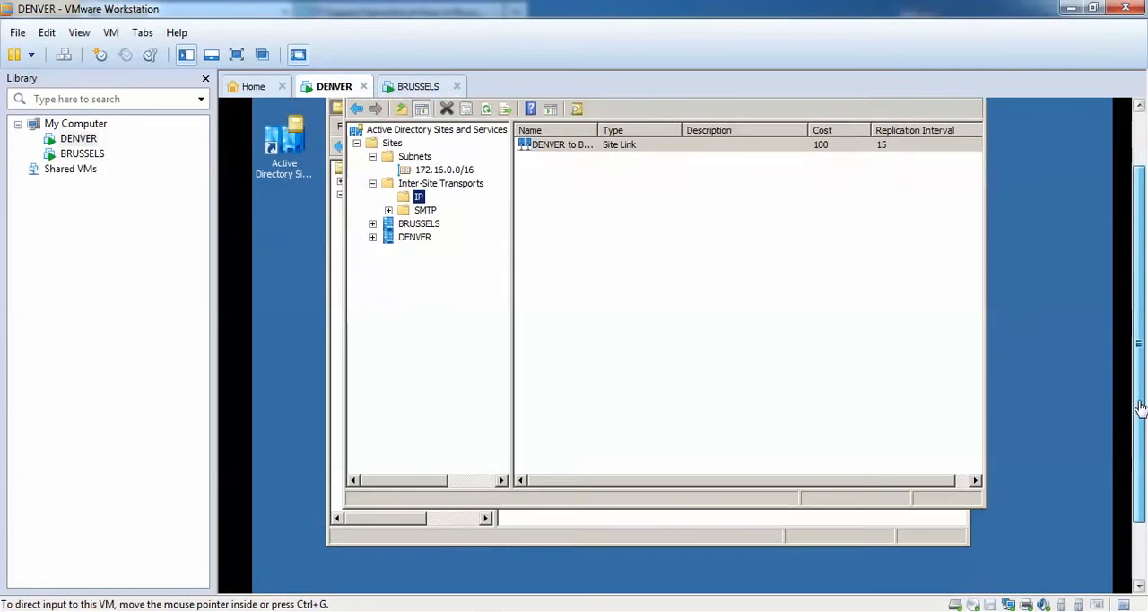
pyautogui.click(625, 526)
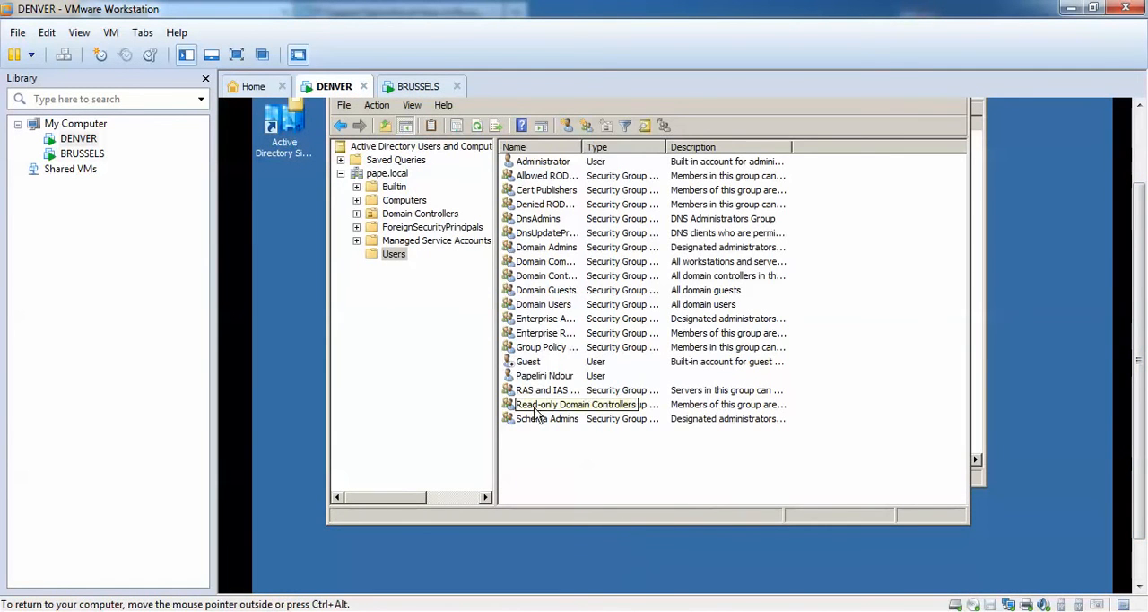
pyautogui.scroll(1, 1141, 305)
pyautogui.scroll(3, 1141, 305)
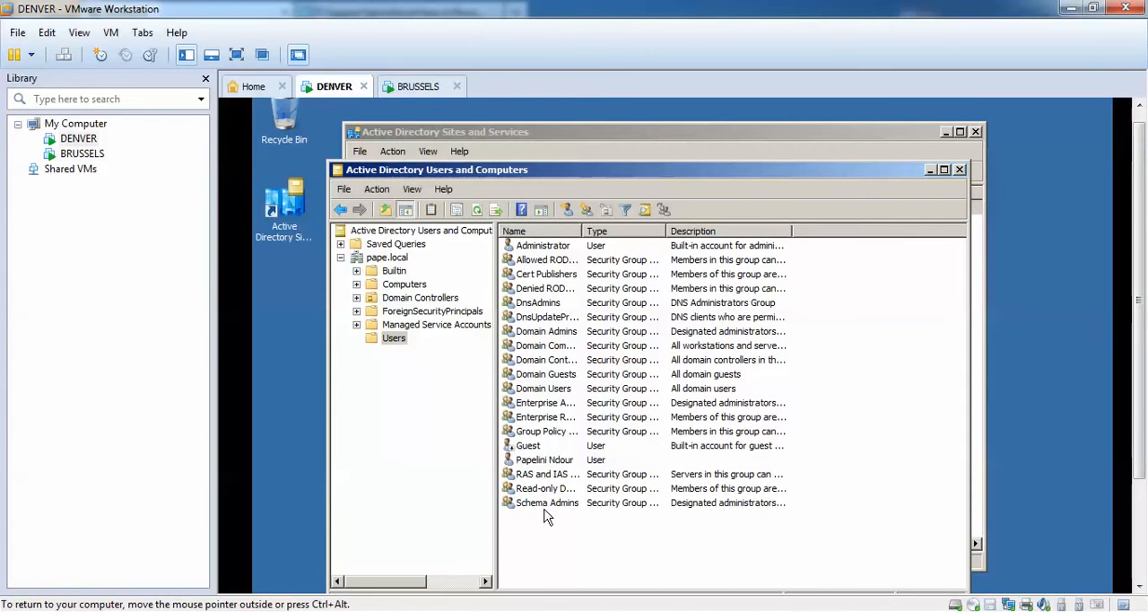
# Force immediate replication over the automatically generated connection from BRUSSELS in the NTDS Settings of server DENVER.
pyautogui.click(930, 170)
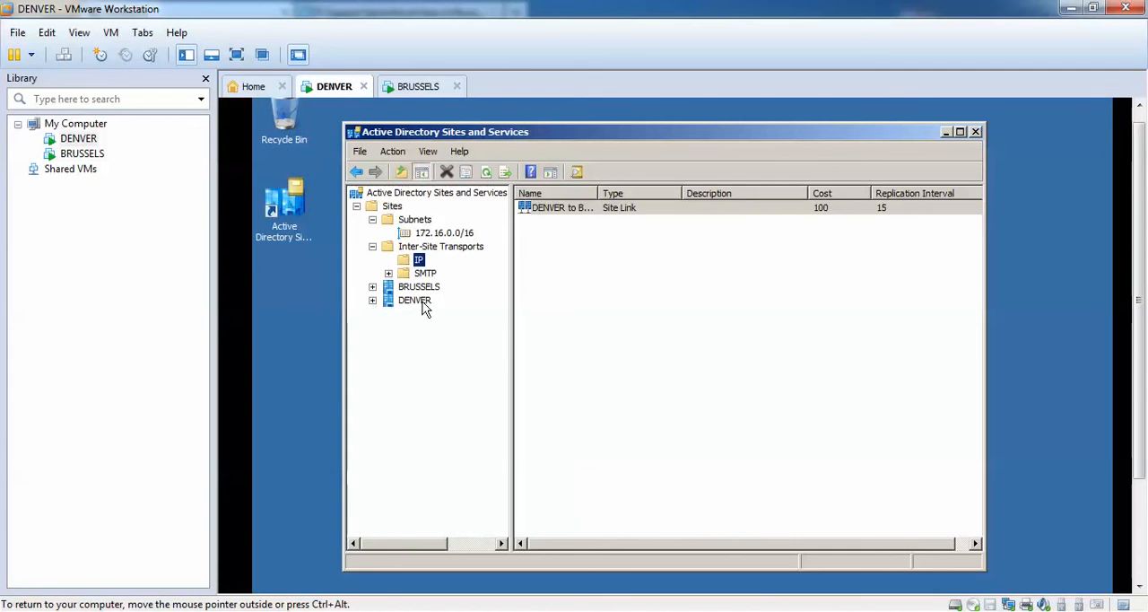
pyautogui.click(374, 302)
pyautogui.click(388, 314)
pyautogui.click(405, 329)
pyautogui.click(448, 348)
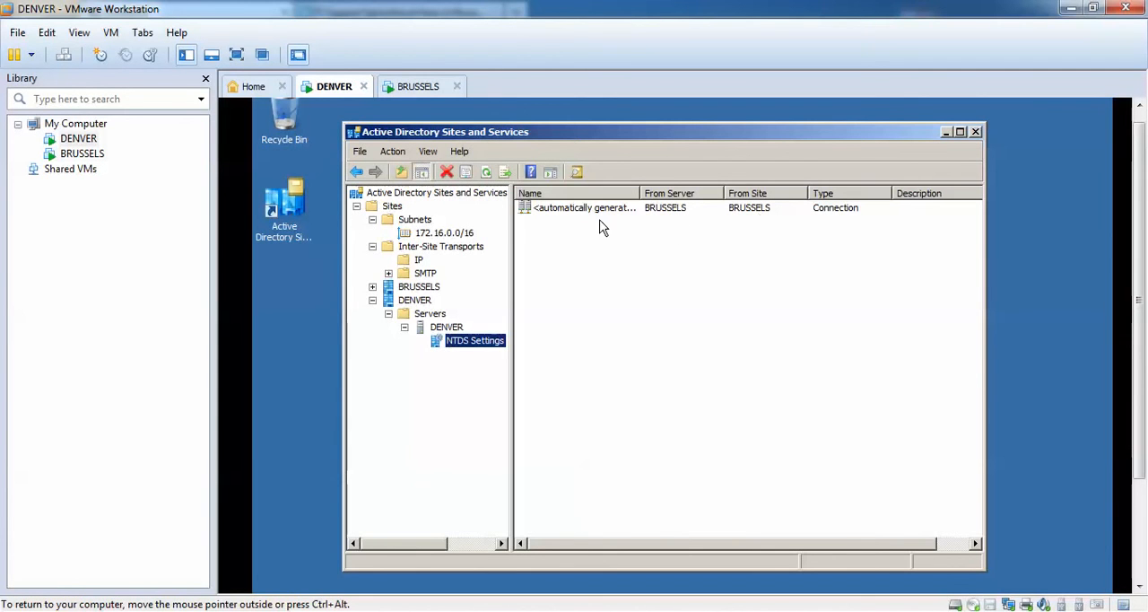
pyautogui.rightClick(655, 214)
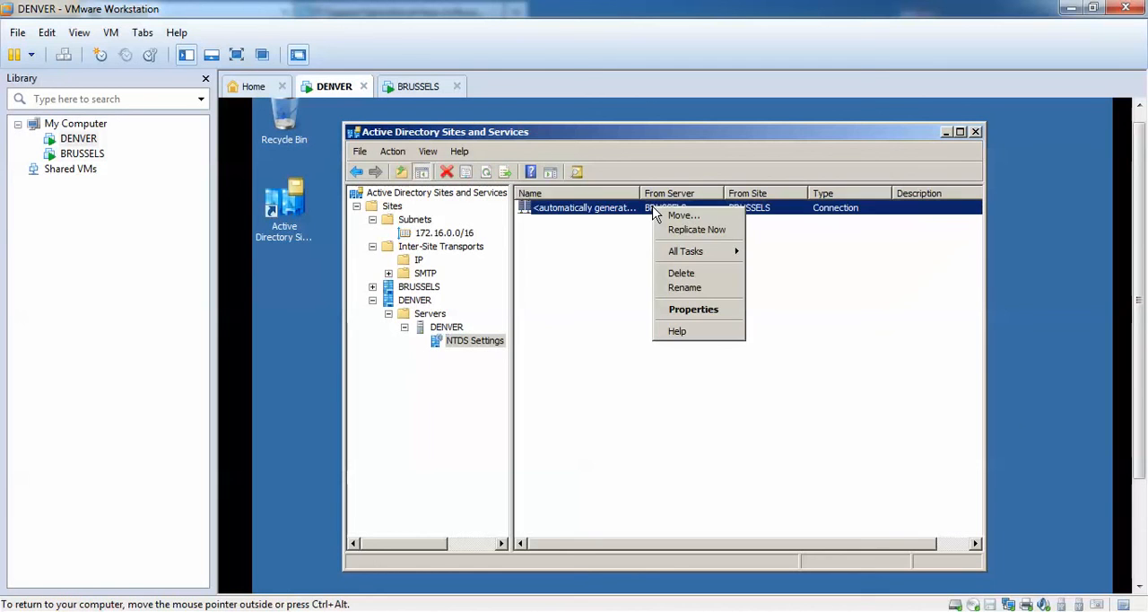
pyautogui.click(683, 228)
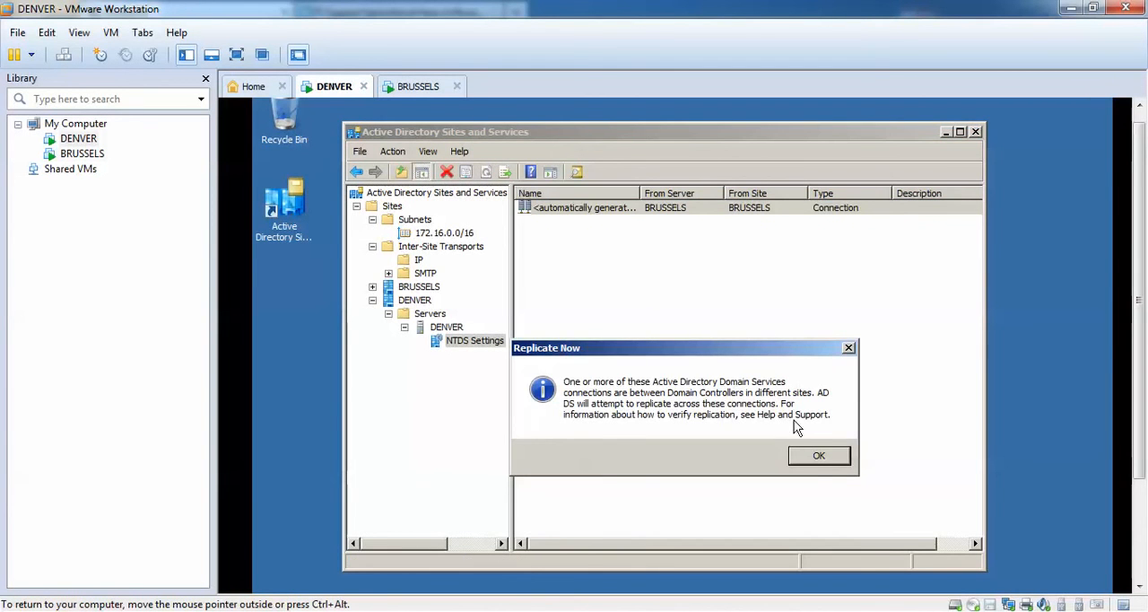
pyautogui.click(813, 456)
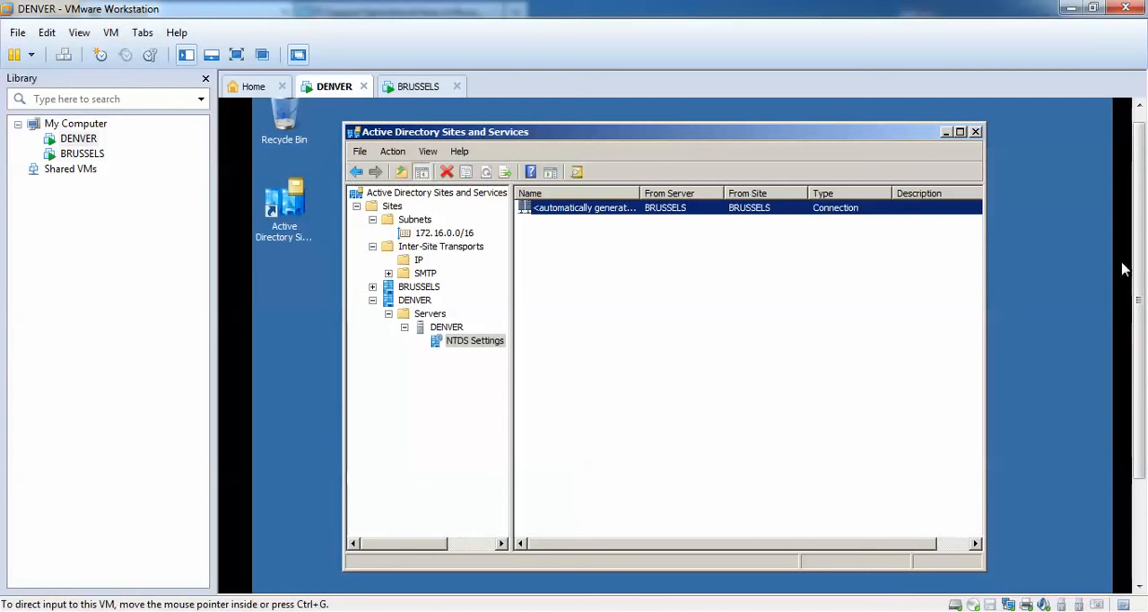
# Refresh the Users container on DENVER and check for the test user created on BRUSSELS.
pyautogui.moveTo(1141, 239); pyautogui.dragTo(1140, 339)
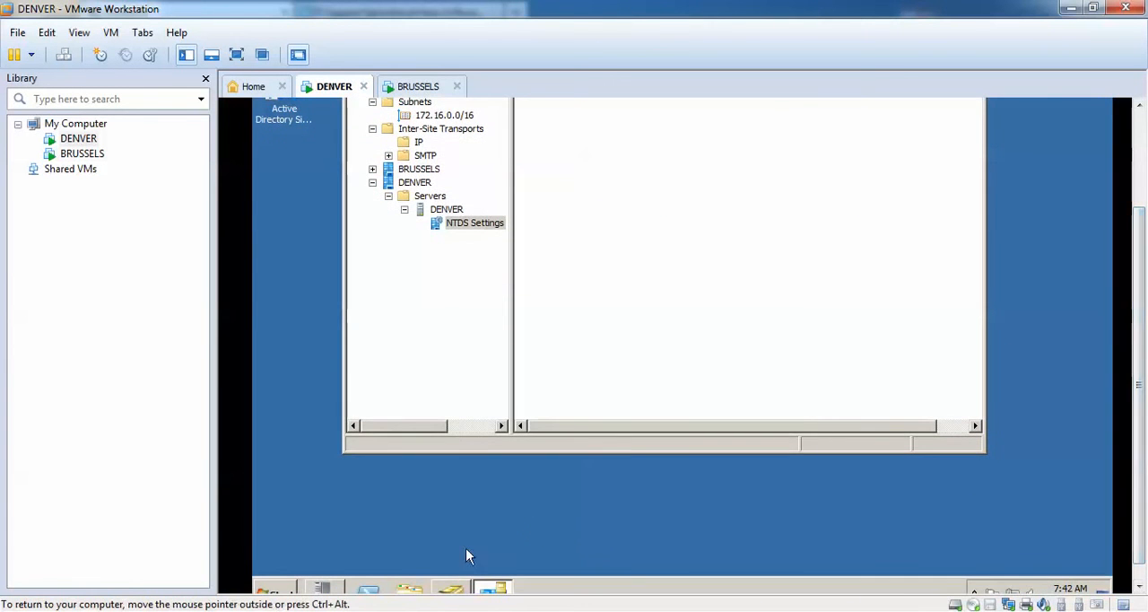
pyautogui.click(452, 589)
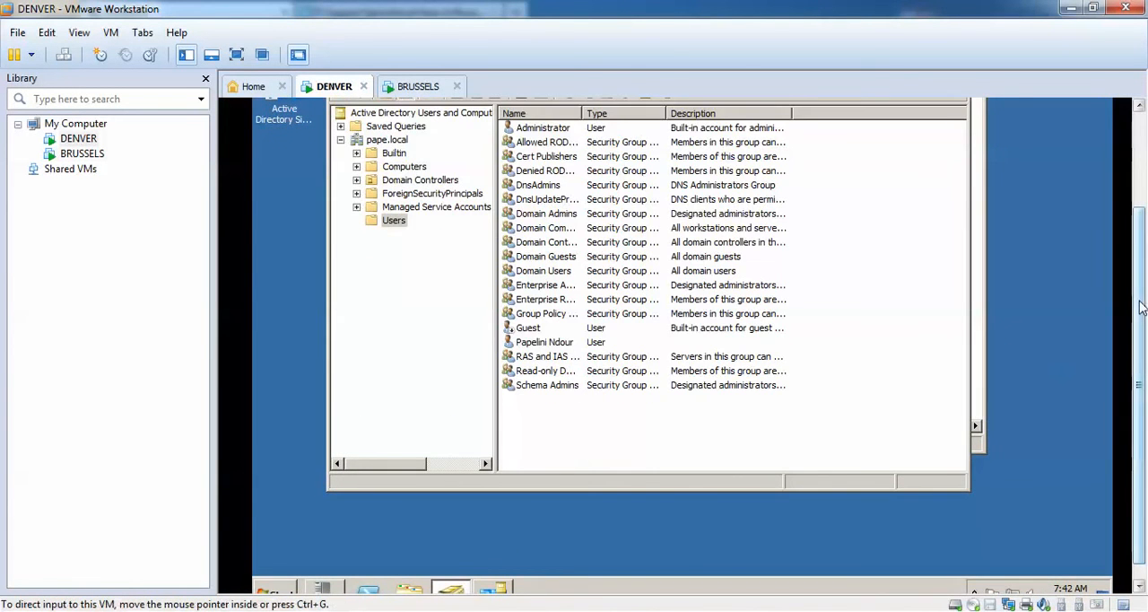
pyautogui.moveTo(1141, 308); pyautogui.dragTo(1141, 209)
pyautogui.click(478, 223)
pyautogui.click(542, 530)
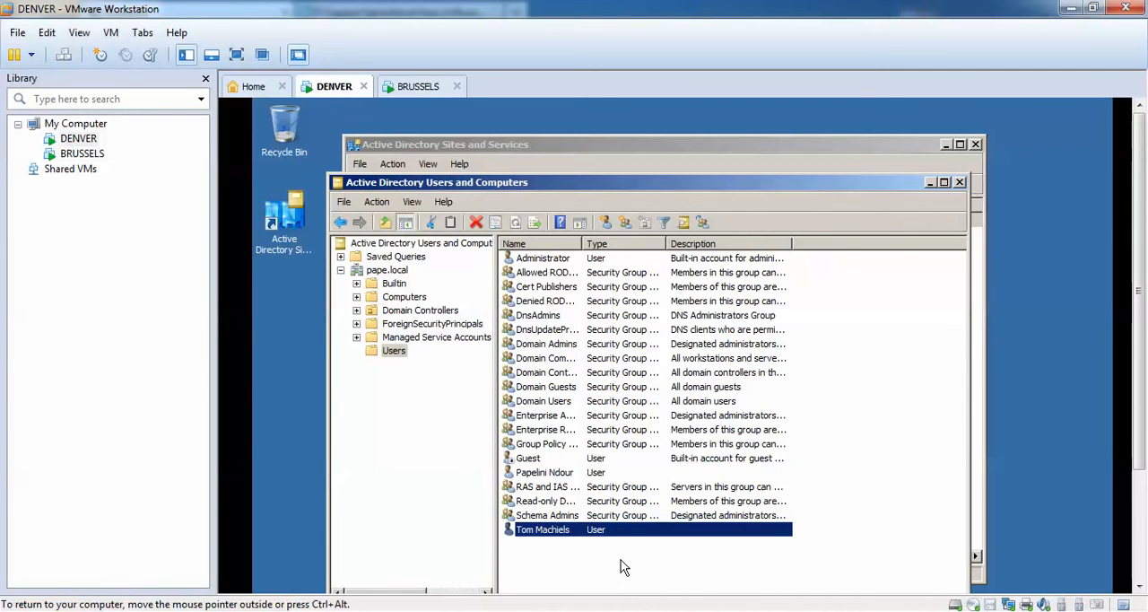
# Start a new user in the Users container on DENVER, entering the user's first name, last name and logon name.
pyautogui.rightClick(666, 571)
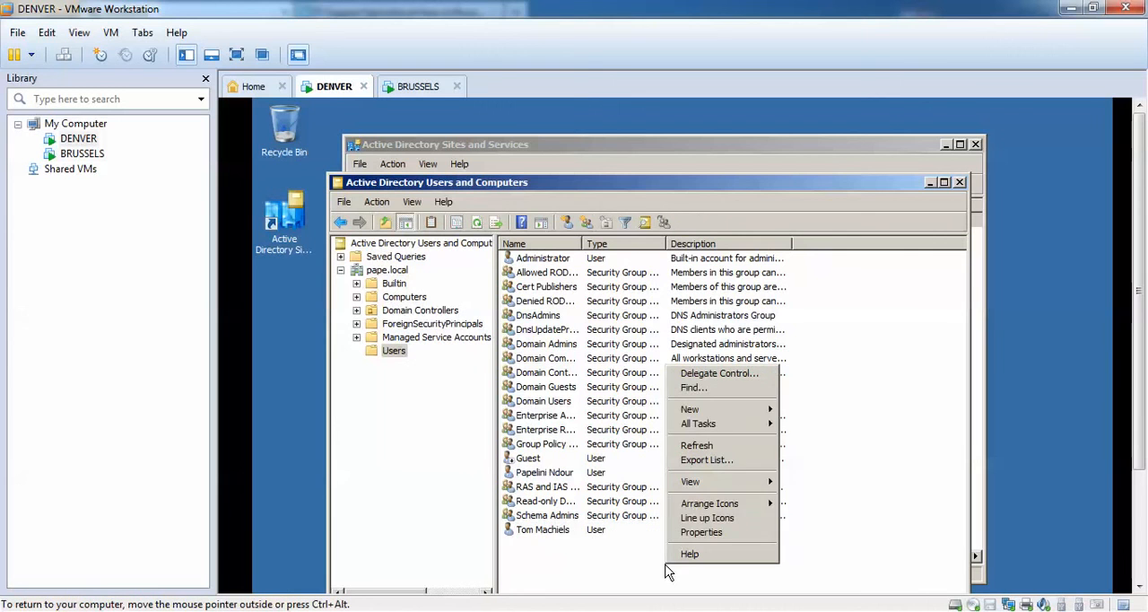
pyautogui.moveTo(731, 412)
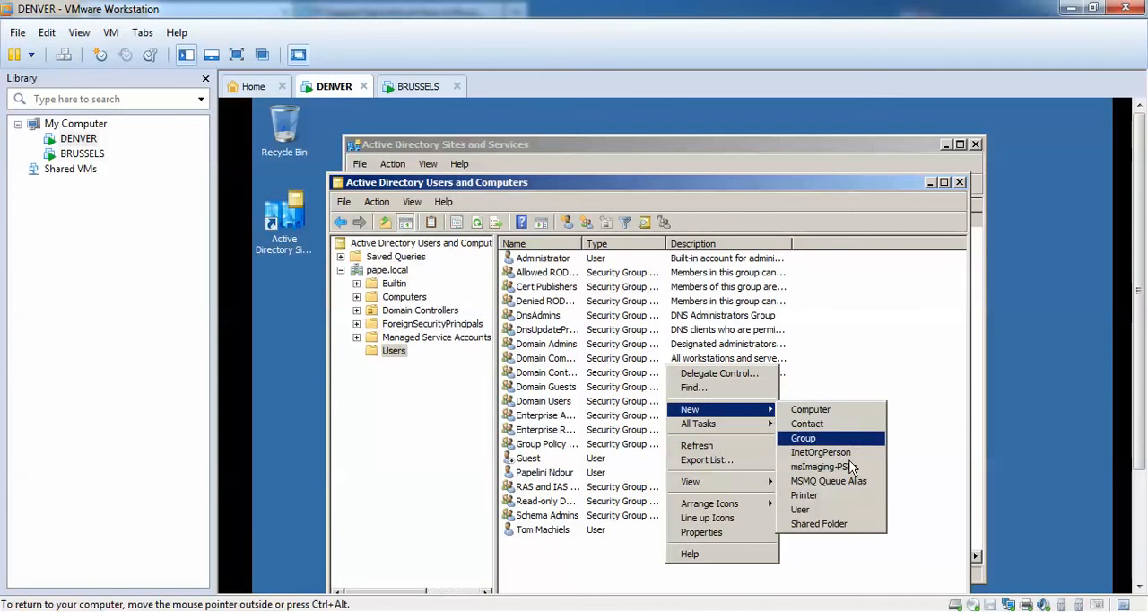
pyautogui.click(852, 507)
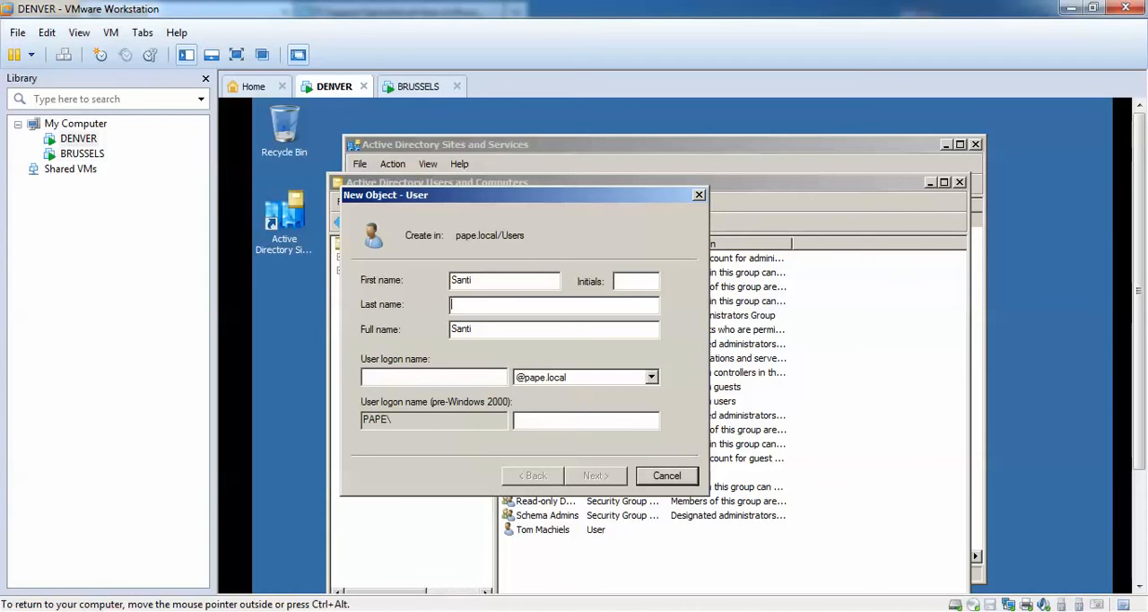
pyautogui.press('Tab')
pyautogui.press('Tab')
pyautogui.write('san')
pyautogui.press('Return')
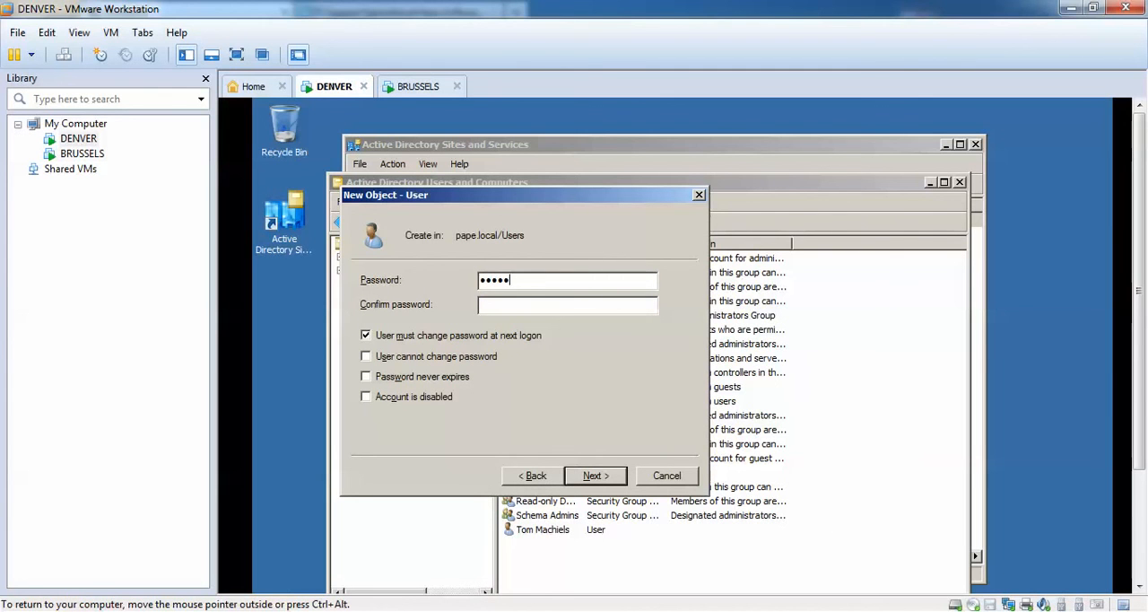
# Enter and confirm the new user's password, clear the password change requirement at next logon, and finish creating the account.
pyautogui.write('****')
pyautogui.click(493, 339)
pyautogui.click(605, 472)
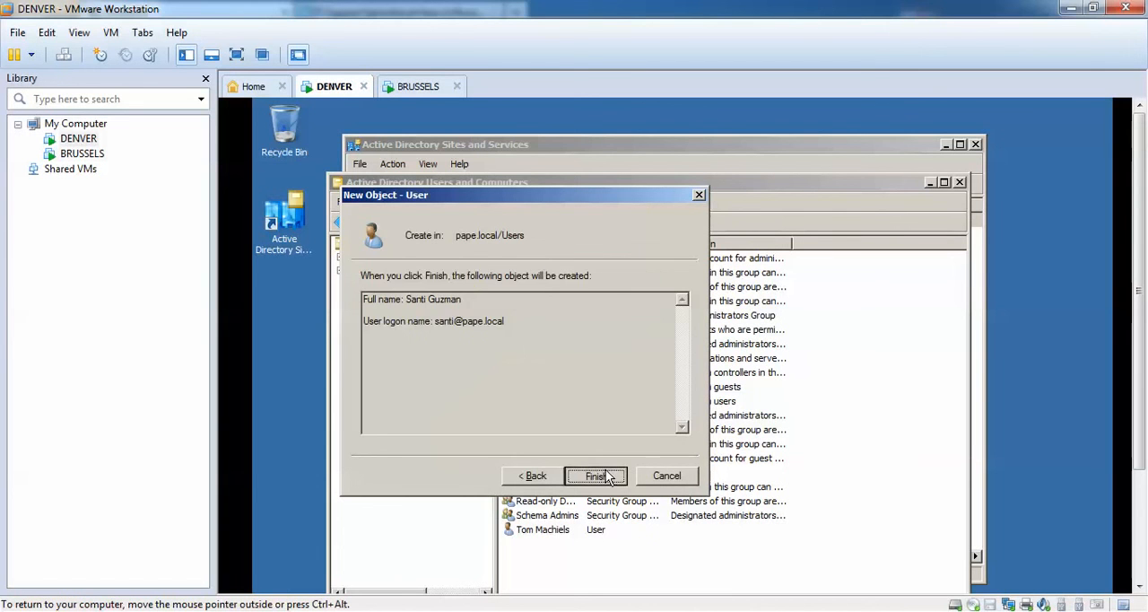
pyautogui.click(606, 472)
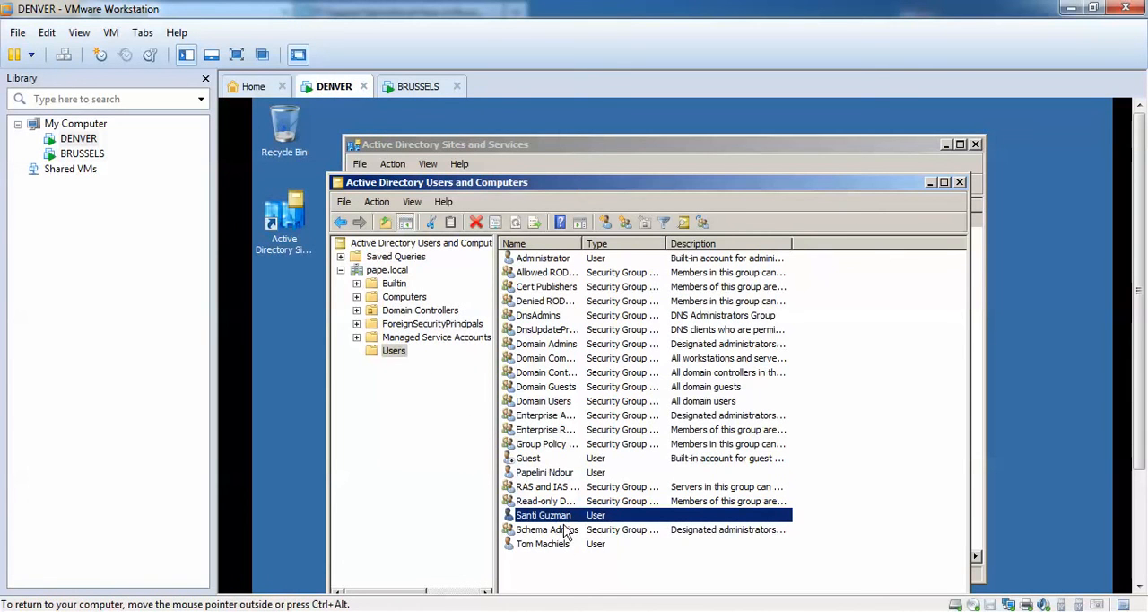
# Switch to BRUSSELS and refresh its Users container to check for the user created on DENVER.
pyautogui.click(405, 86)
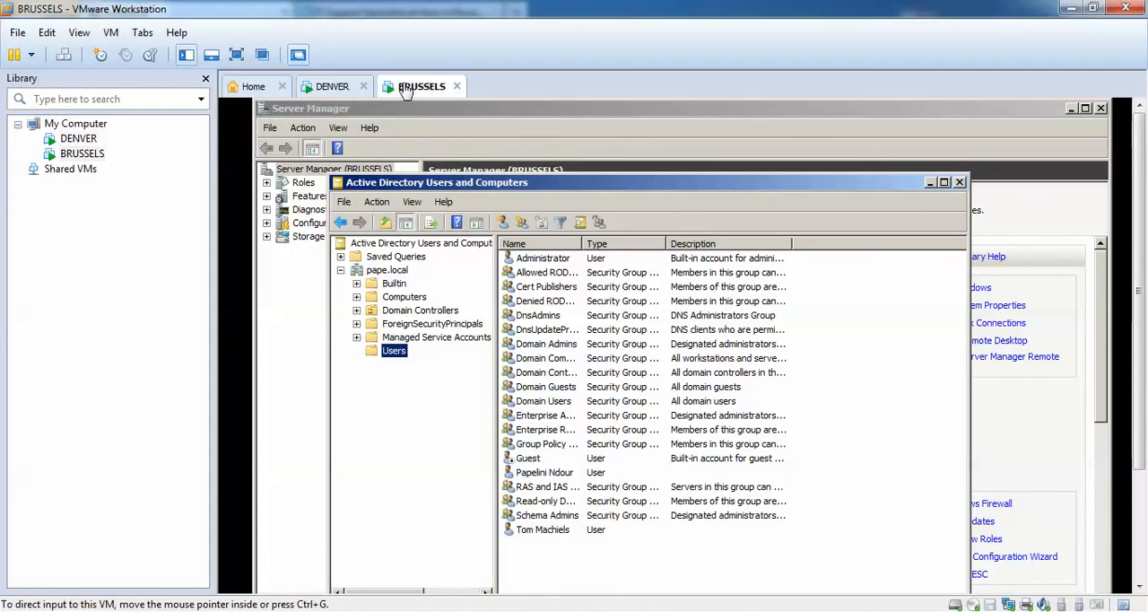
pyautogui.click(395, 338)
pyautogui.click(392, 349)
pyautogui.click(515, 222)
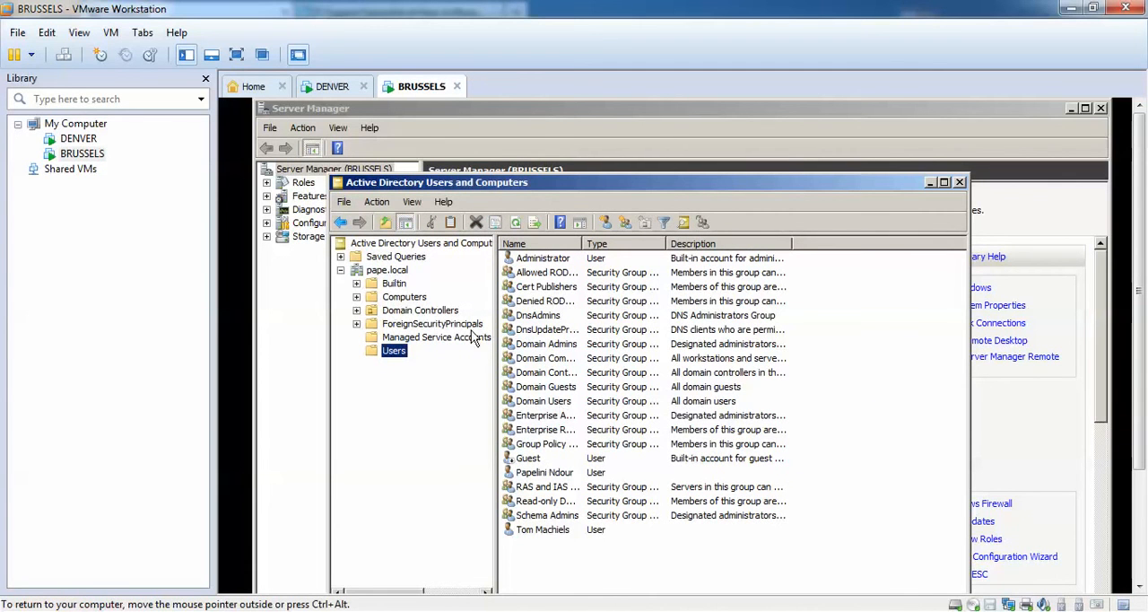
# Open Active Directory Sites and Services on BRUSSELS.
pyautogui.moveTo(1143, 220); pyautogui.dragTo(1144, 309)
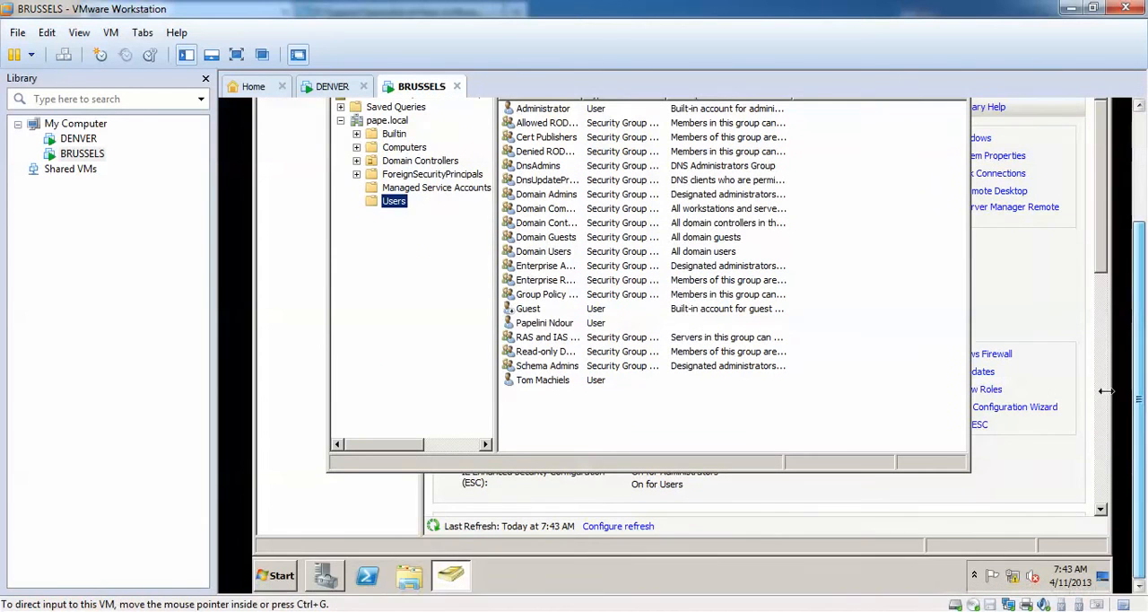
pyautogui.click(288, 583)
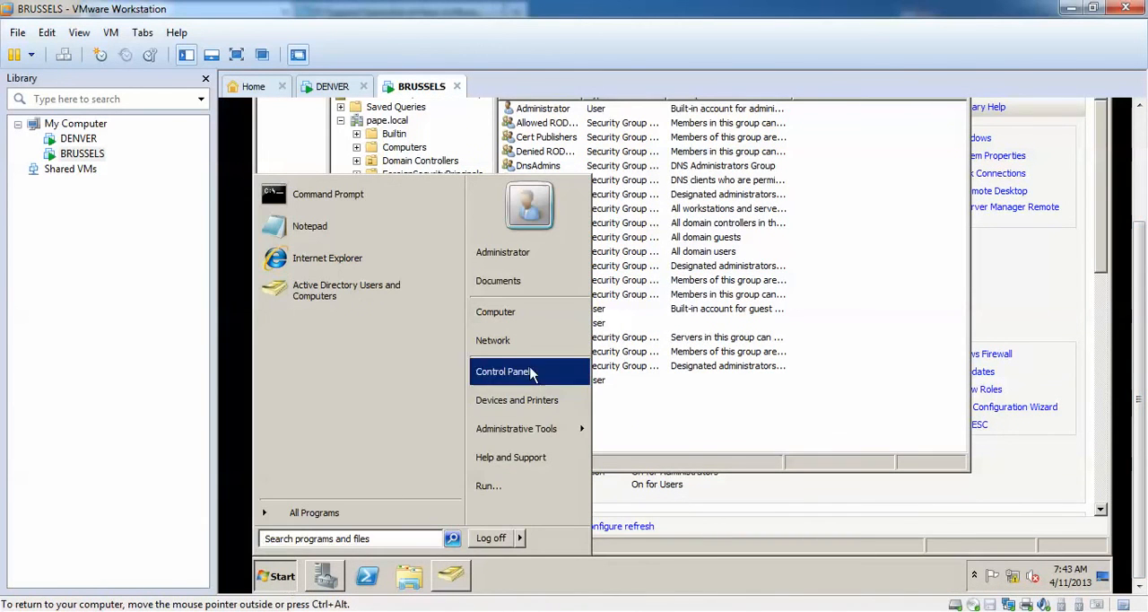
pyautogui.moveTo(548, 439)
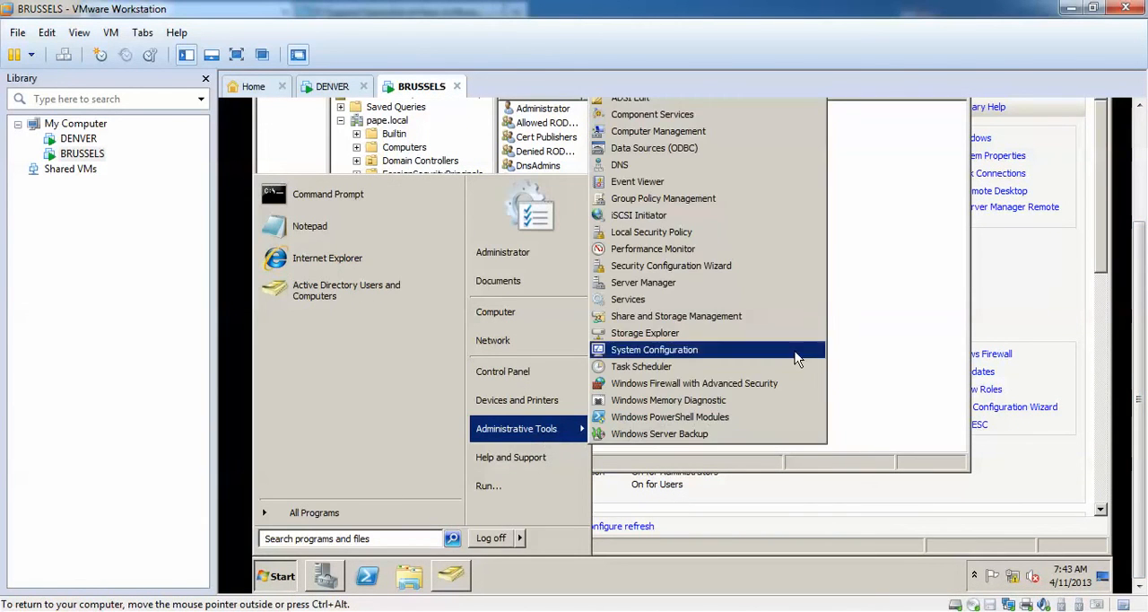
pyautogui.moveTo(1141, 383); pyautogui.dragTo(1141, 291)
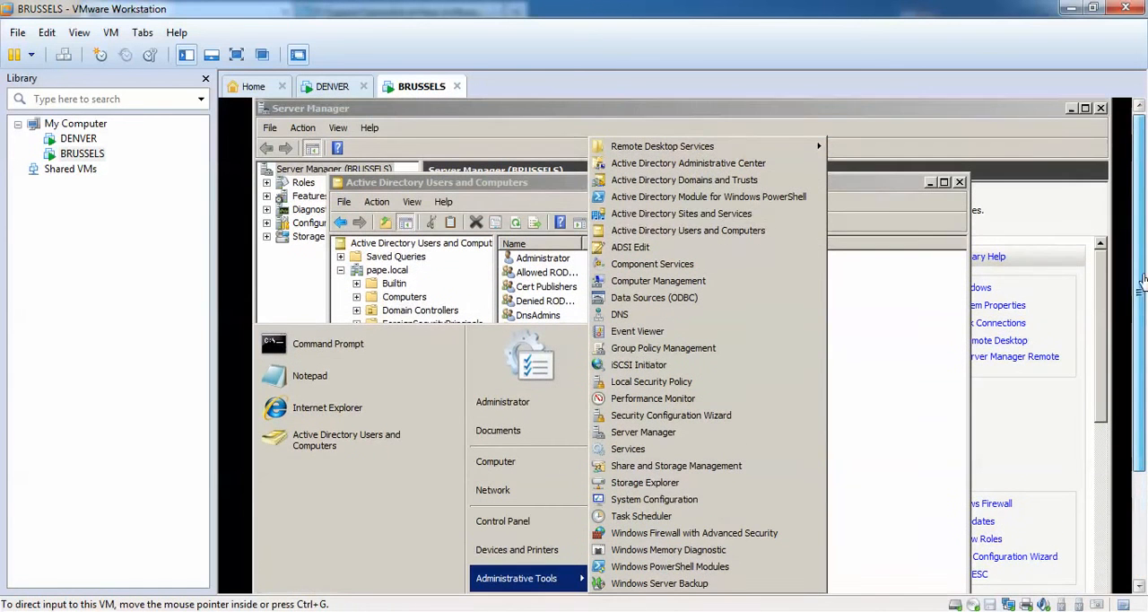
pyautogui.click(671, 215)
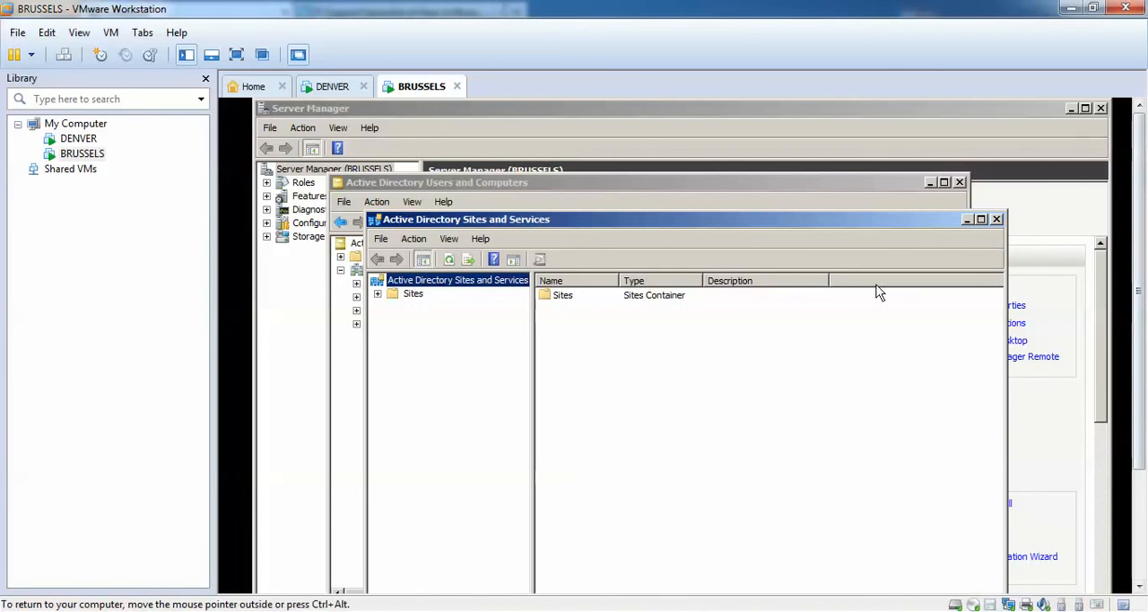
# Force immediate replication over the automatically generated connection from DENVER in the NTDS Settings of server BRUSSELS.
pyautogui.click(377, 295)
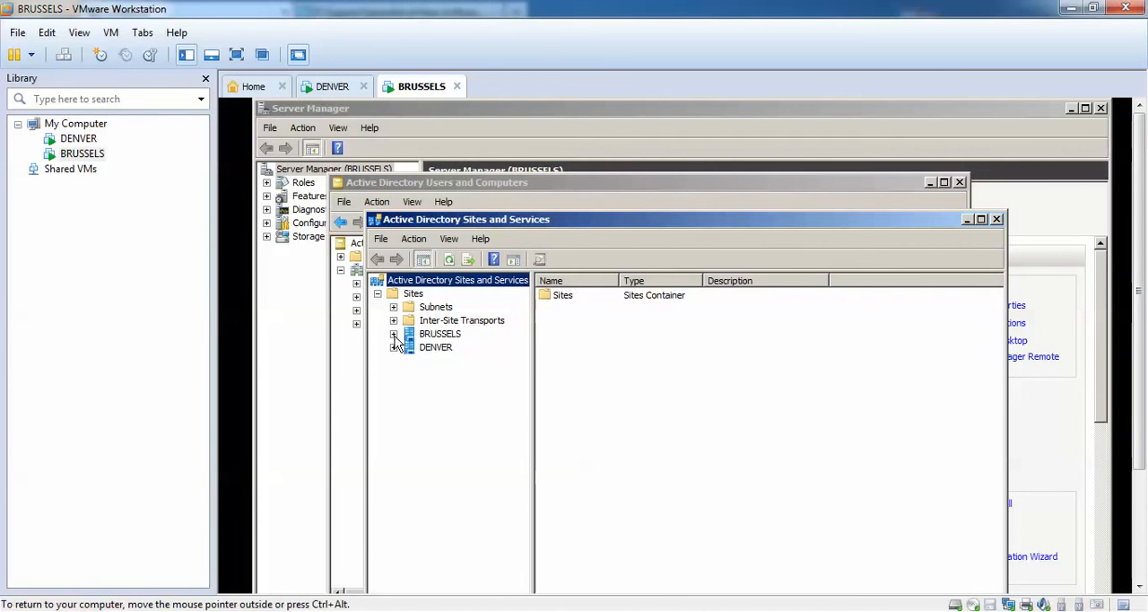
pyautogui.click(394, 334)
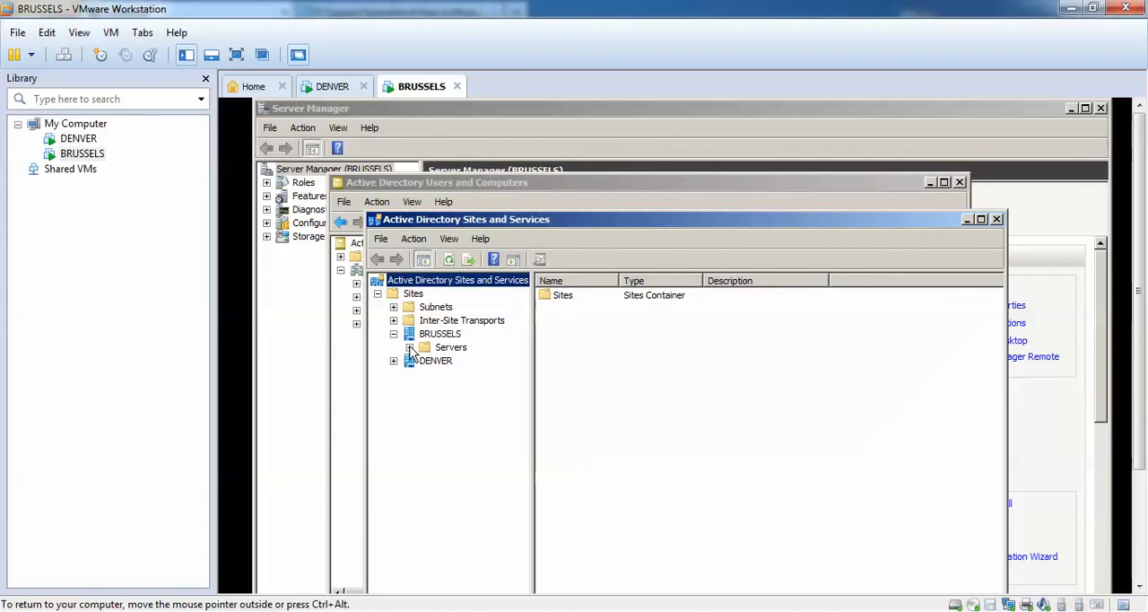
pyautogui.click(409, 347)
pyautogui.click(425, 361)
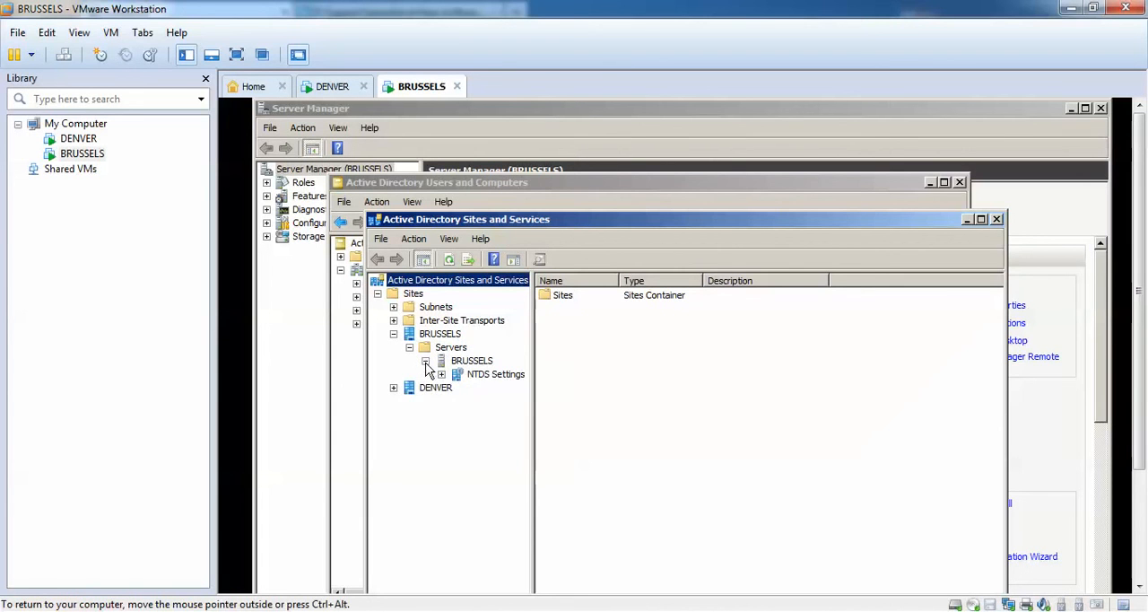
pyautogui.click(467, 377)
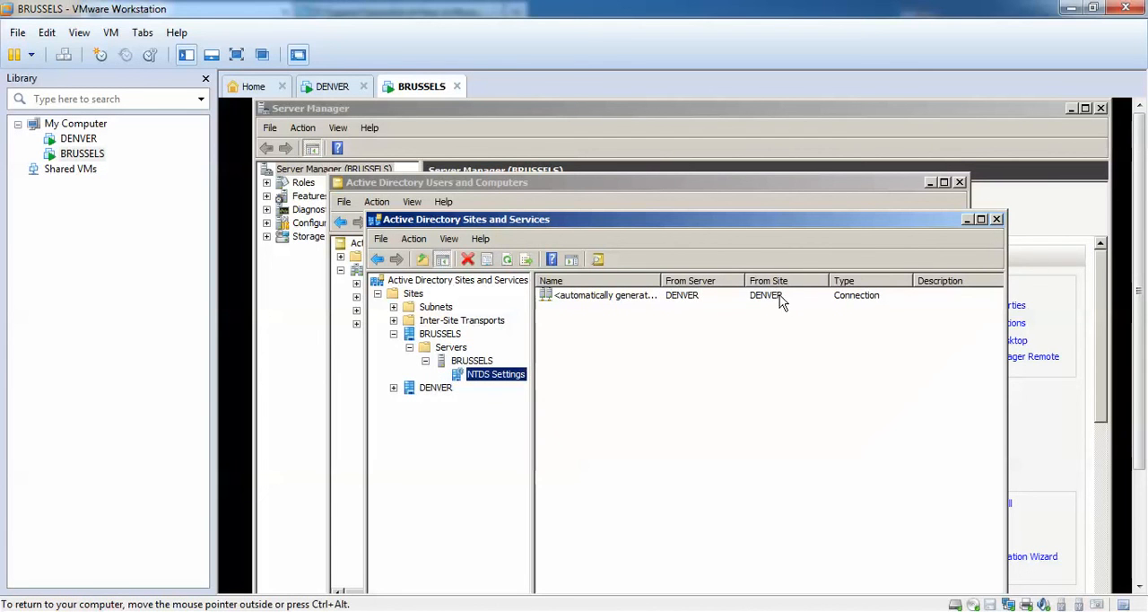
pyautogui.rightClick(646, 298)
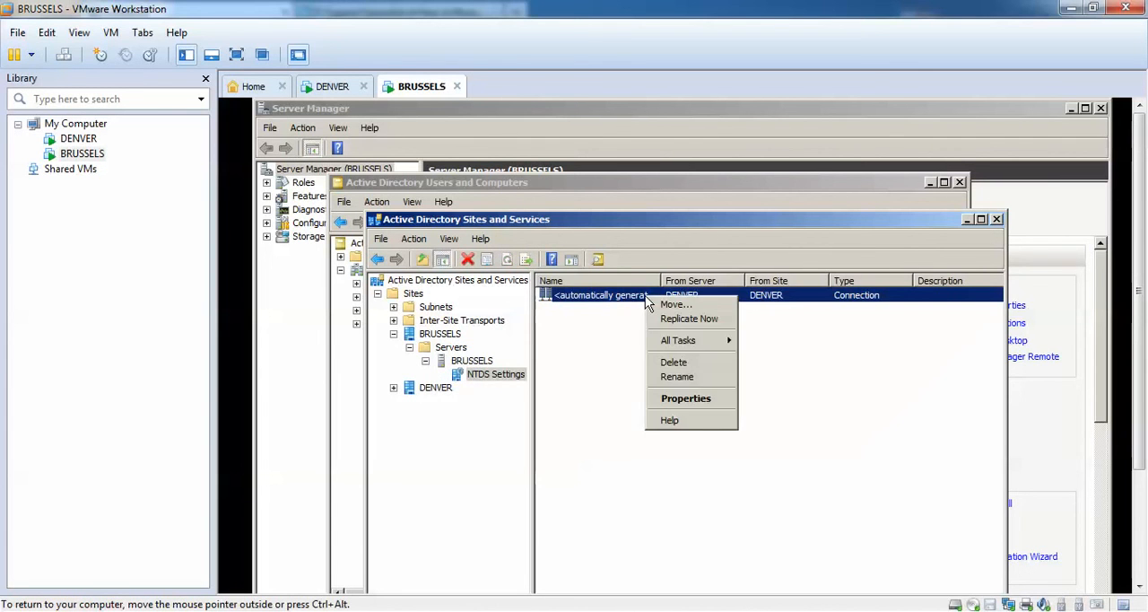
pyautogui.click(689, 320)
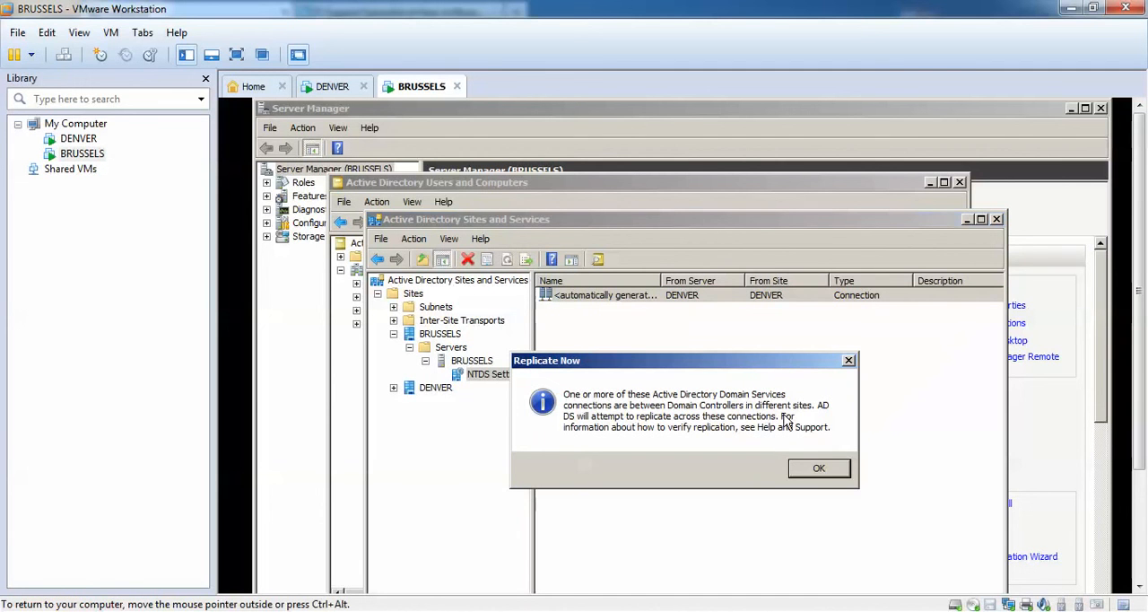
pyautogui.click(819, 470)
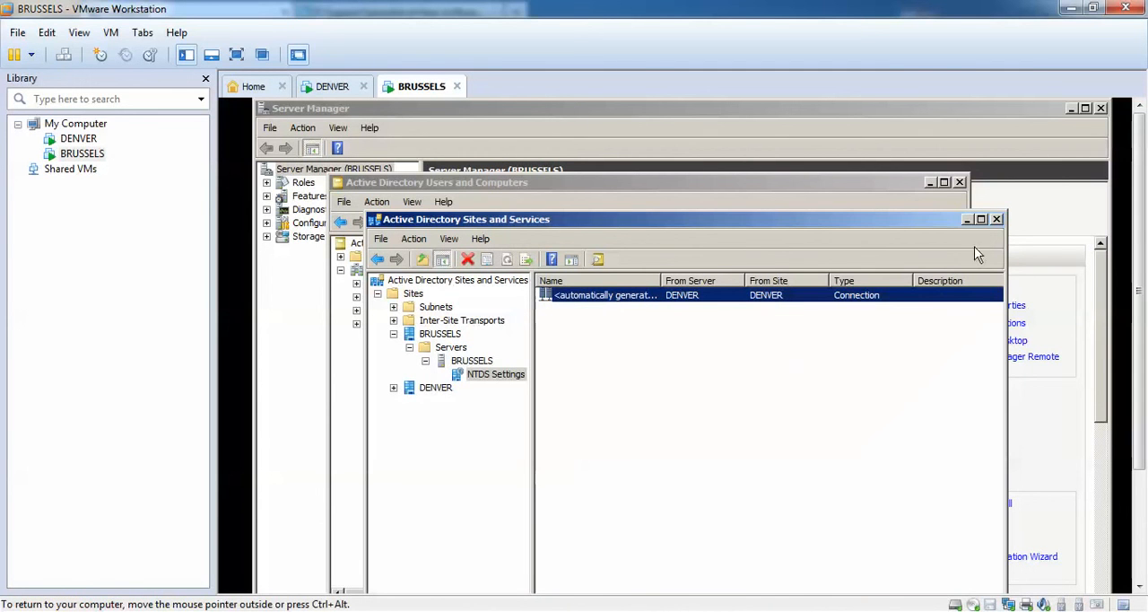
# Minimize Active Directory Sites and Services and refresh the Users container on BRUSSELS to look for the user created on DENVER.
pyautogui.click(968, 220)
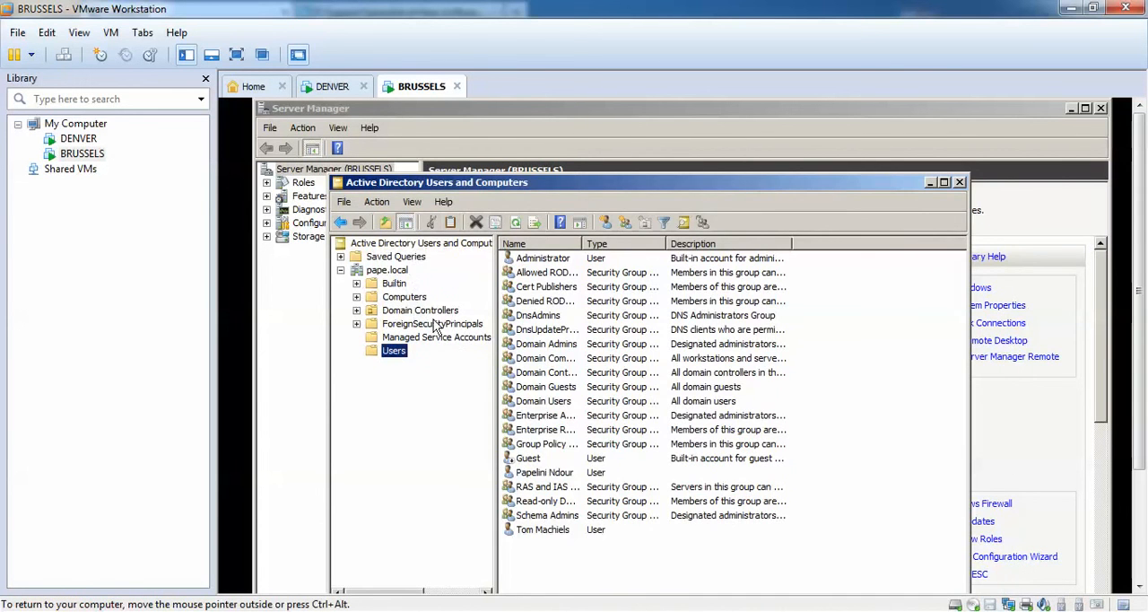
pyautogui.click(515, 223)
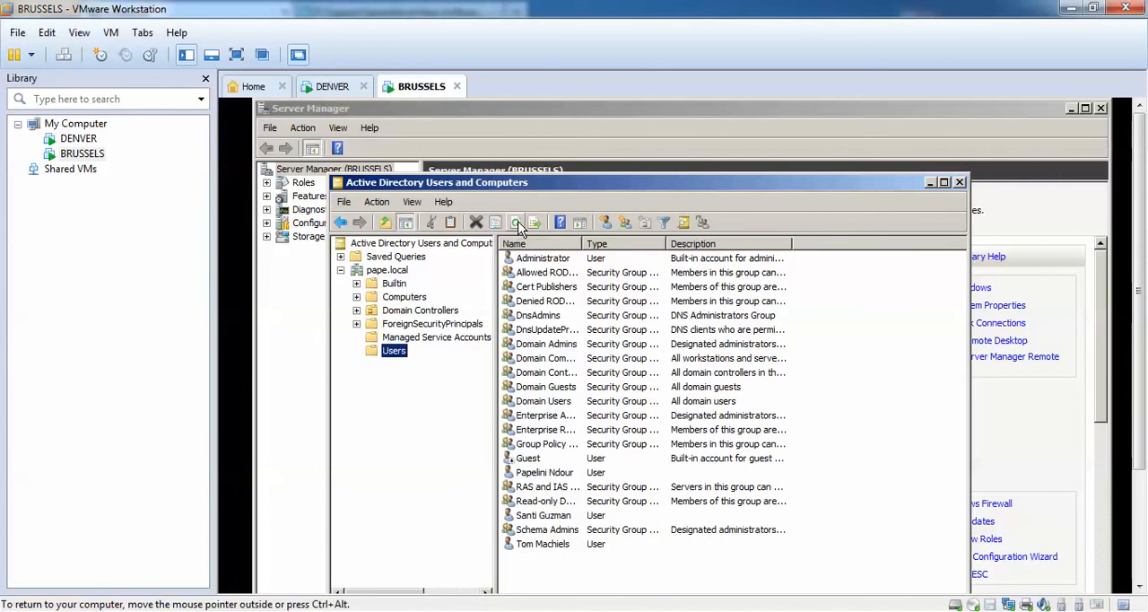
pyautogui.click(565, 517)
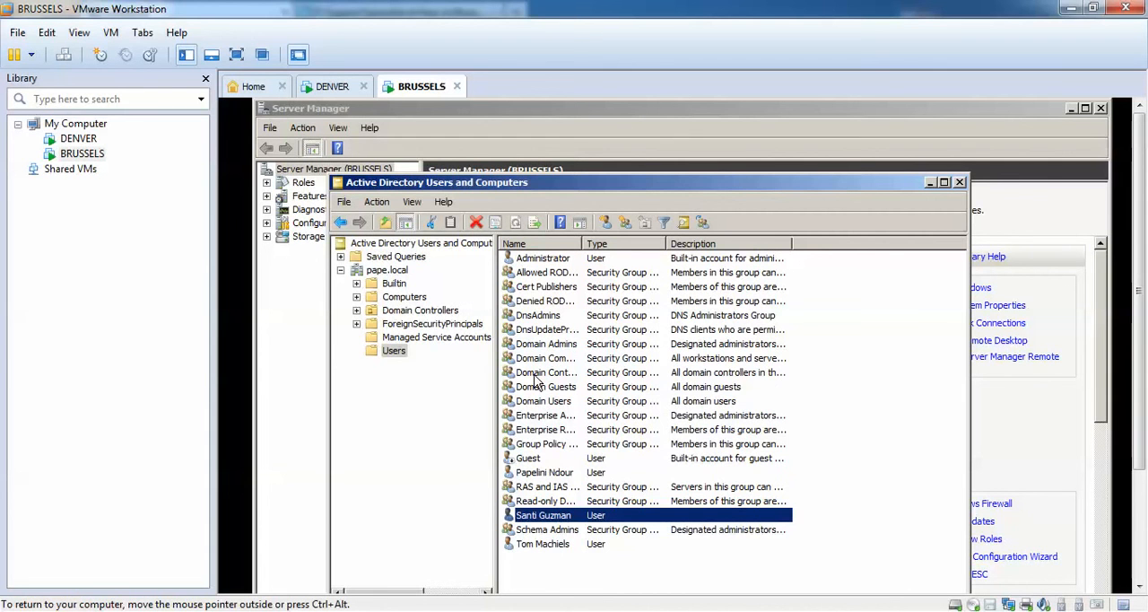
# Create a global security group named ITB in the Users container on BRUSSELS.
pyautogui.rightClick(656, 565)
pyautogui.moveTo(697, 409)
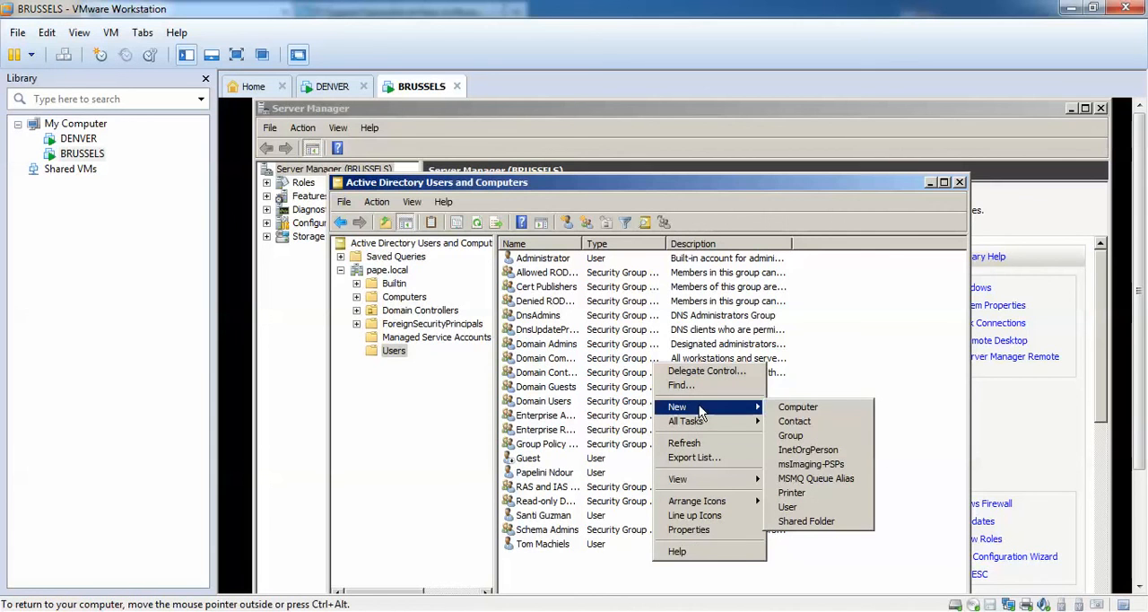
pyautogui.click(793, 435)
pyautogui.write('ITB')
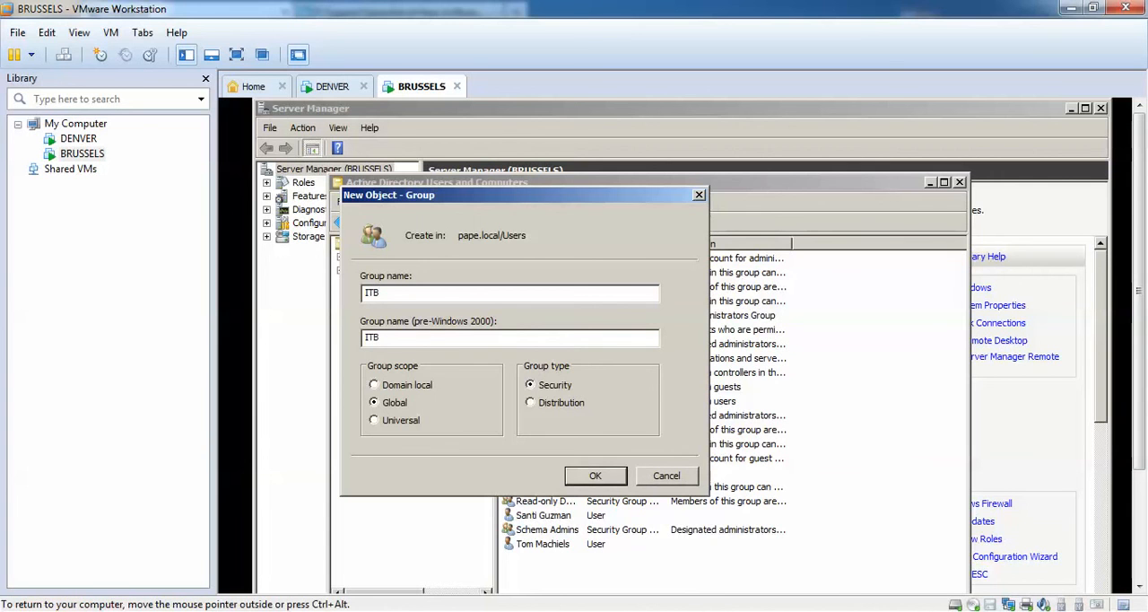
pyautogui.click(595, 475)
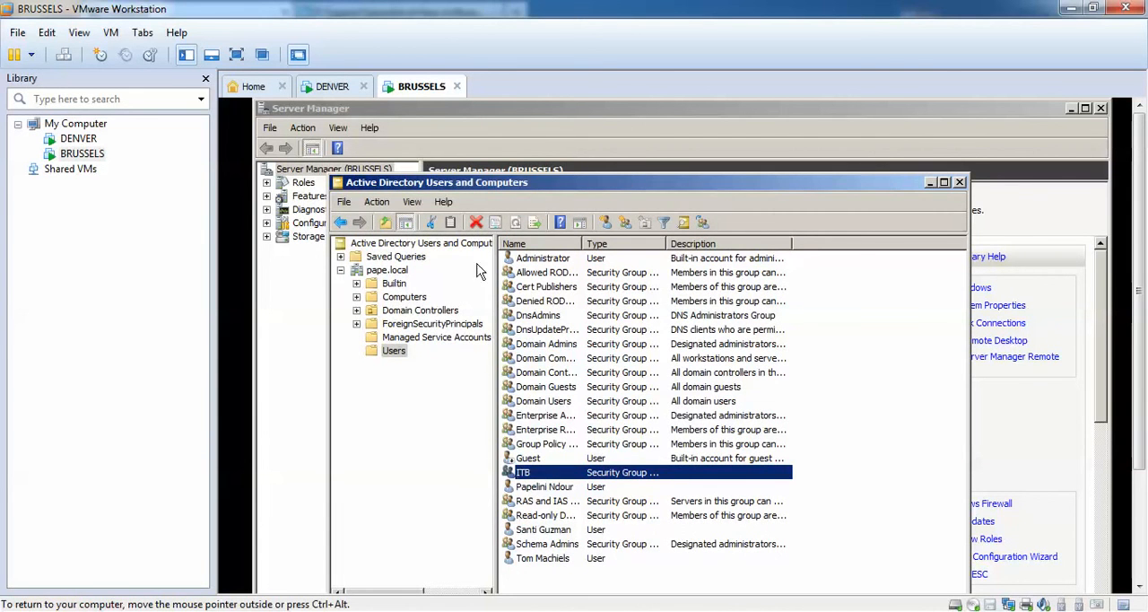
# Check the Users container on DENVER, and force immediate replication over the connection from BRUSSELS in DENVER's NTDS Settings.
pyautogui.click(349, 91)
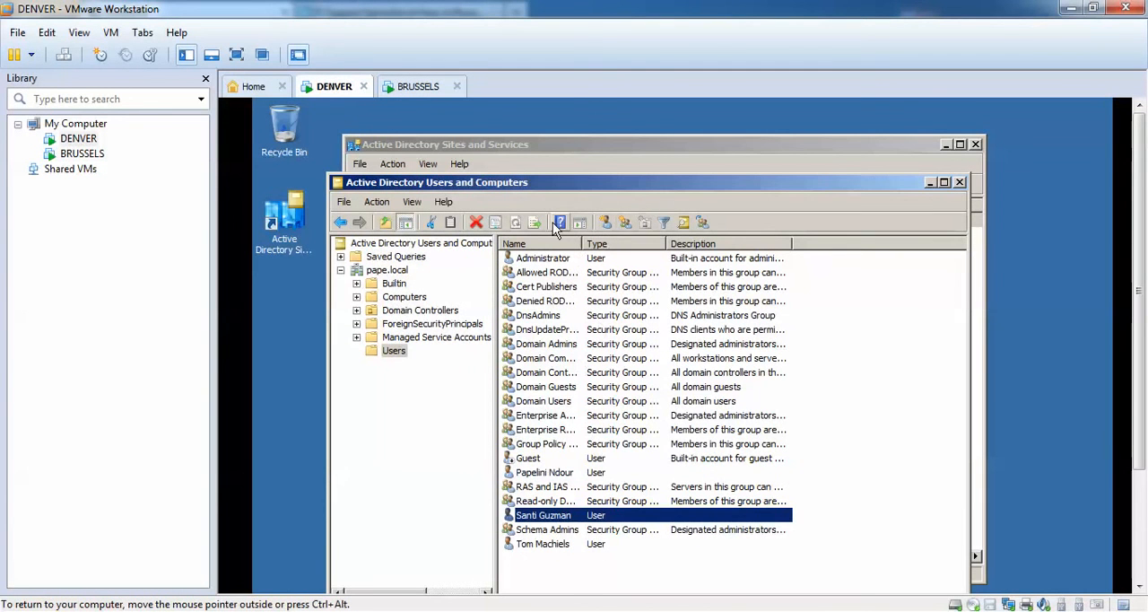
pyautogui.click(394, 351)
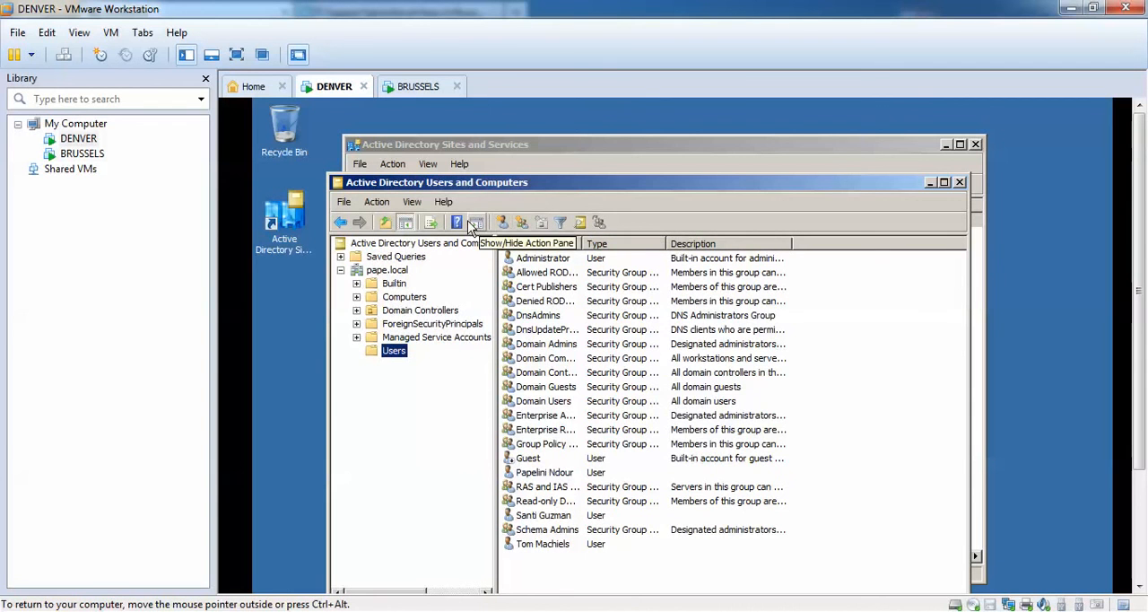
pyautogui.click(445, 146)
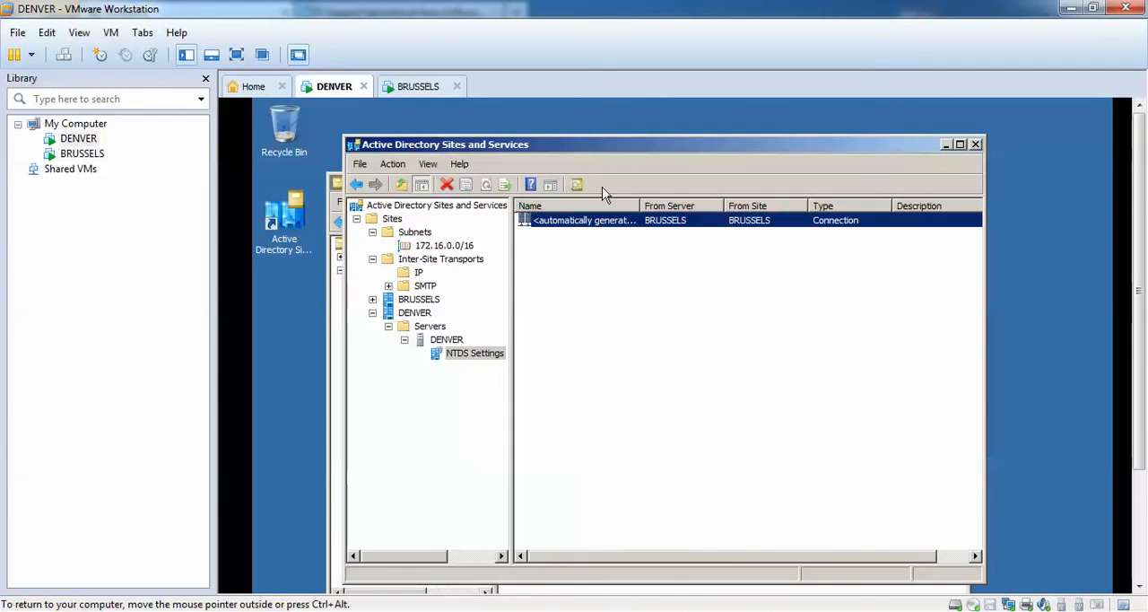
pyautogui.rightClick(659, 219)
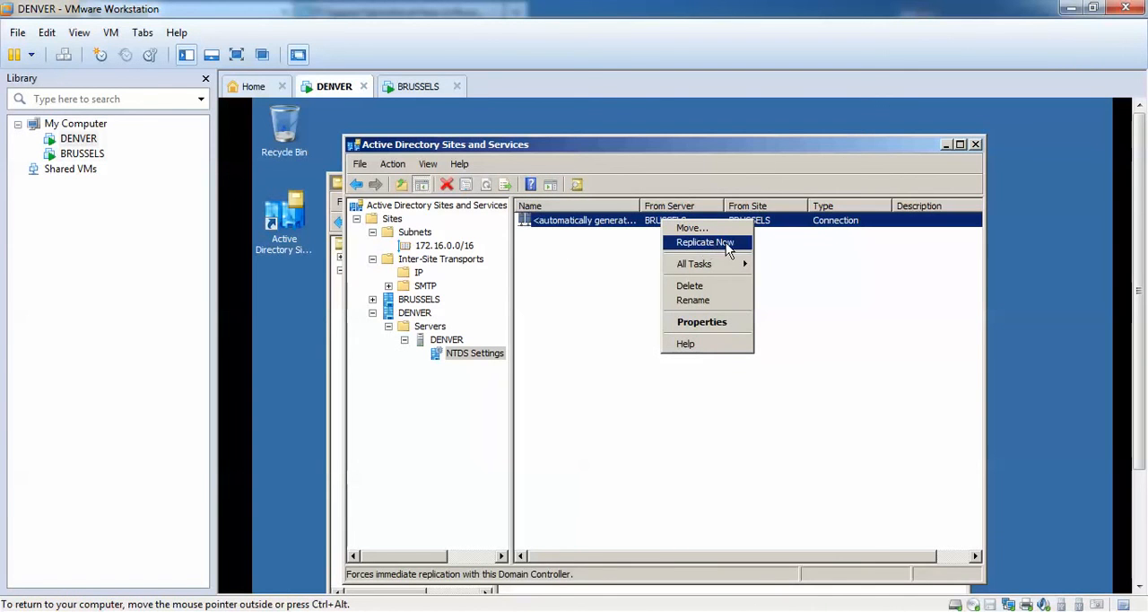
pyautogui.click(714, 243)
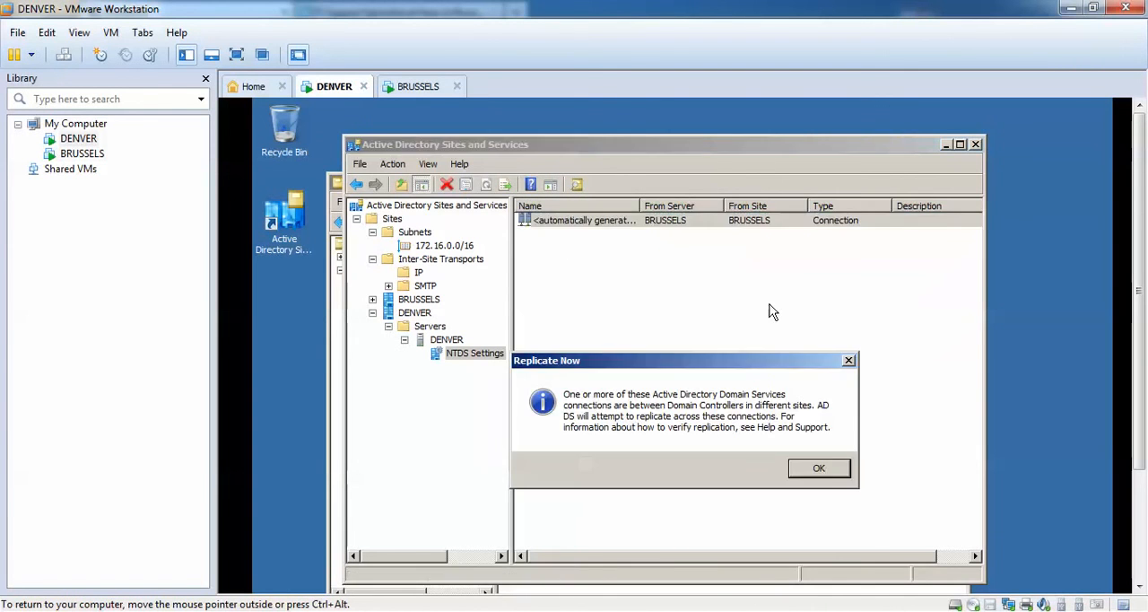
pyautogui.click(815, 469)
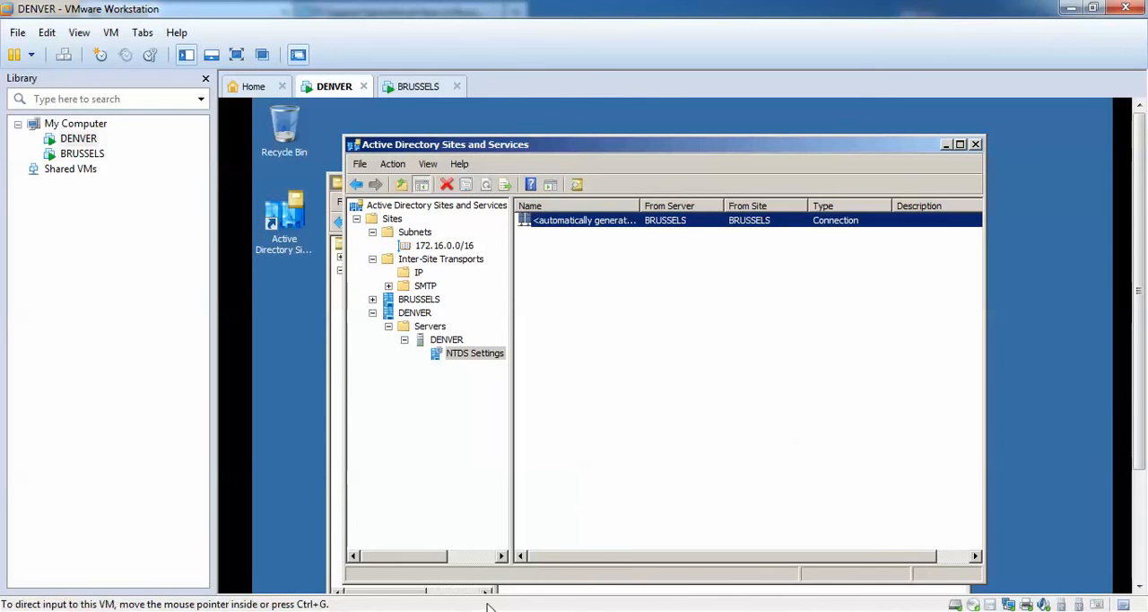
# Refresh the Users container on DENVER and look for the ITB group.
pyautogui.click(333, 416)
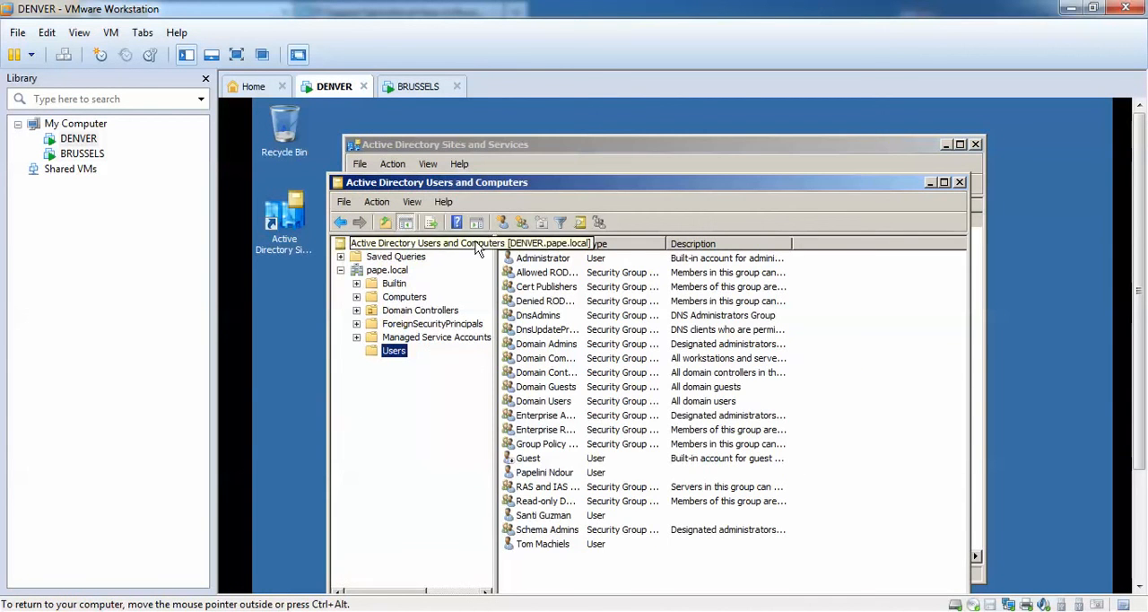
pyautogui.click(437, 309)
pyautogui.click(399, 352)
pyautogui.click(517, 224)
pyautogui.click(520, 473)
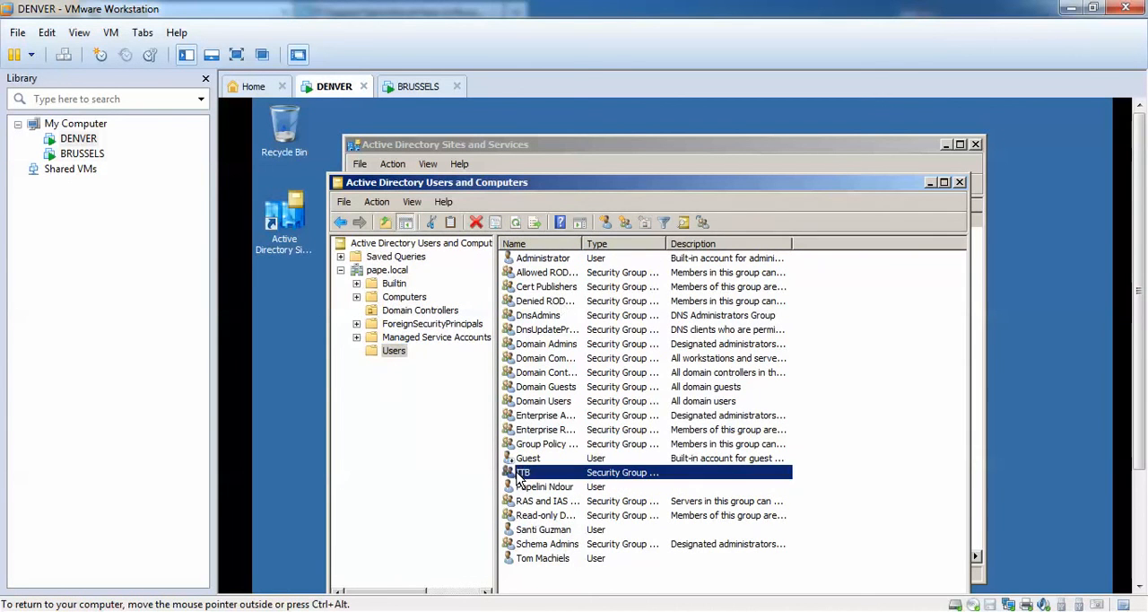